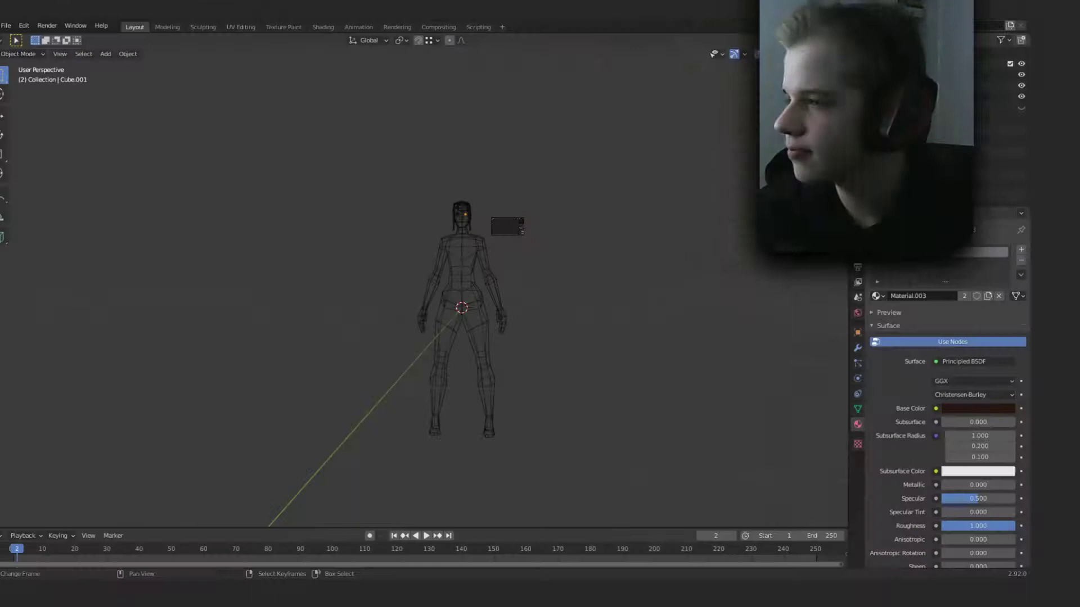
Switch to solid shading and open the character's body mesh for editing.
scroll(555, 291, down, 2)
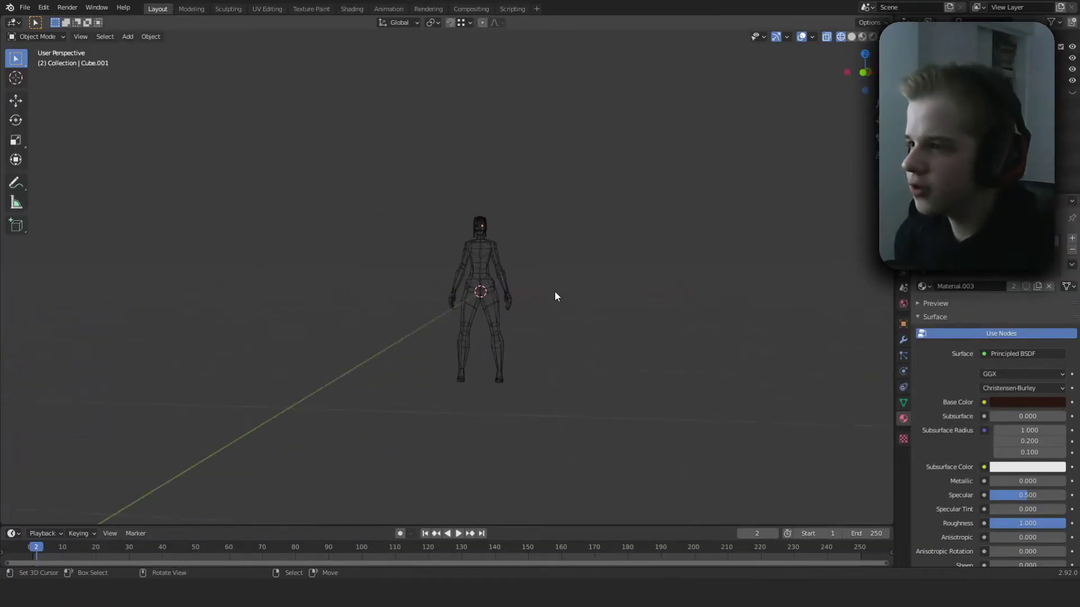
middle_drag(555, 292, 512, 332)
scroll(511, 336, up, 2)
key(shift+z)
scroll(551, 321, up, 3)
mouse_move(399, 309)
middle_down()
mouse_move(512, 313)
mouse_move(535, 339)
mouse_move(544, 303)
mouse_move(377, 288)
mouse_move(453, 272)
mouse_move(468, 286)
middle_up()
scroll(583, 312, up, 4)
right_click(491, 298)
key(Tab)
scroll(589, 300, down, 6)
scroll(580, 323, up, 6)
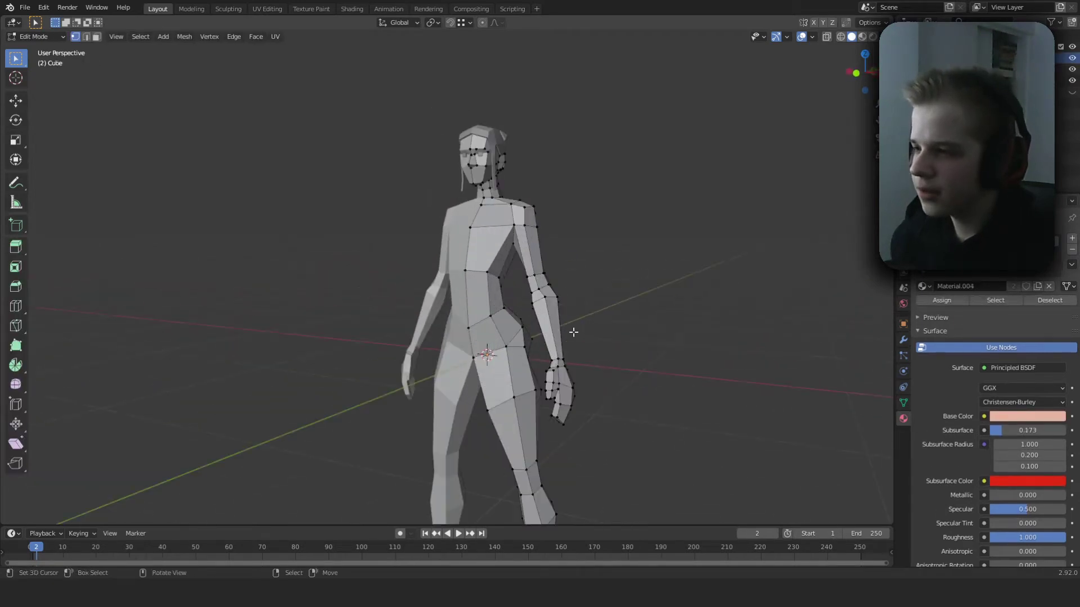
Duplicate the entire linked body half in place in wireframe view and separate the copy into its own object.
key(shift+z)
shift+middle_drag(503, 338, 453, 270)
scroll(476, 331, down, 6)
key(Tab)
scroll(477, 337, up, 4)
key(Tab)
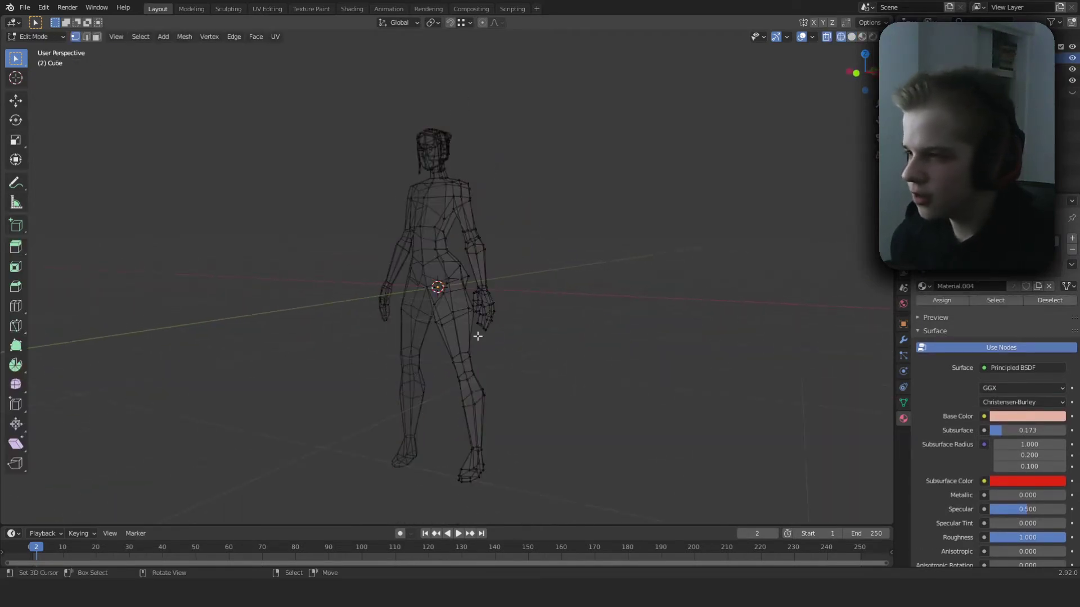
key(l)
key(shift+d)
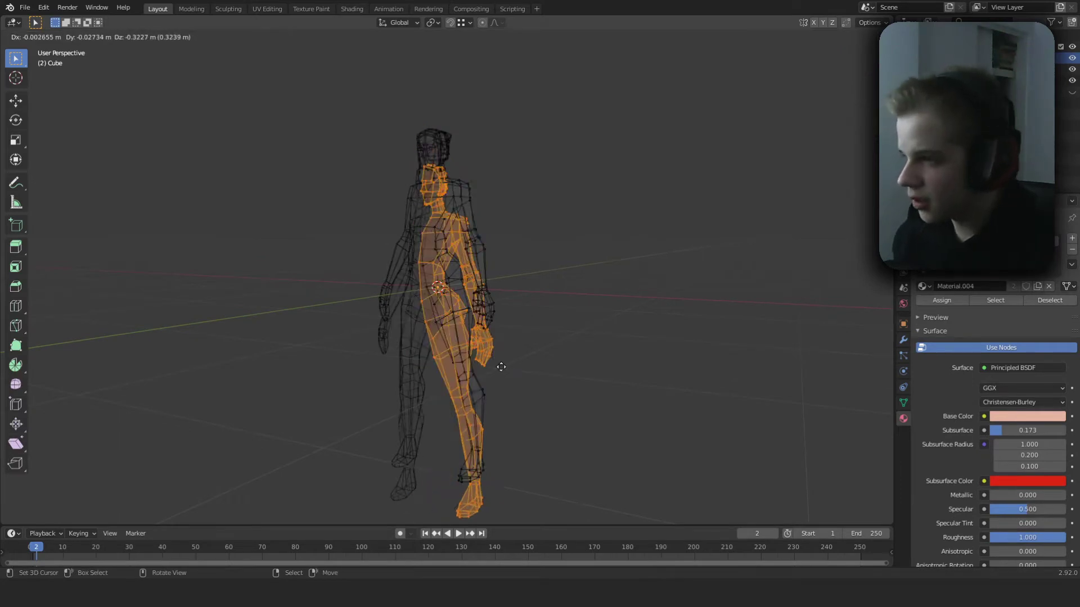
right_click(518, 334)
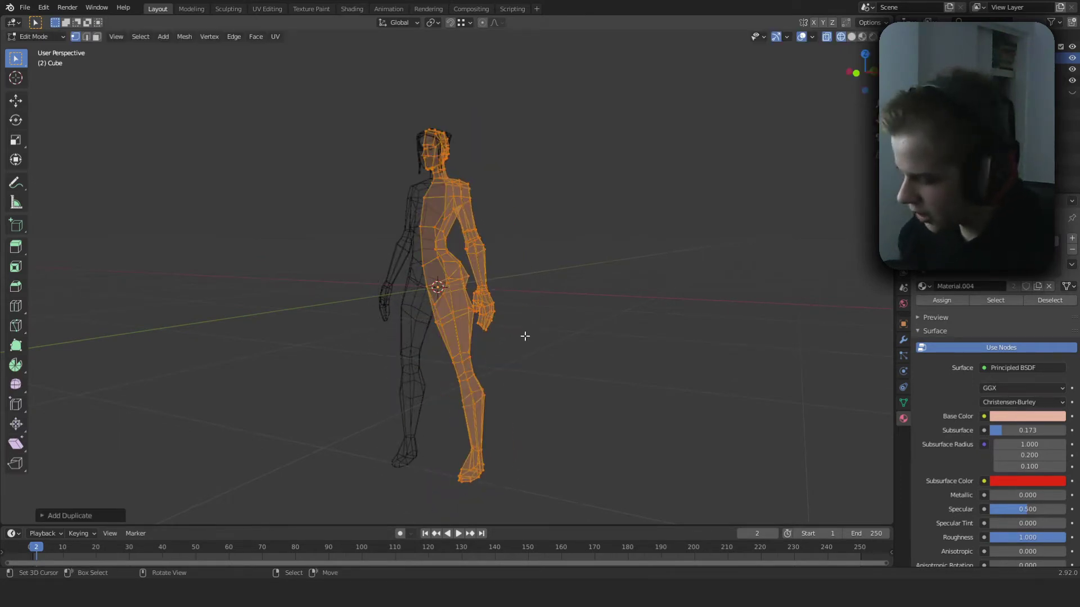
click(525, 336)
Select the separated body copy and open it for editing with solid shading and face selection.
key(Tab)
click(487, 278)
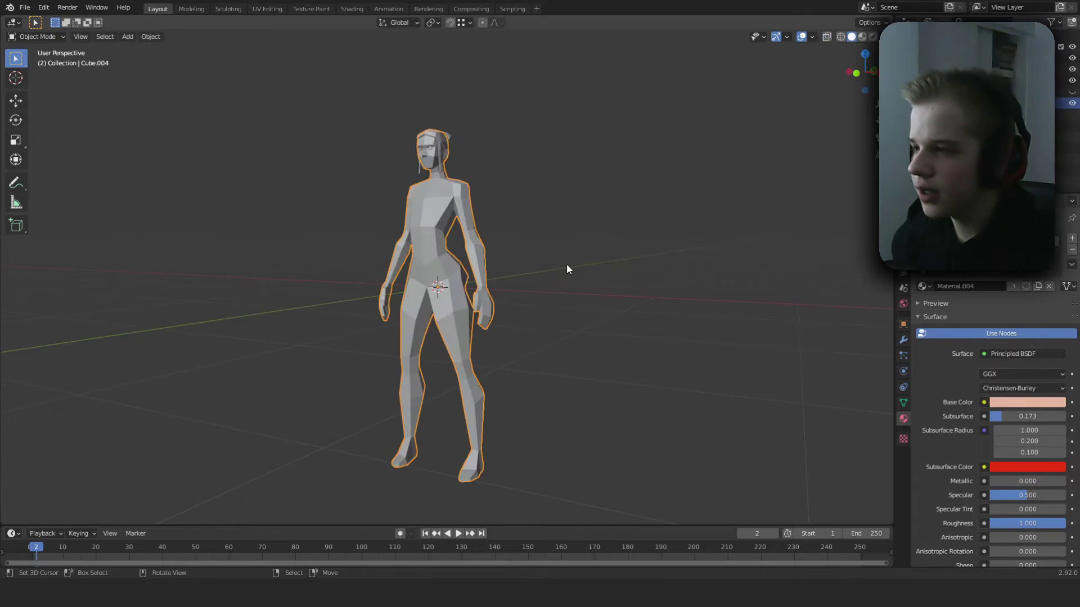
key(g)
right_click(572, 280)
middle_drag(571, 285, 547, 298)
scroll(547, 299, up, 2)
key(Tab)
key(shift+z)
scroll(650, 205, up, 4)
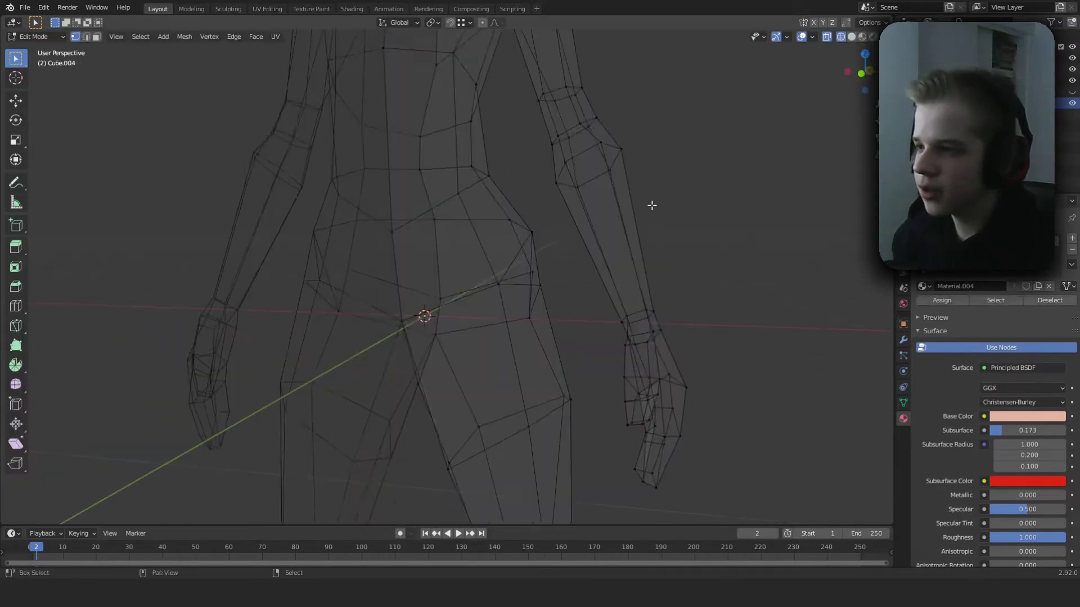
scroll(647, 253, down, 4)
key(shift+z)
scroll(720, 284, up, 4)
scroll(675, 288, down, 3)
key(3)
middle_drag(633, 292, 539, 295)
scroll(507, 296, up, 5)
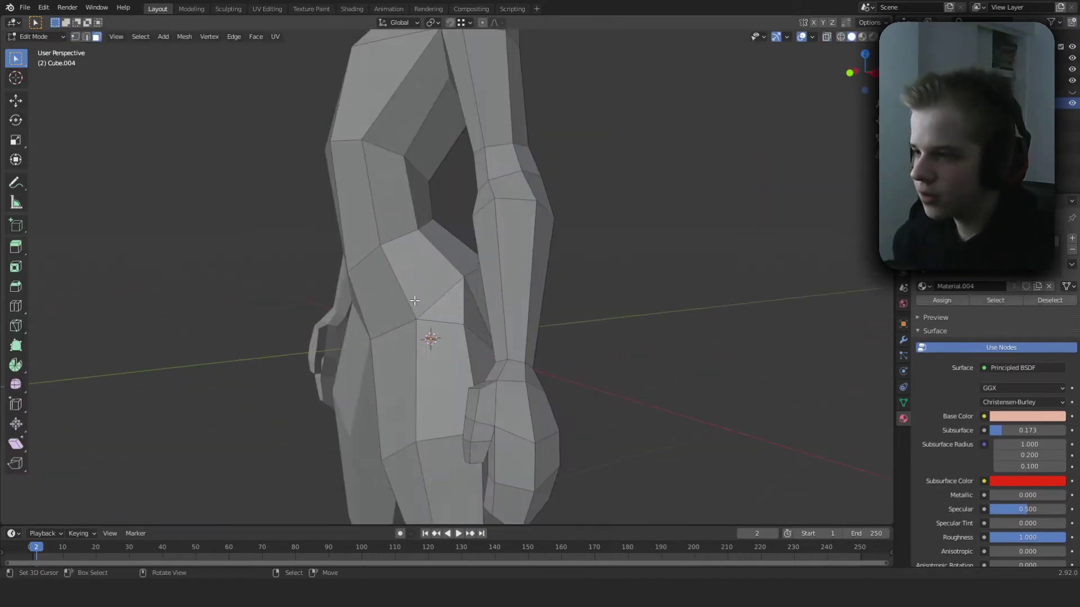
Select the face loops around the hips, waist and chest of the body copy.
alt+right_click(376, 293)
shift+middle_drag(365, 204, 393, 338)
alt+shift+right_click(356, 273)
alt+shift+right_click(367, 133)
scroll(369, 135, down, 3)
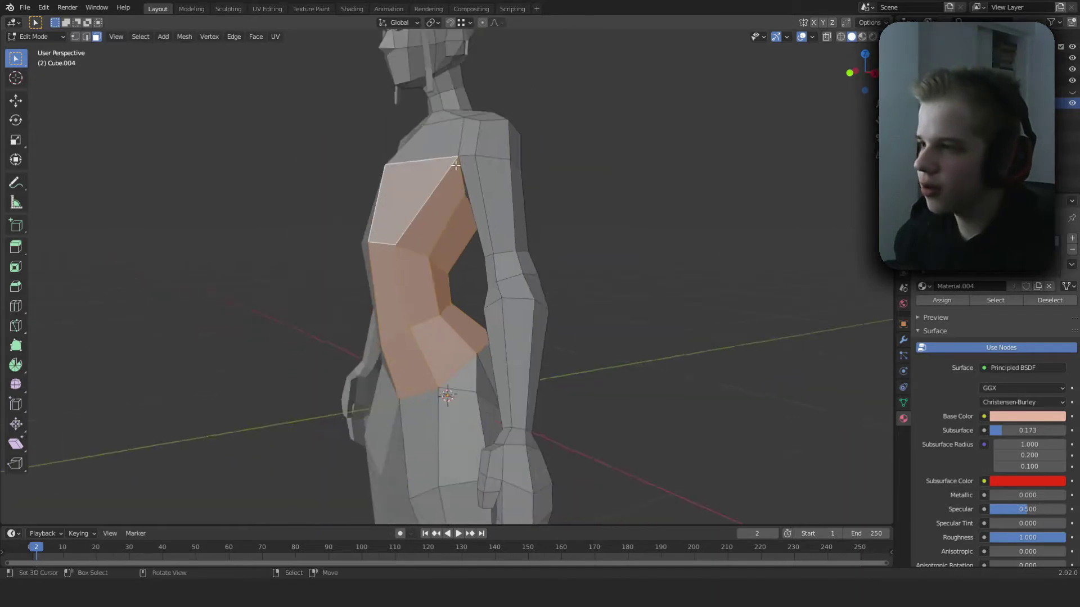
Add the upper chest and shoulder face loops and the remaining faces on top of the shoulder to the selection.
shift+middle_drag(371, 138, 378, 244)
middle_drag(378, 244, 449, 273)
scroll(449, 273, up, 2)
alt+shift+right_click(503, 227)
middle_drag(498, 235, 475, 292)
alt+shift+right_click(473, 280)
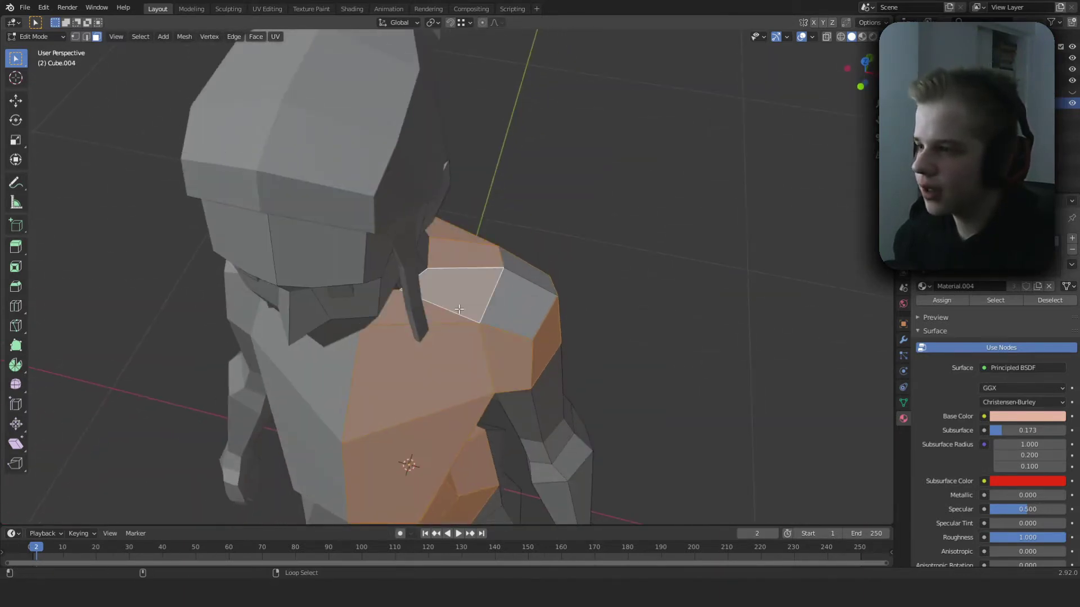
shift+right_click(522, 297)
shift+right_click(538, 274)
Extend the face selection around the upper arm to form a short sleeve.
scroll(540, 276, down, 3)
middle_drag(595, 312, 564, 287)
scroll(472, 331, up, 1)
alt+shift+right_click(470, 332)
scroll(506, 334, down, 4)
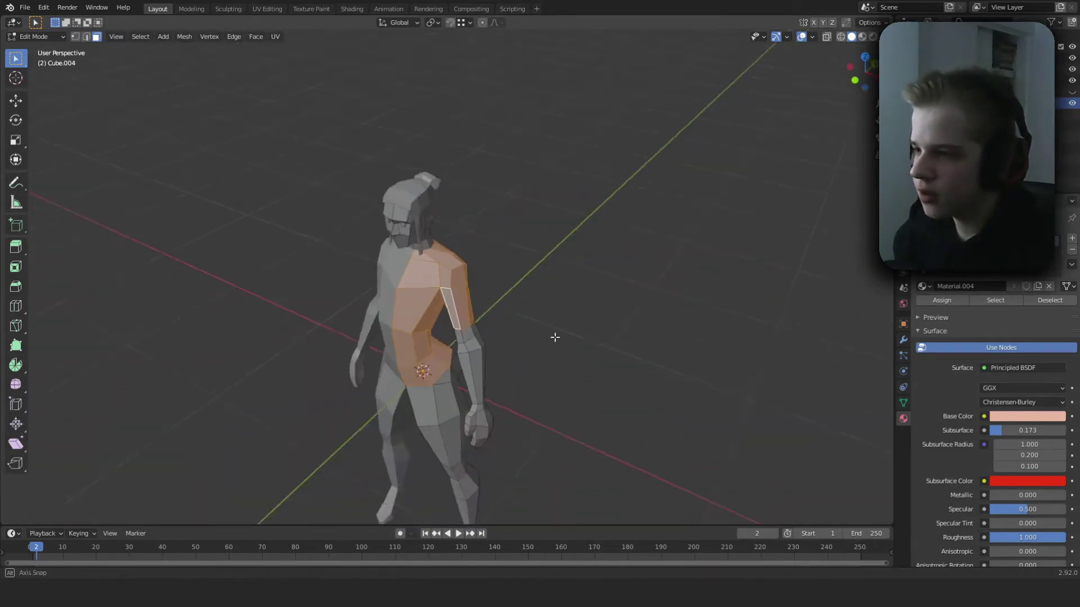
middle_drag(555, 337, 643, 306)
scroll(568, 336, up, 4)
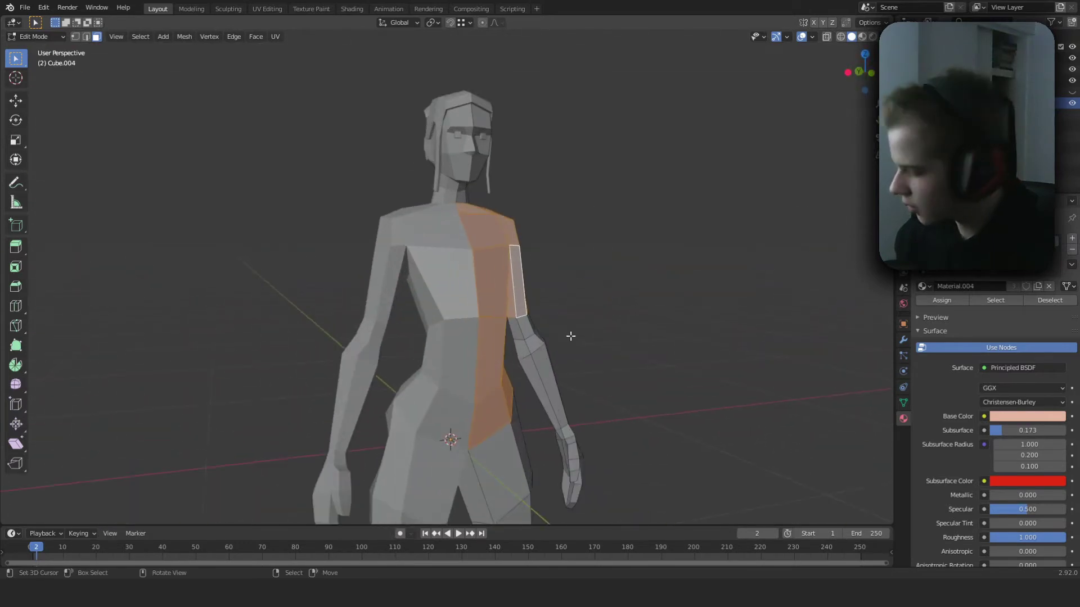
Duplicate the selected torso and sleeve faces in place and separate them into their own shirt object.
key(shift+d)
right_click(574, 287)
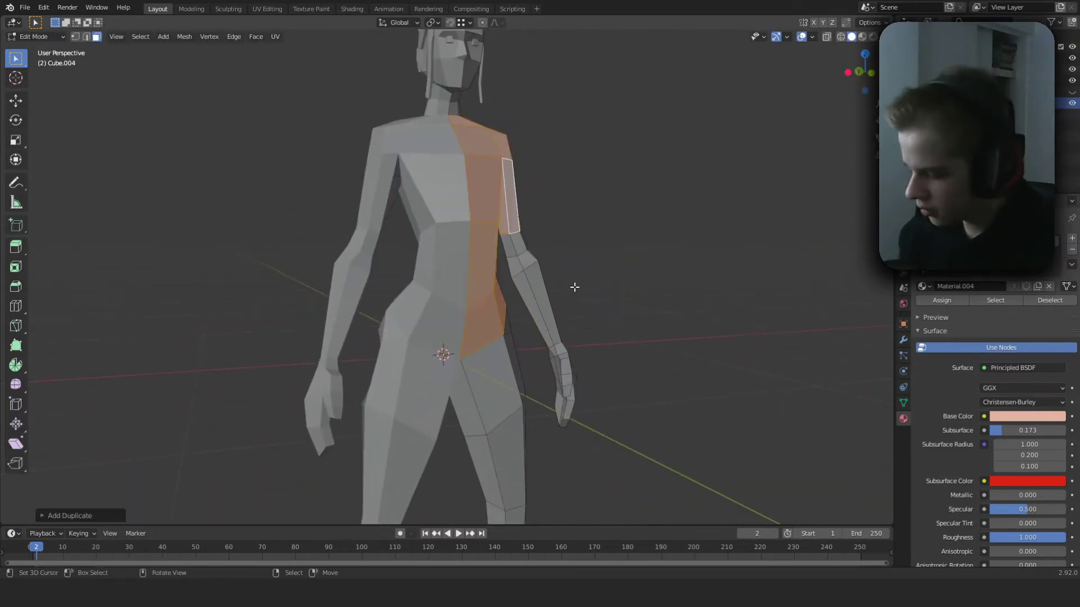
click(575, 286)
Select the separated shirt mesh in object mode and hide it.
key(Tab)
right_click(510, 203)
key(z)
scroll(461, 281, down, 3)
middle_drag(485, 304, 432, 302)
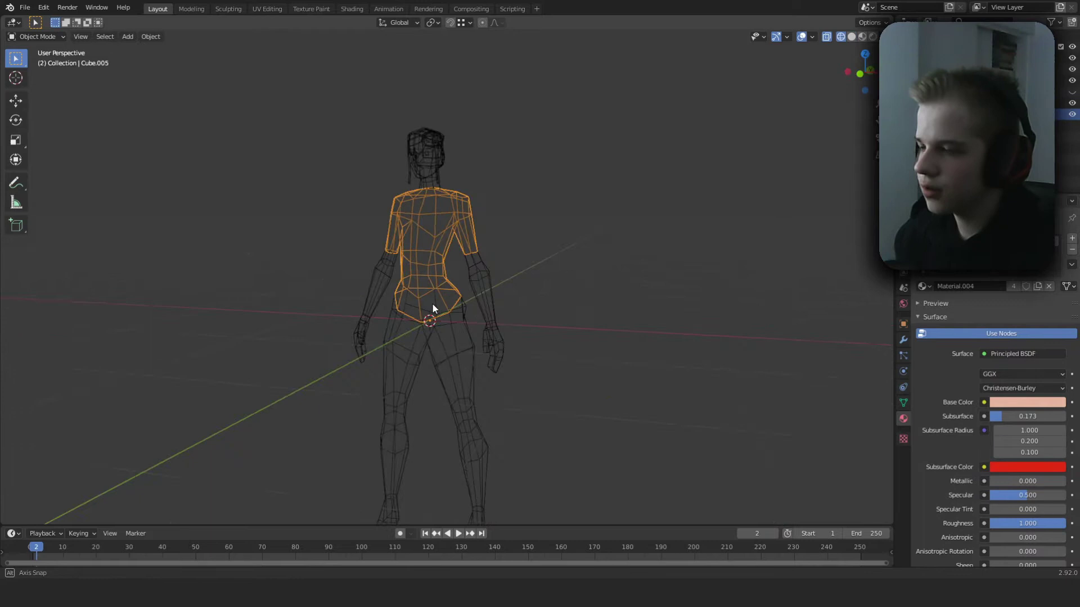
key(z)
key(h)
Open the body copy for editing and select the face loops around the hips and upper thigh.
scroll(515, 293, up, 2)
right_click(491, 288)
key(Tab)
scroll(487, 343, down, 1)
shift+middle_drag(486, 373, 518, 304)
scroll(518, 304, up, 5)
alt+right_click(503, 150)
middle_drag(545, 252, 383, 245)
alt+shift+right_click(533, 254)
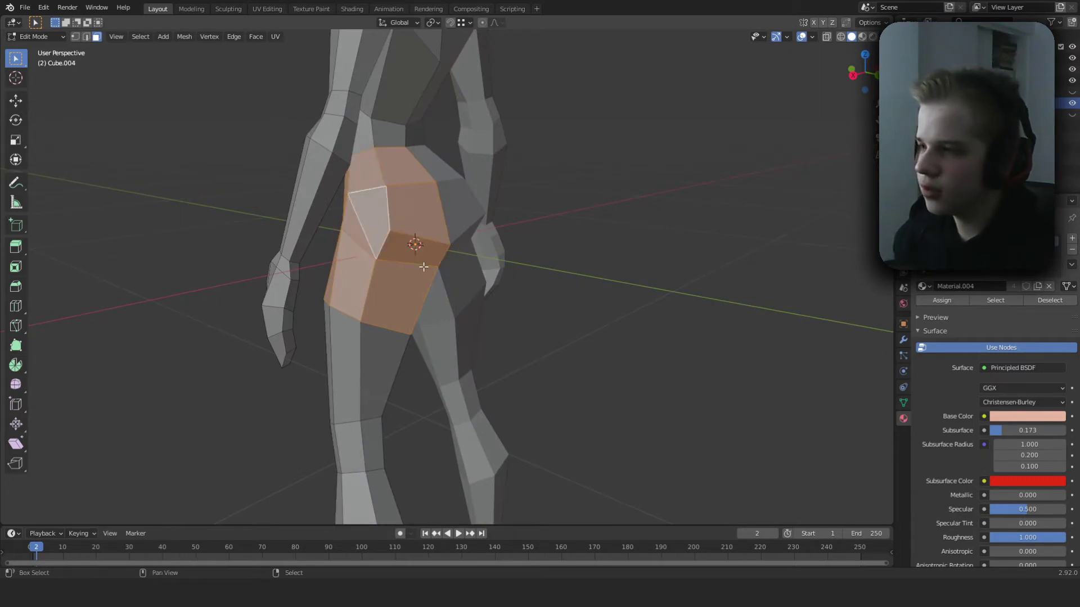
Extend the face selection down the thigh, knee and shin to just above the foot.
scroll(475, 268, down, 5)
middle_drag(424, 267, 507, 303)
scroll(461, 282, up, 7)
scroll(460, 282, down, 2)
scroll(508, 303, down, 2)
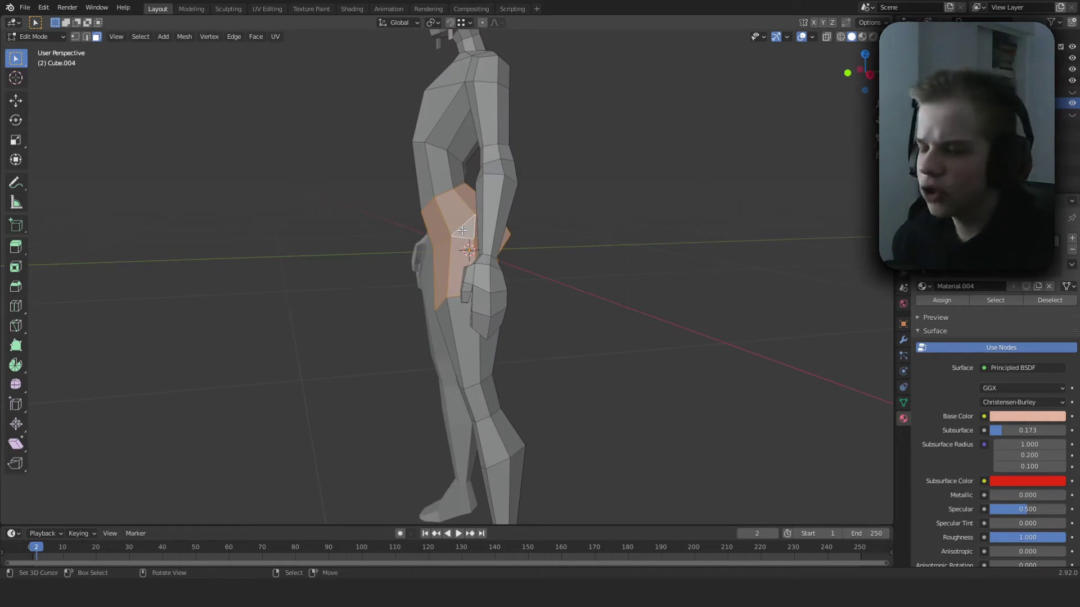
scroll(547, 258, down, 5)
middle_drag(547, 258, 588, 249)
scroll(482, 309, up, 7)
alt+shift+right_click(550, 371)
shift+middle_drag(551, 368, 531, 246)
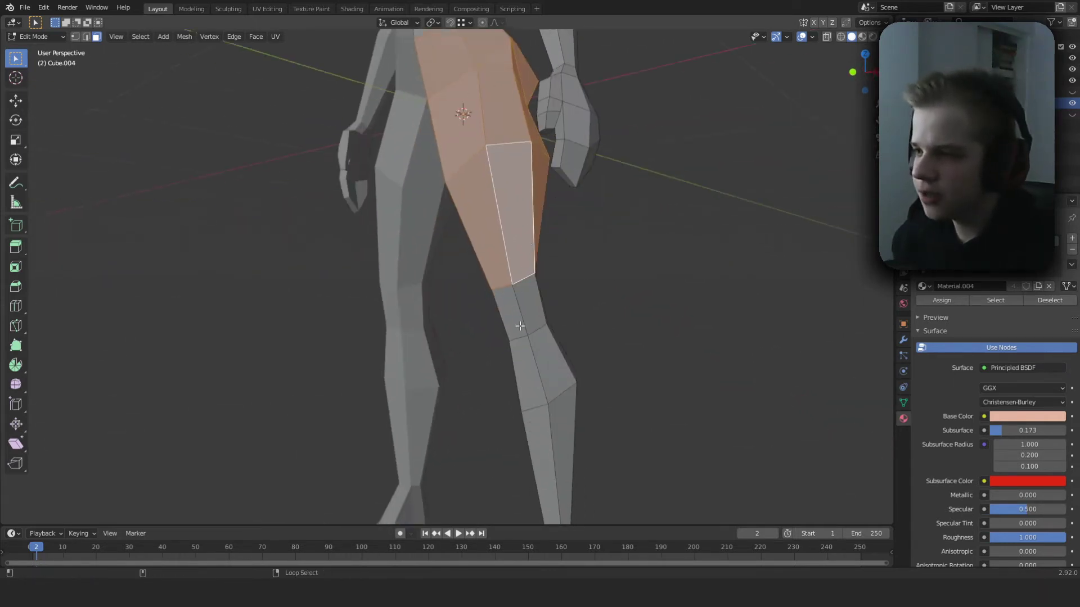
alt+shift+click(520, 326)
middle_drag(519, 326, 567, 281)
scroll(470, 336, down, 7)
scroll(646, 297, up, 5)
Duplicate the selected hip and leg faces in place and separate them into their own trousers object.
key(shift+d)
right_click(595, 286)
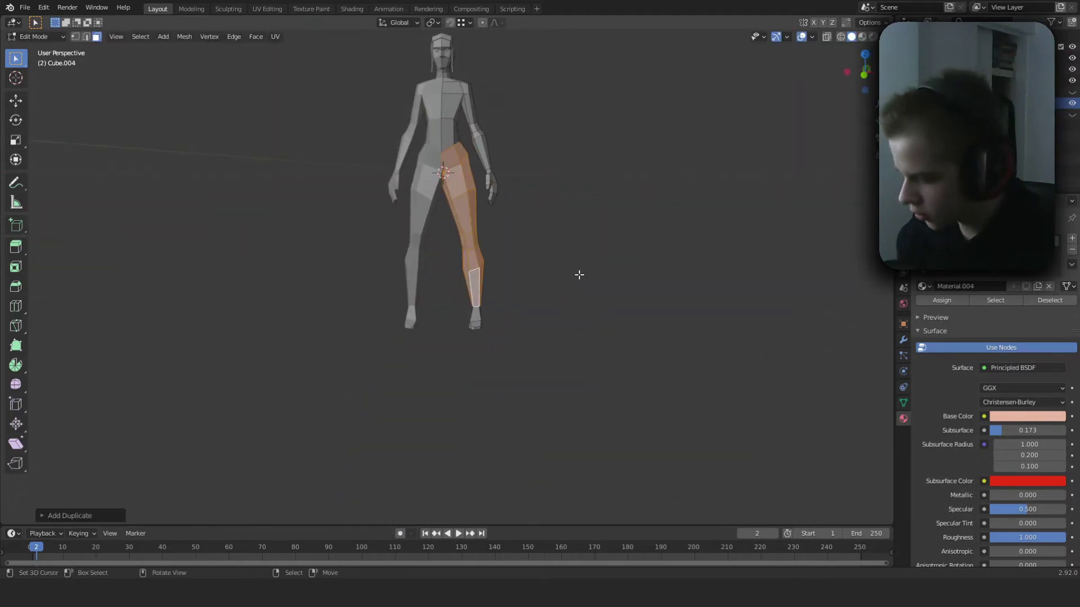
click(579, 274)
middle_drag(463, 242, 458, 245)
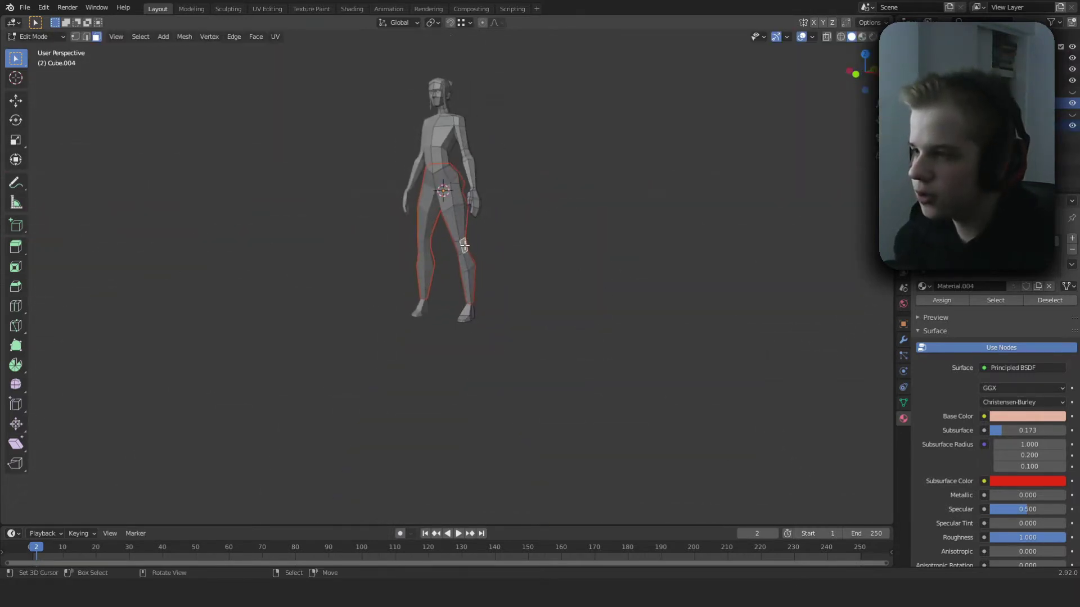
Select the separated trousers mesh in object mode and hide it.
key(Tab)
right_click(468, 248)
key(z)
key(h)
Edit the original body mesh, duplicate the selected foot geometry in place and separate it into its own shoe object.
right_click(481, 281)
key(z)
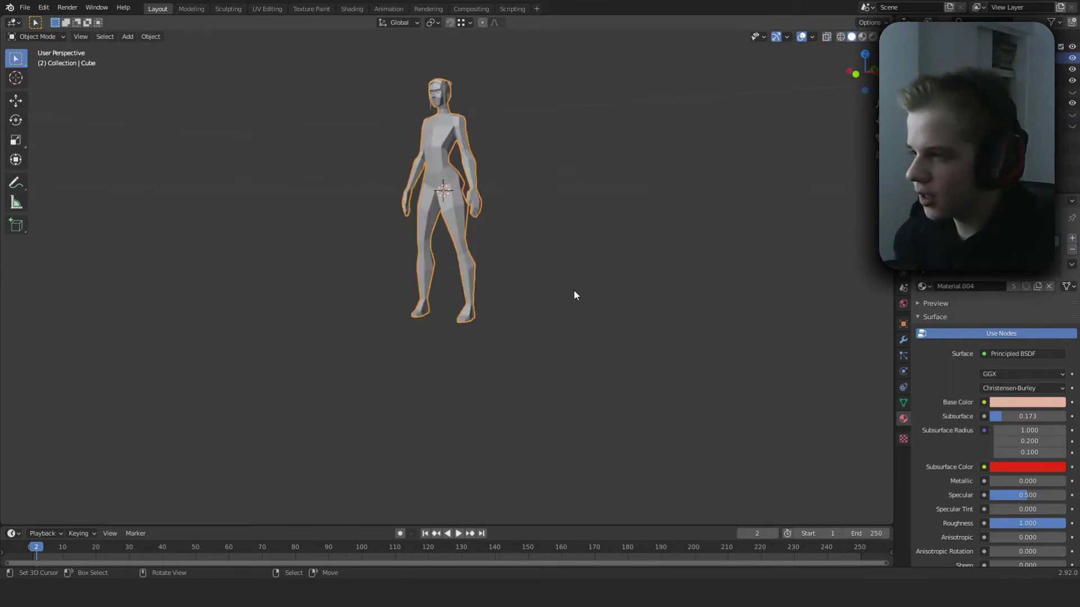
key(Tab)
scroll(574, 291, up, 4)
key(shift+z)
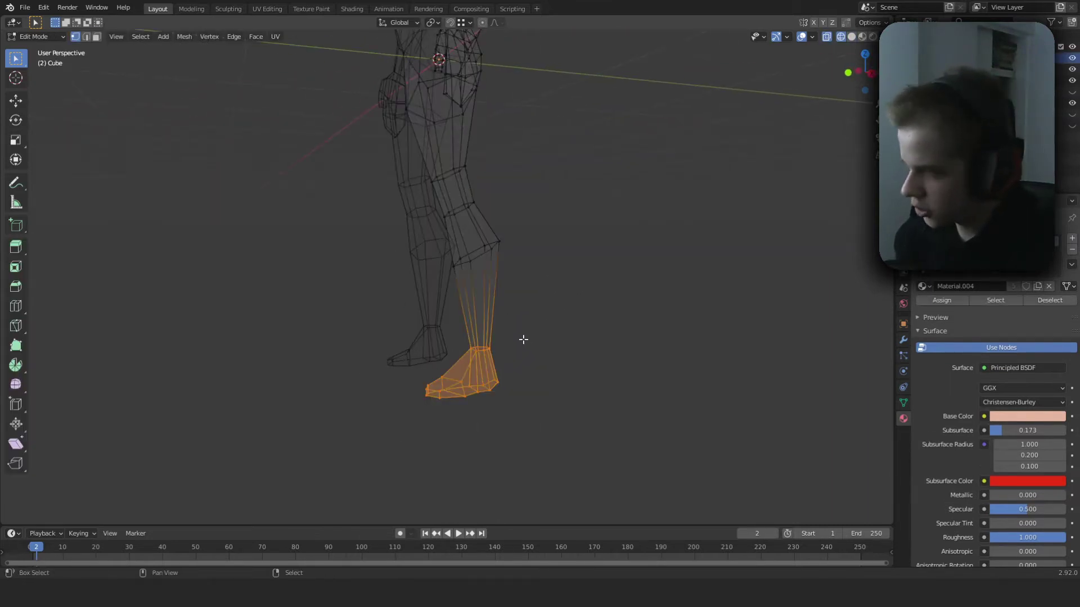
key(shift+d)
right_click(539, 343)
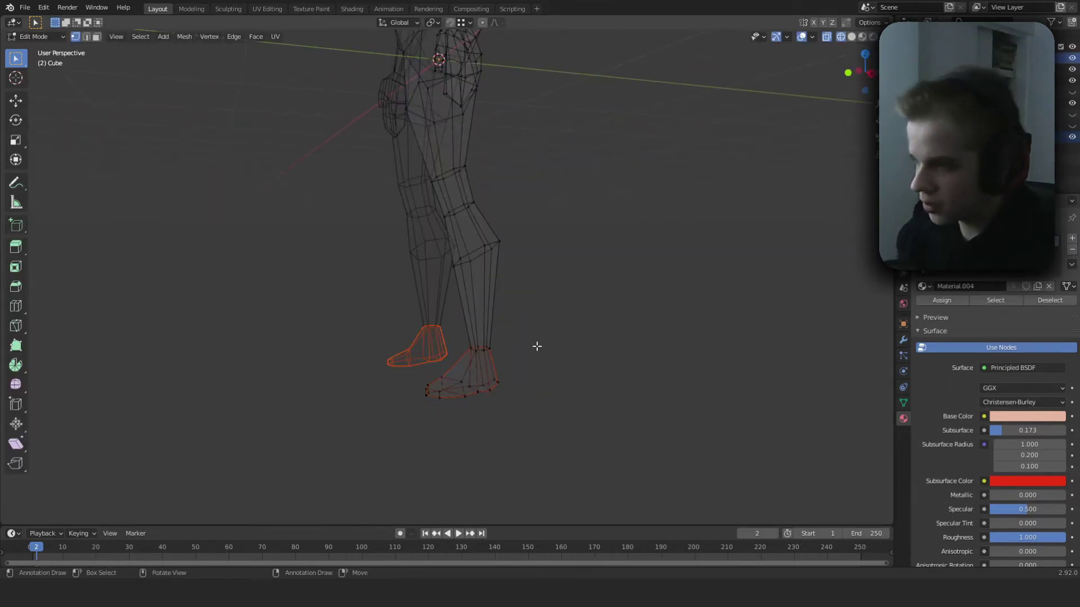
Select the separated shoe mesh in object mode and hide it.
key(Tab)
right_click(491, 367)
right_click(496, 367)
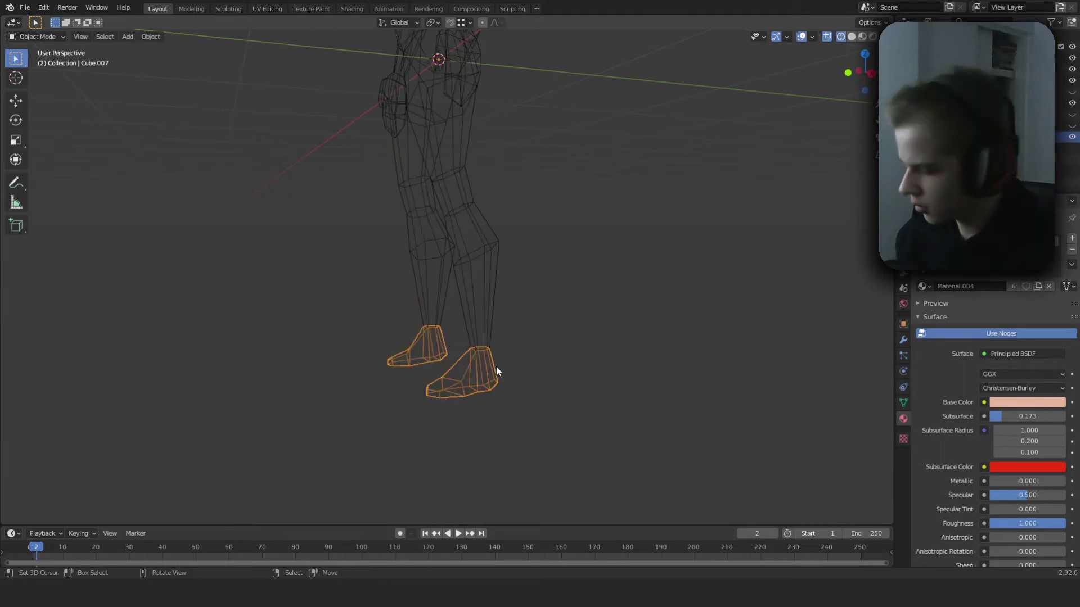
key(h)
Delete the original body mesh overlapping its separated copy and return to solid shading.
right_click(492, 340)
key(shift+z)
key(KP_Decimal)
mouse_move(586, 305)
middle_down()
mouse_move(546, 348)
mouse_move(464, 337)
mouse_move(565, 292)
mouse_move(554, 377)
middle_up()
scroll(464, 338, up, 3)
key(shift+z)
key(shift+z)
scroll(554, 377, up, 3)
mouse_move(554, 377)
middle_down()
mouse_move(474, 353)
mouse_move(575, 304)
mouse_move(500, 312)
mouse_move(571, 319)
mouse_move(559, 258)
middle_up()
scroll(575, 305, down, 3)
key(shift+z)
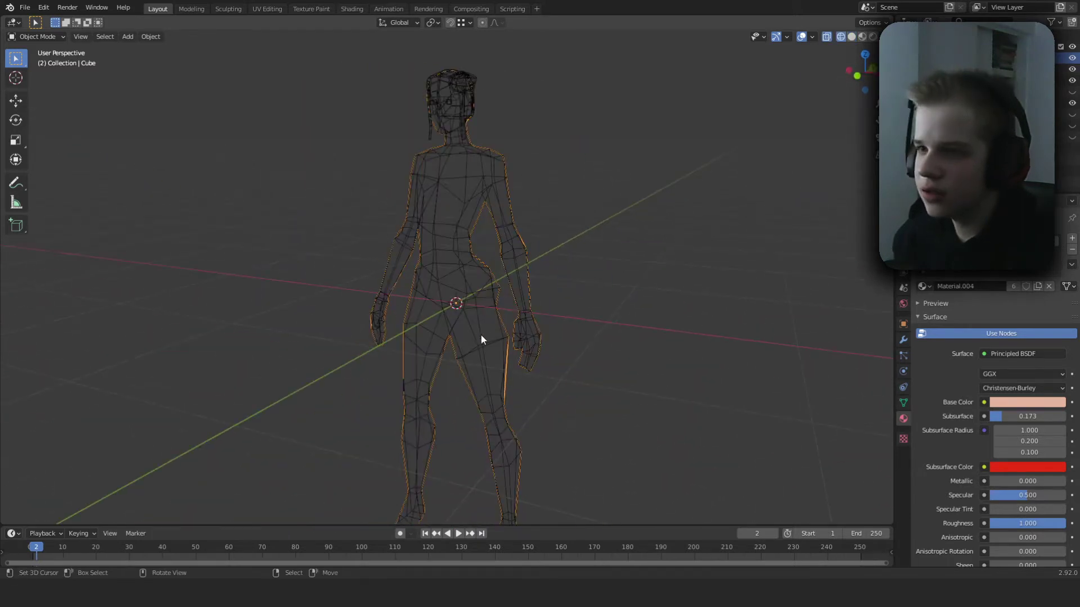
click(483, 353)
key(x)
click(483, 353)
key(z)
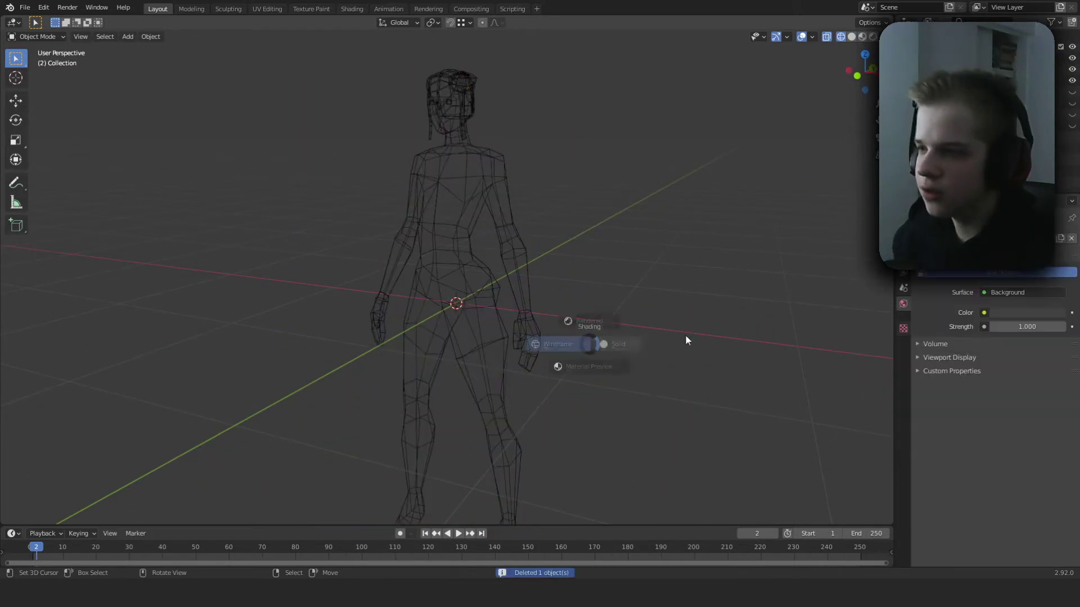
click(685, 339)
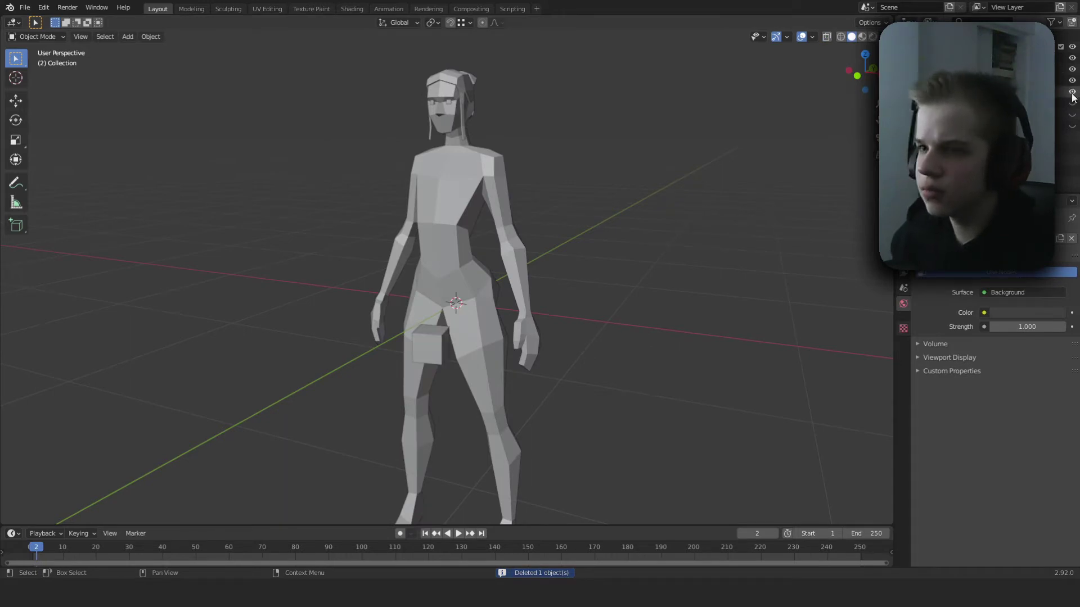
Delete the small stray cube in front of the thighs and unhide the separated clothing meshes.
click(942, 91)
right_click(942, 92)
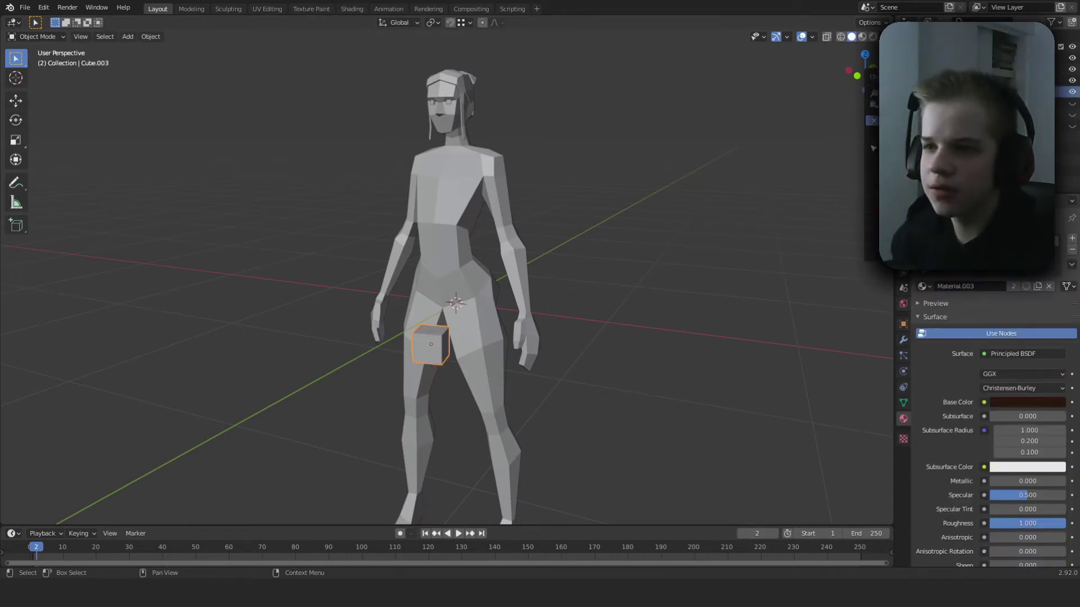
key(Delete)
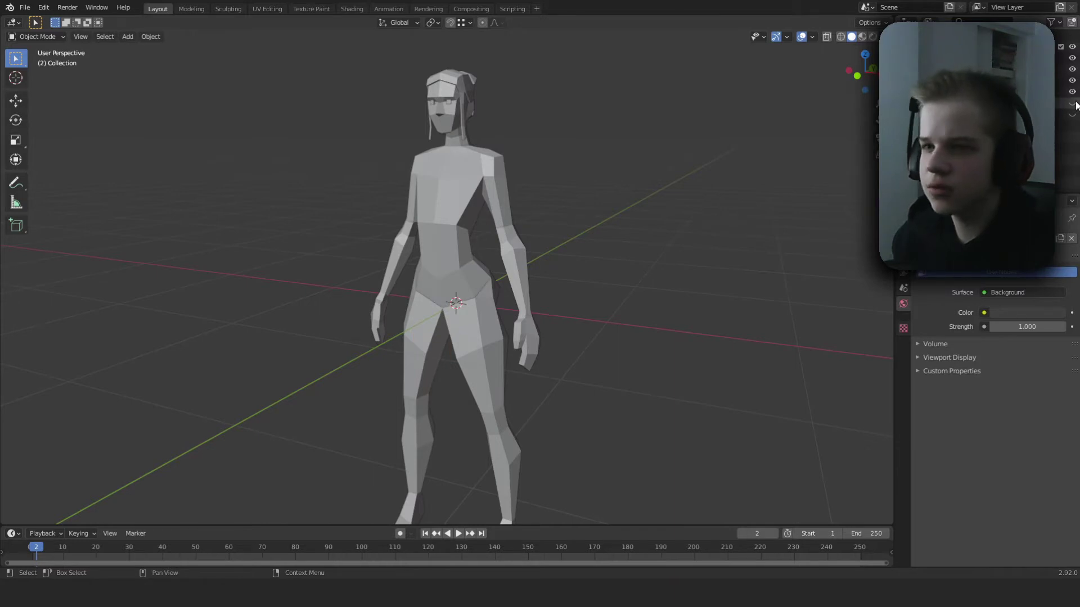
Select the shirt mesh and check that it moves independently of the body, cancelling the move.
key(z)
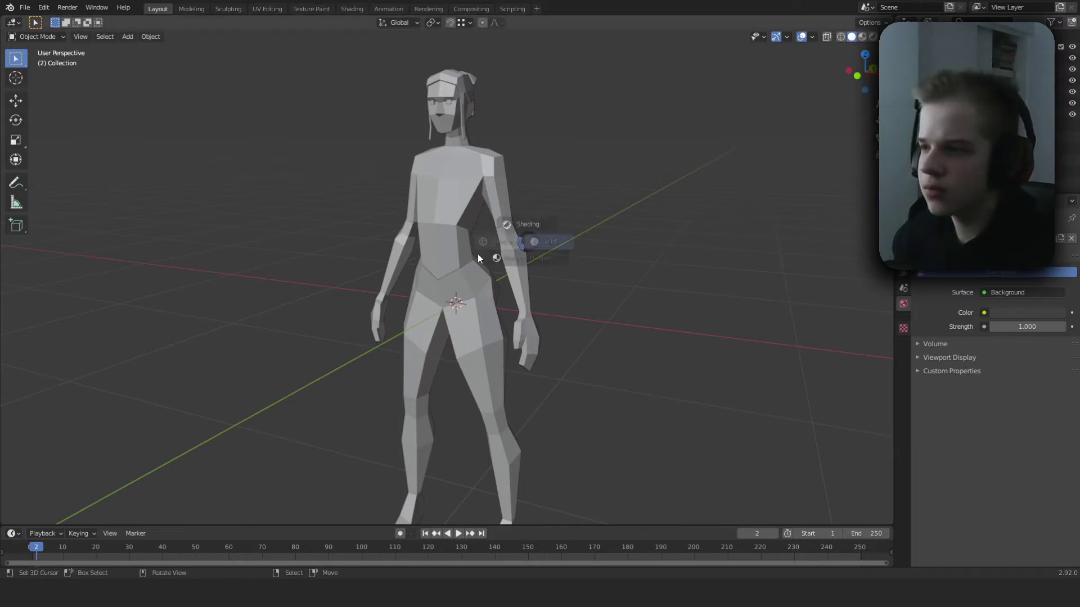
click(470, 252)
right_click(448, 225)
right_click(512, 222)
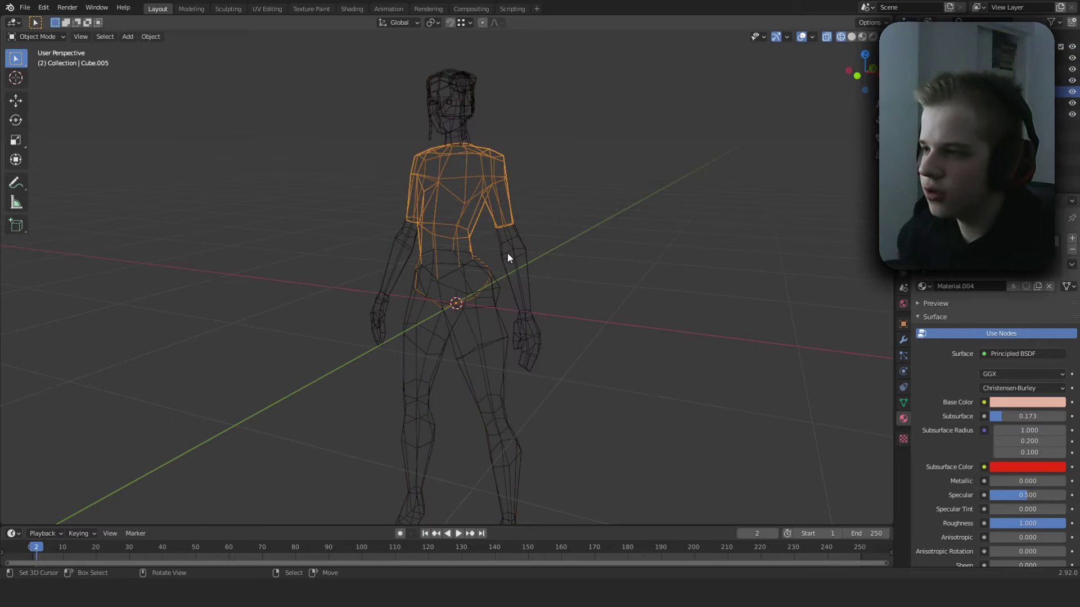
key(z)
scroll(558, 245, up, 2)
key(g)
right_click(552, 241)
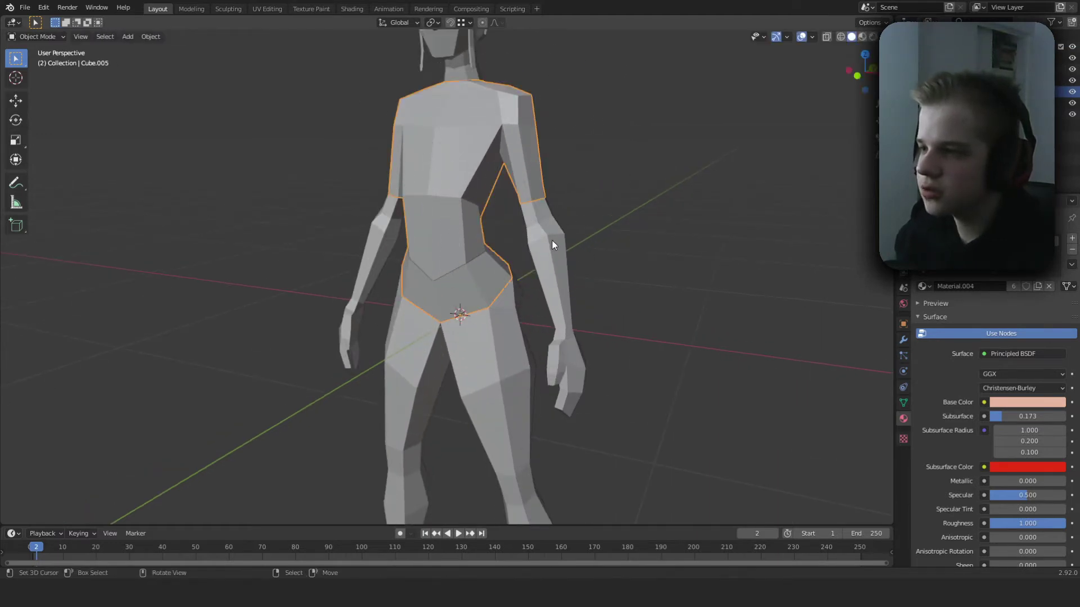
Check that the trousers and shoe meshes each move as separate objects, cancelling both moves.
right_click(502, 325)
key(g)
right_click(537, 345)
shift+middle_drag(553, 313, 557, 176)
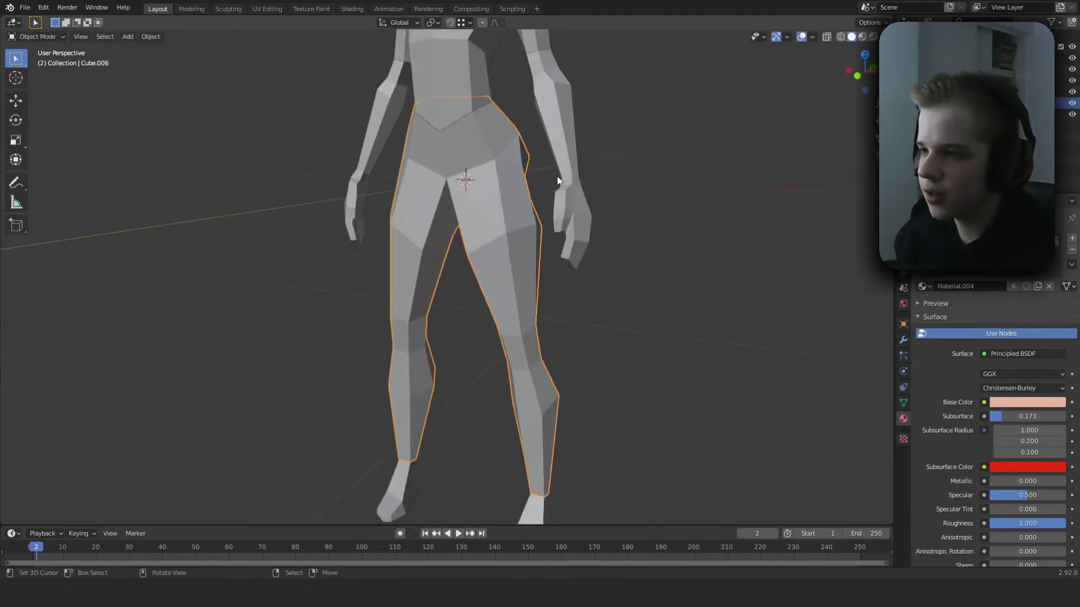
scroll(556, 177, down, 1)
right_click(517, 484)
key(g)
right_click(509, 415)
shift+middle_drag(508, 202, 508, 342)
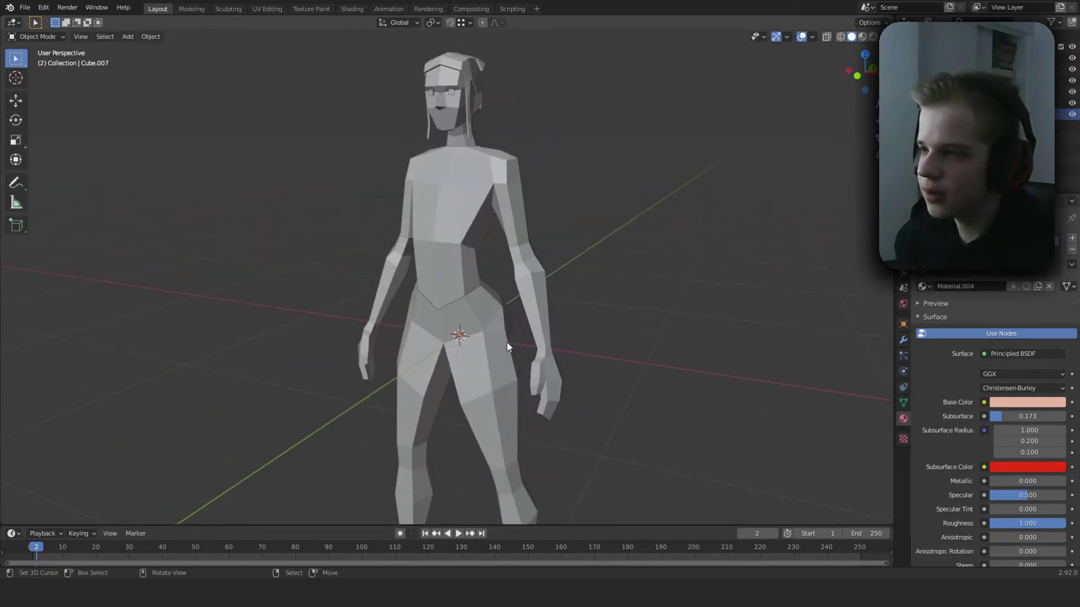
Add a Solidify modifier to the shirt mesh with a thickness of -0.015 m.
click(903, 340)
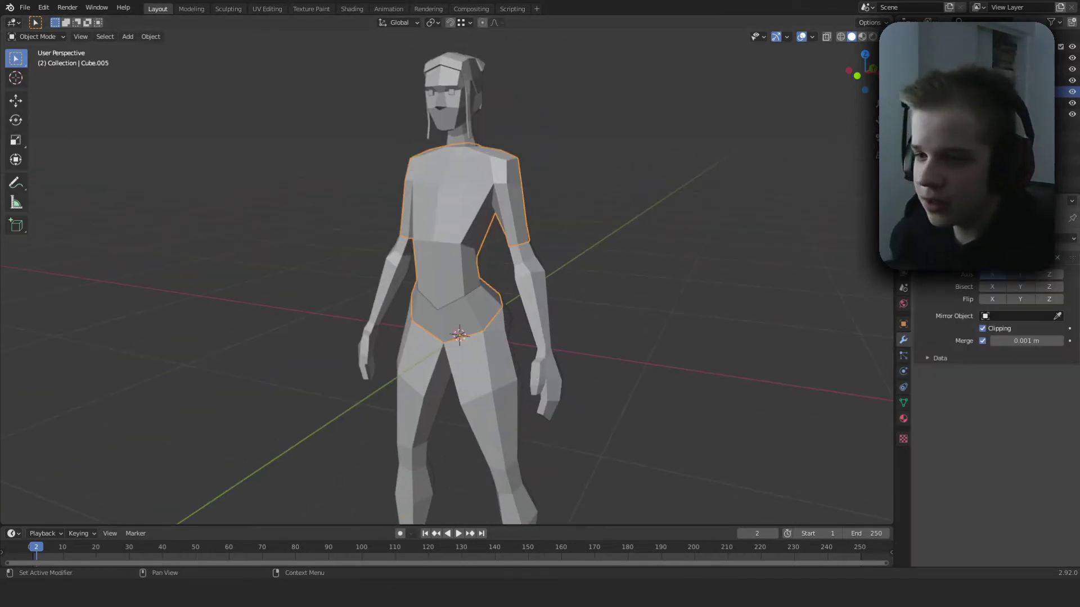
click(990, 239)
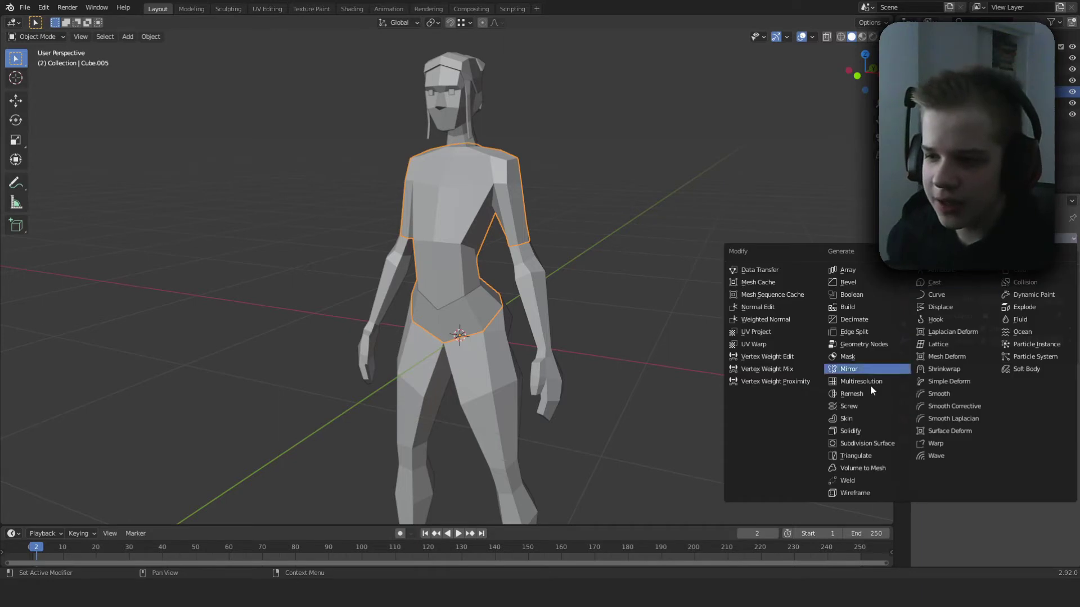
click(869, 431)
mouse_move(1020, 405)
mouse_down()
mouse_move(1041, 404)
mouse_move(1020, 405)
mouse_up()
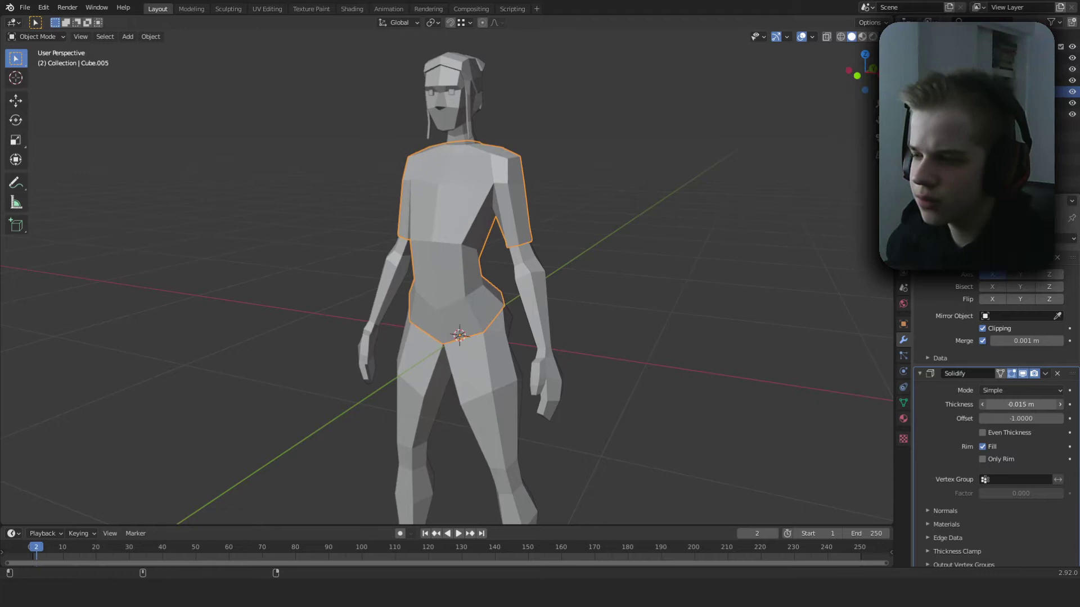
Open the shirt for mesh editing and display its Solidify result on the edit cage.
middle_drag(653, 158, 656, 368)
scroll(575, 384, up, 5)
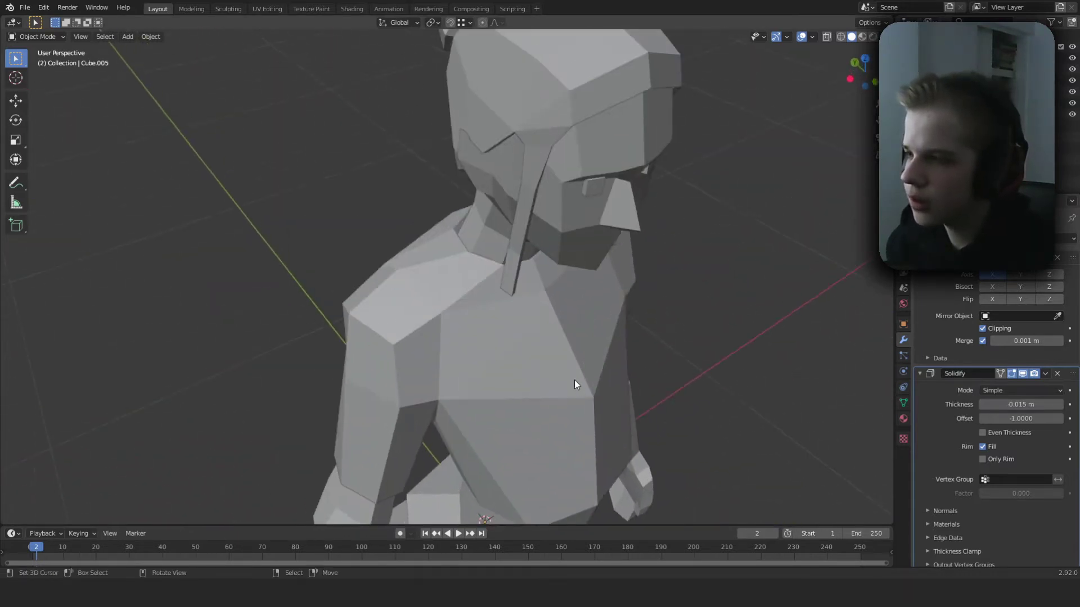
key(Tab)
middle_drag(574, 384, 619, 439)
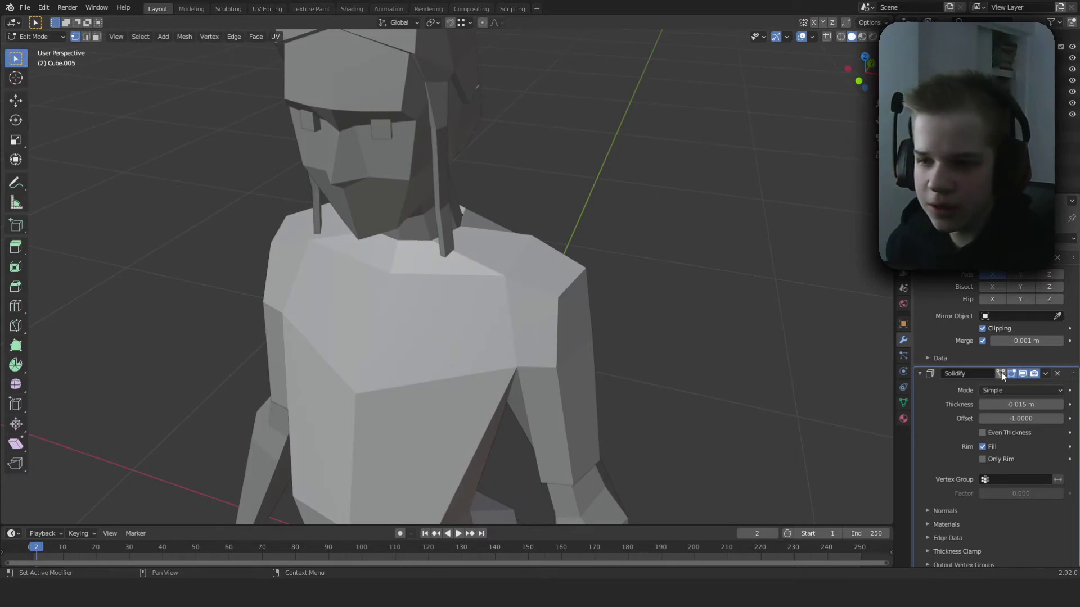
middle_drag(388, 289, 429, 208)
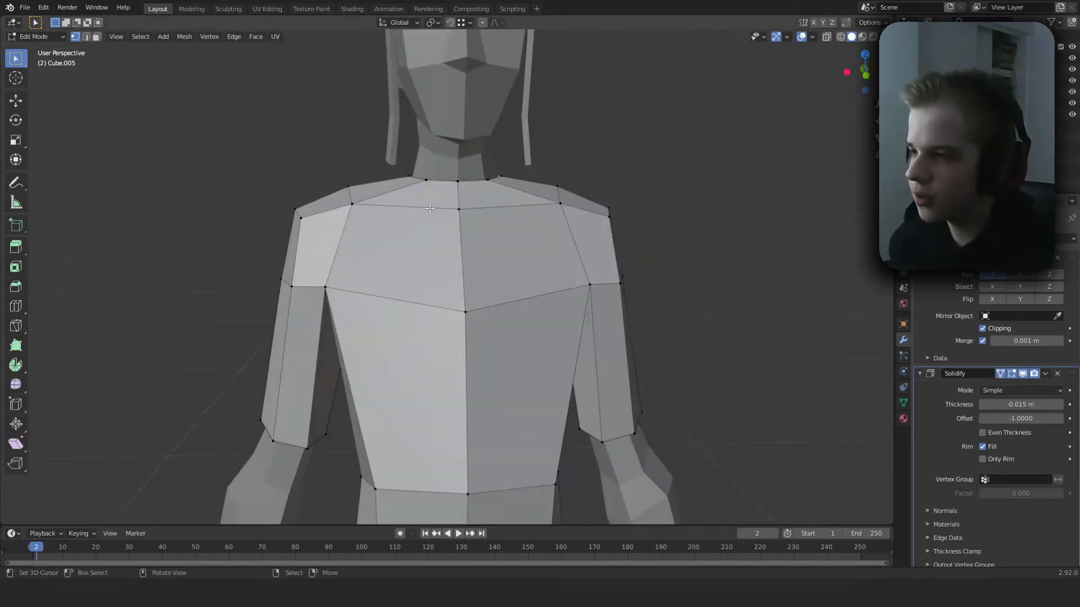
Cut a wider neckline around the shirt's collar with the Knife tool and delete the geometry inside the cut.
middle_drag(542, 172, 546, 221)
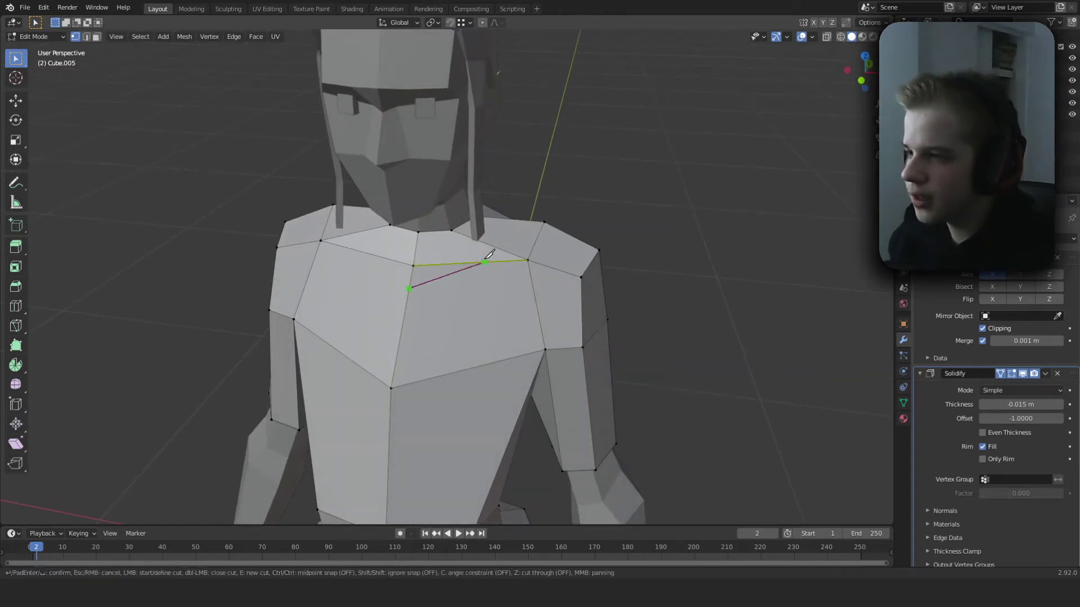
middle_drag(488, 241, 416, 294)
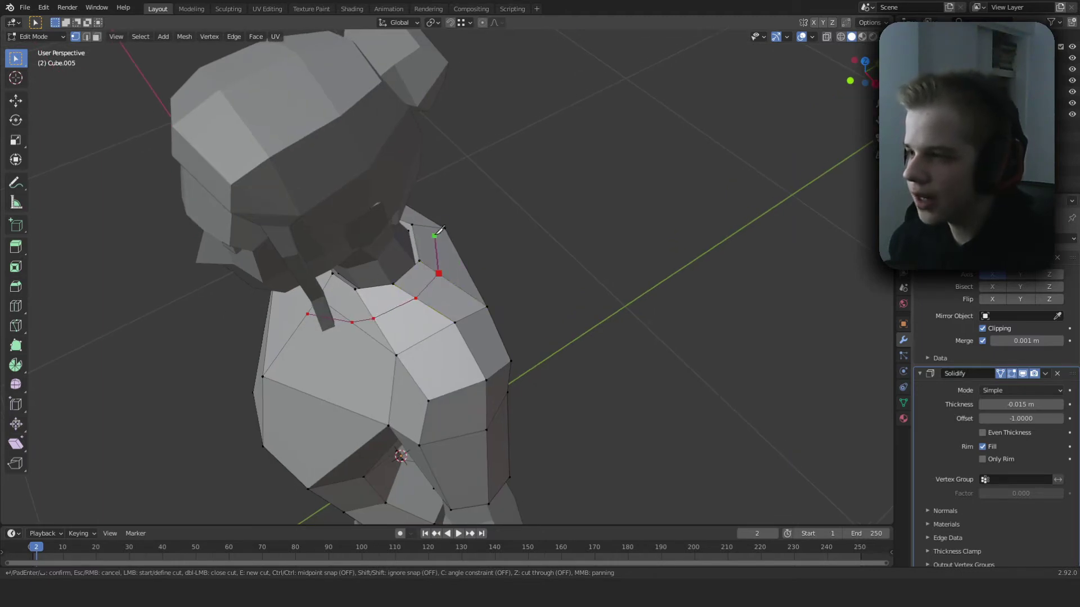
middle_drag(381, 304, 380, 253)
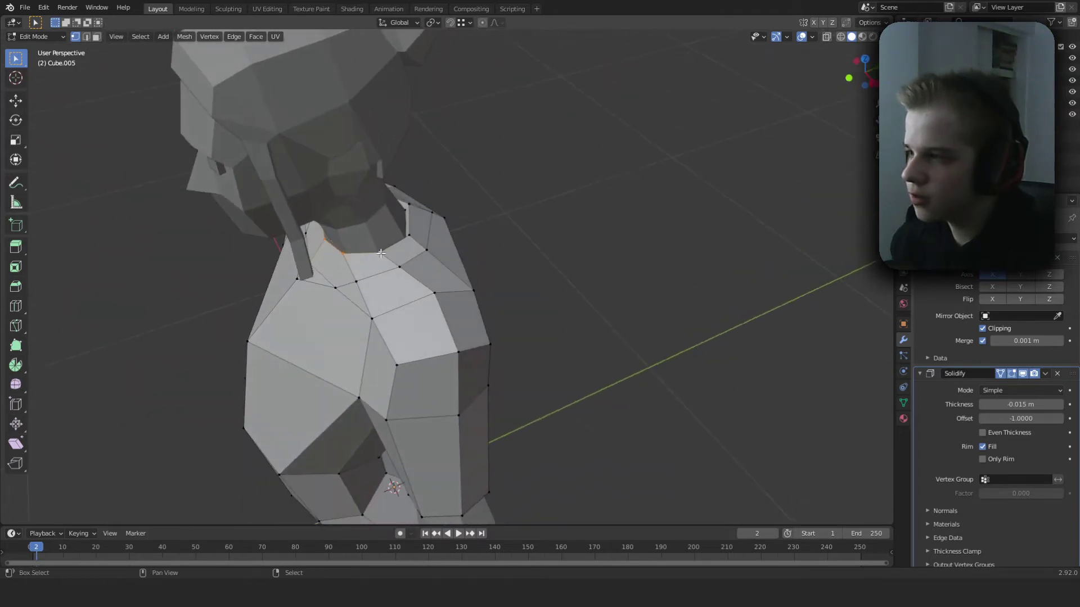
middle_drag(445, 221, 418, 230)
key(x)
click(418, 231)
scroll(500, 294, down, 2)
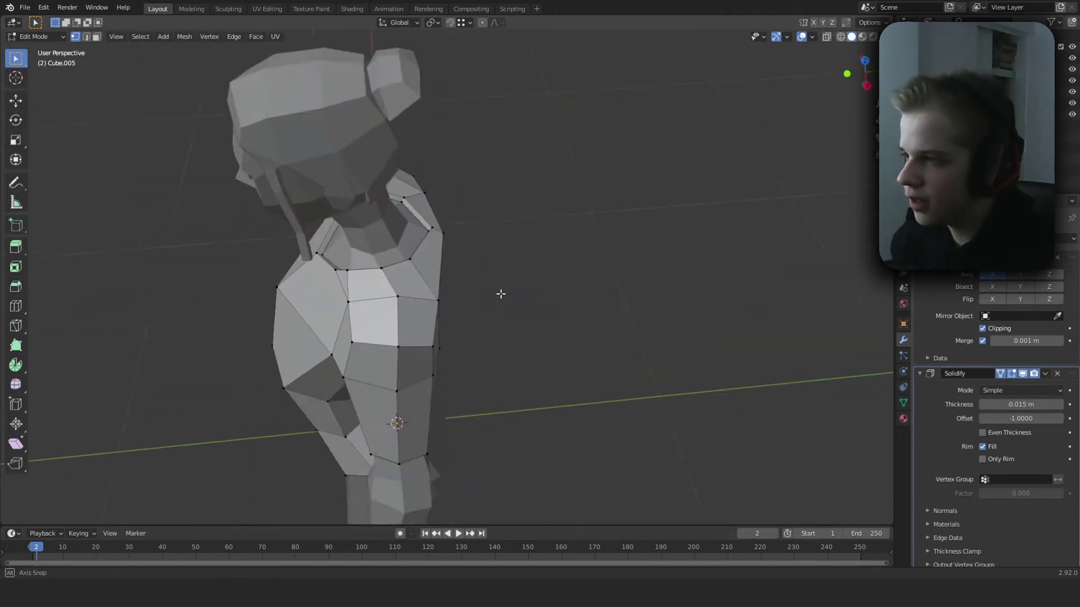
Slide the front-centre neckline vertex down the chest edge to deepen the shirt's V-neck.
key(Tab)
middle_drag(399, 284, 494, 312)
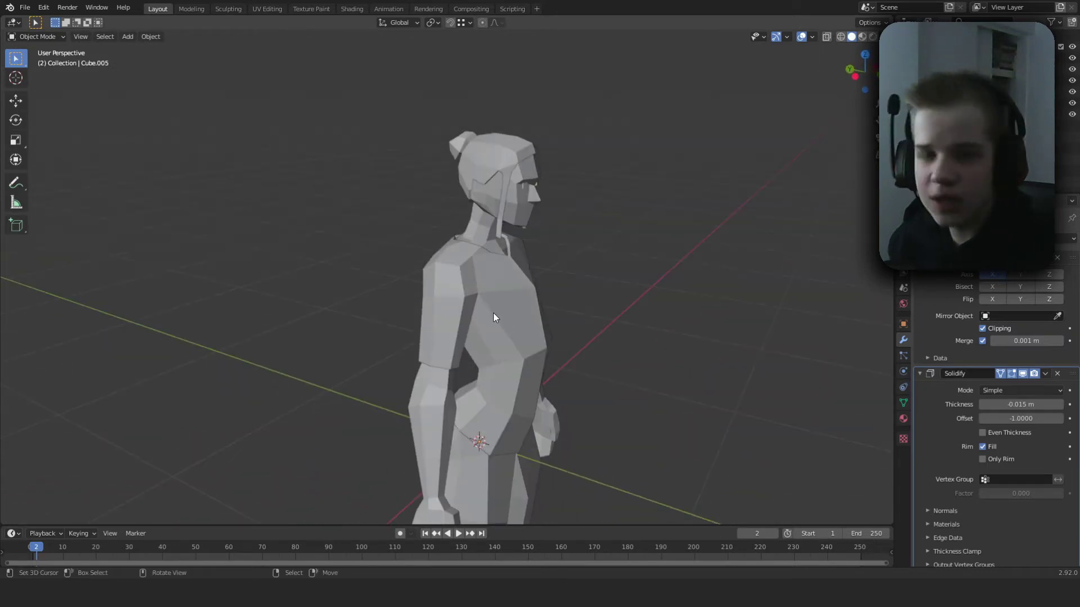
middle_drag(540, 265, 408, 273)
key(Tab)
scroll(481, 273, up, 6)
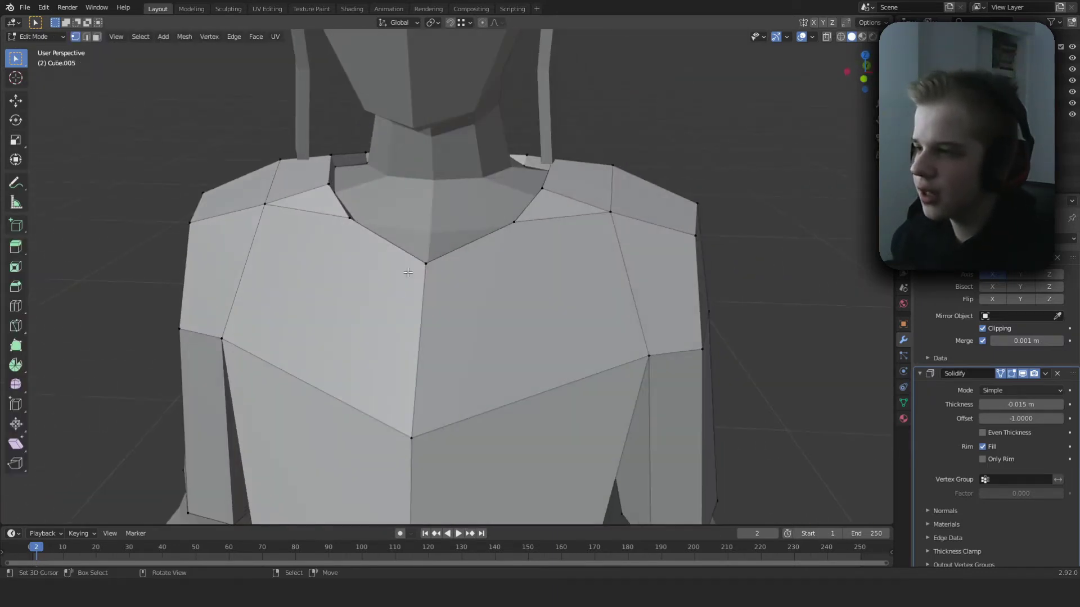
right_click(414, 270)
middle_drag(502, 293, 451, 283)
key(g)
key(g)
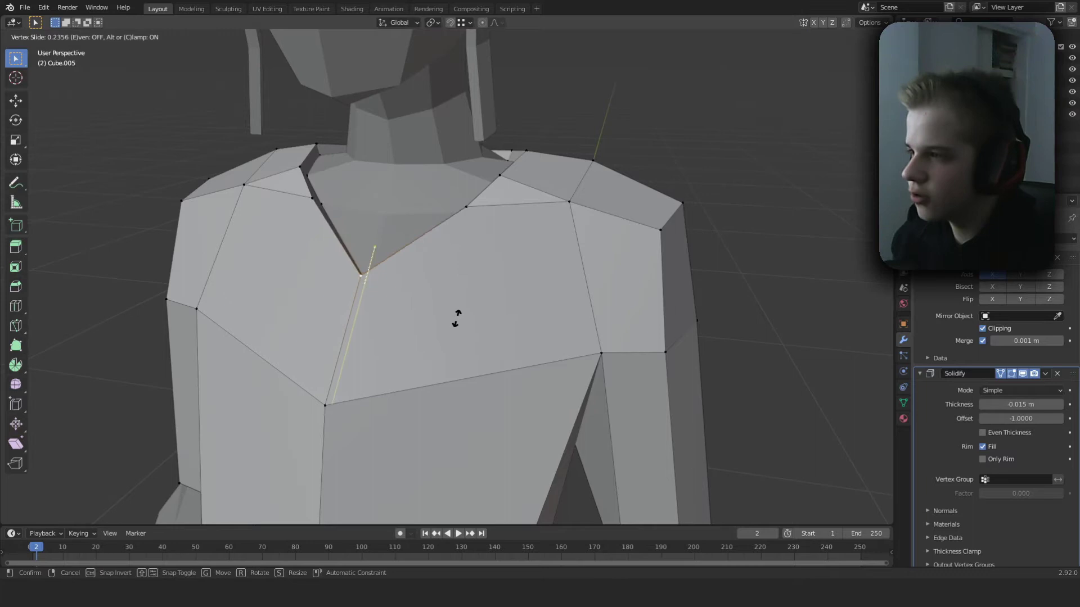
click(454, 327)
Slide the neckline vertices beside the collar and on top of the shoulder to widen the shirt's neck opening.
right_click(470, 220)
key(g)
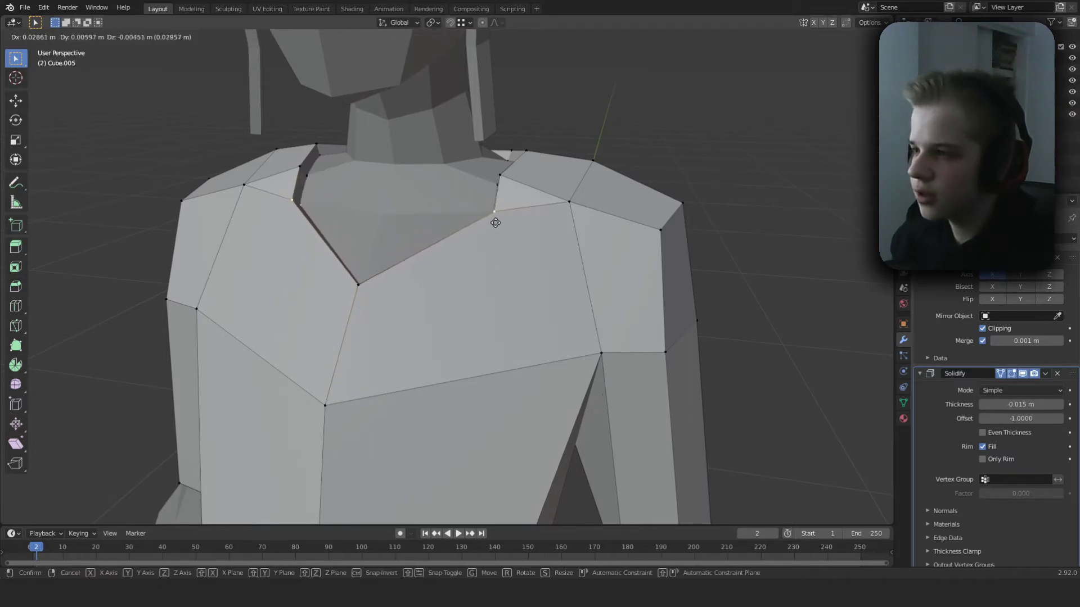
key(g)
click(506, 217)
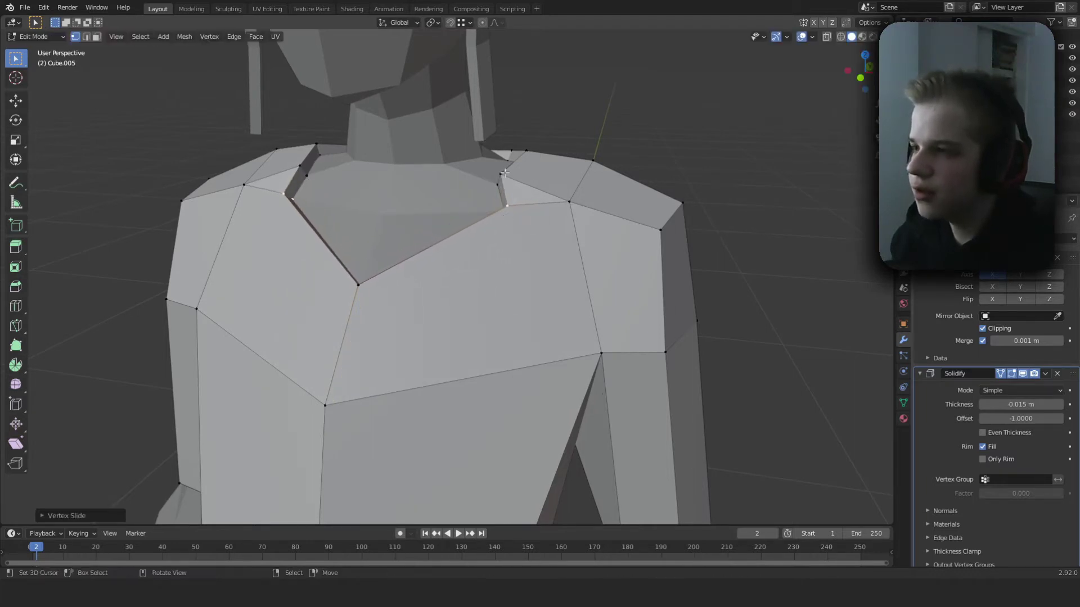
middle_drag(504, 174, 508, 219)
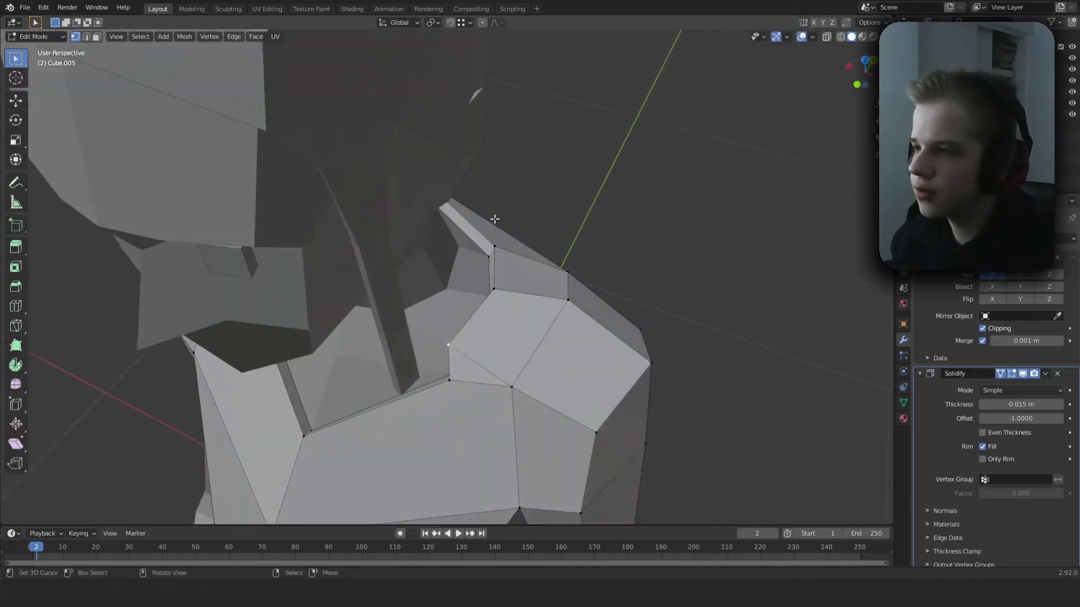
key(g)
key(g)
click(498, 302)
Reposition the centre vertex on the middle of the shirt's back.
scroll(525, 253, down, 5)
middle_drag(497, 302, 591, 299)
key(Tab)
scroll(528, 281, down, 4)
scroll(464, 317, up, 3)
key(Tab)
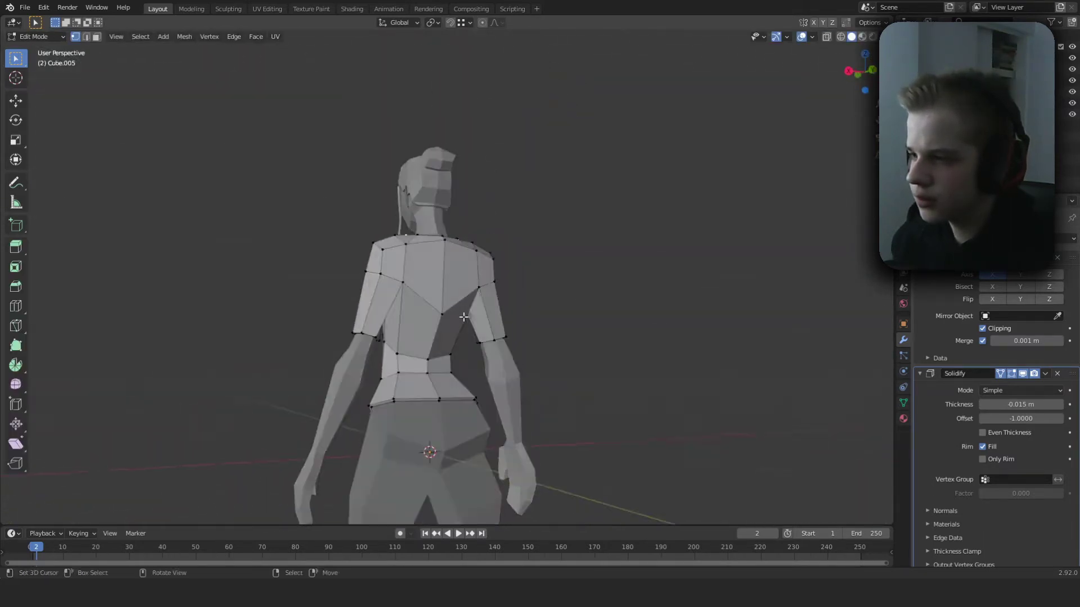
right_click(440, 317)
mouse_move(463, 317)
middle_down()
mouse_move(483, 319)
mouse_move(470, 333)
mouse_move(480, 316)
mouse_move(428, 317)
mouse_move(453, 340)
middle_up()
key(g)
click(482, 317)
Edit the body mesh beneath the shirt and move its mid-back vertices to fit inside the shirt.
key(Tab)
scroll(469, 315, up, 4)
key(shift+z)
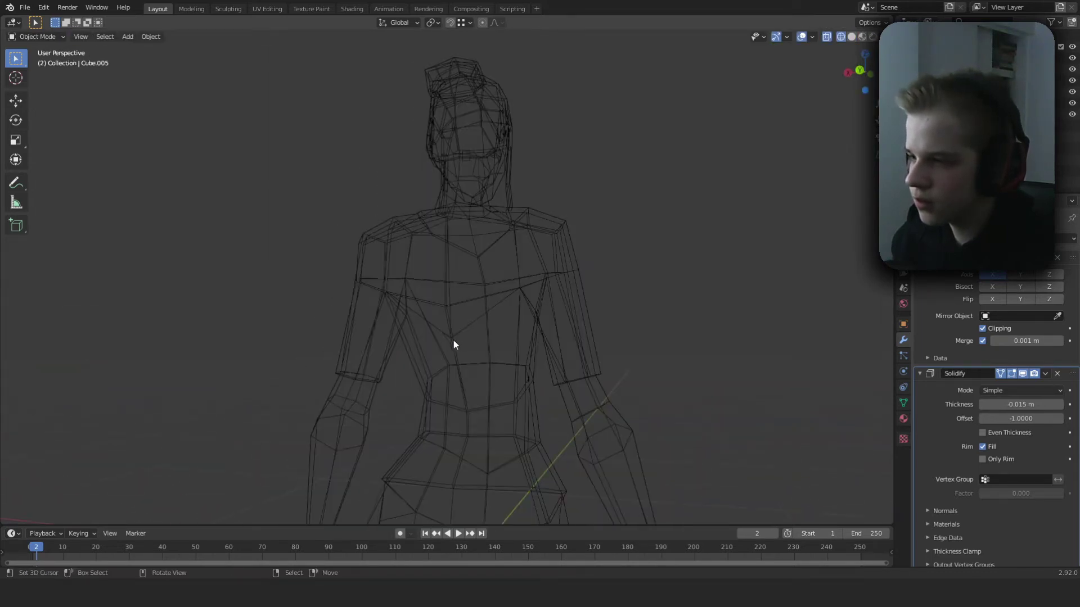
click(455, 344)
key(Tab)
key(Tab)
click(470, 328)
key(Tab)
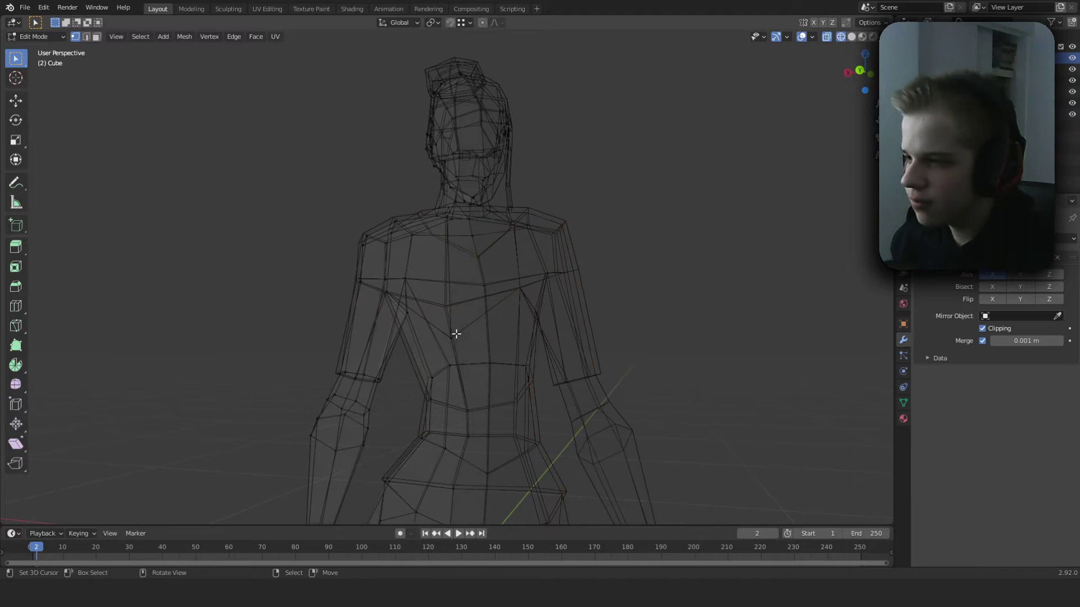
click(457, 333)
key(shift+z)
mouse_move(549, 330)
middle_down()
mouse_move(507, 350)
mouse_move(559, 342)
mouse_move(515, 339)
mouse_move(568, 297)
mouse_move(505, 353)
middle_up()
key(g)
key(z)
click(408, 325)
key(shift+z)
key(g)
click(471, 326)
key(shift+z)
key(Tab)
Select the shirt's hem vertices in front view and scale them to fit around the hips.
scroll(507, 349, down, 5)
scroll(515, 340, up, 3)
scroll(506, 352, up, 6)
click(485, 266)
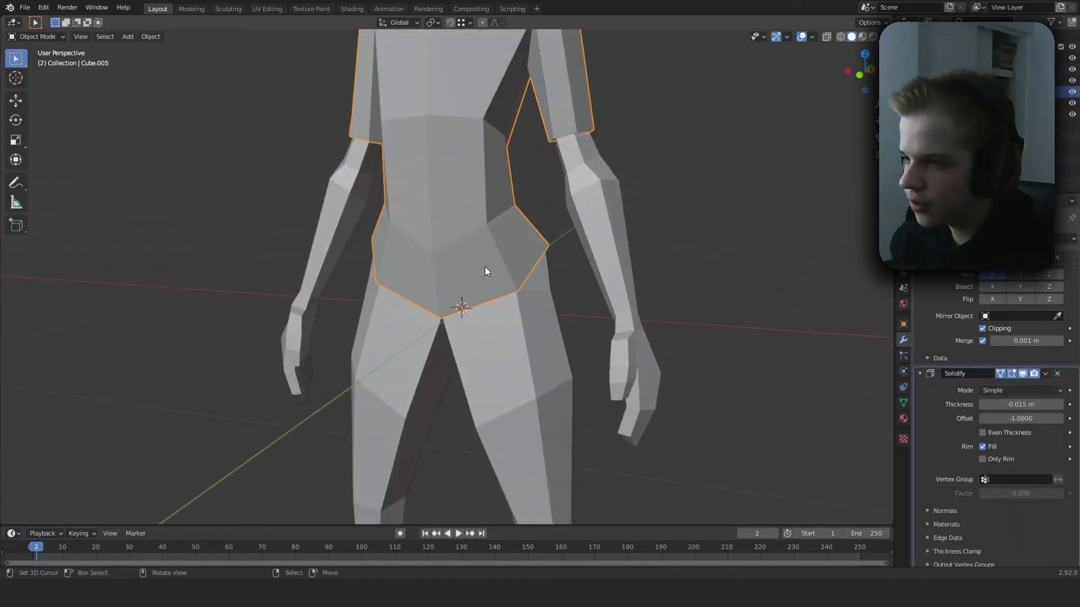
key(Tab)
key(KP_1)
scroll(522, 281, up, 3)
key(shift+z)
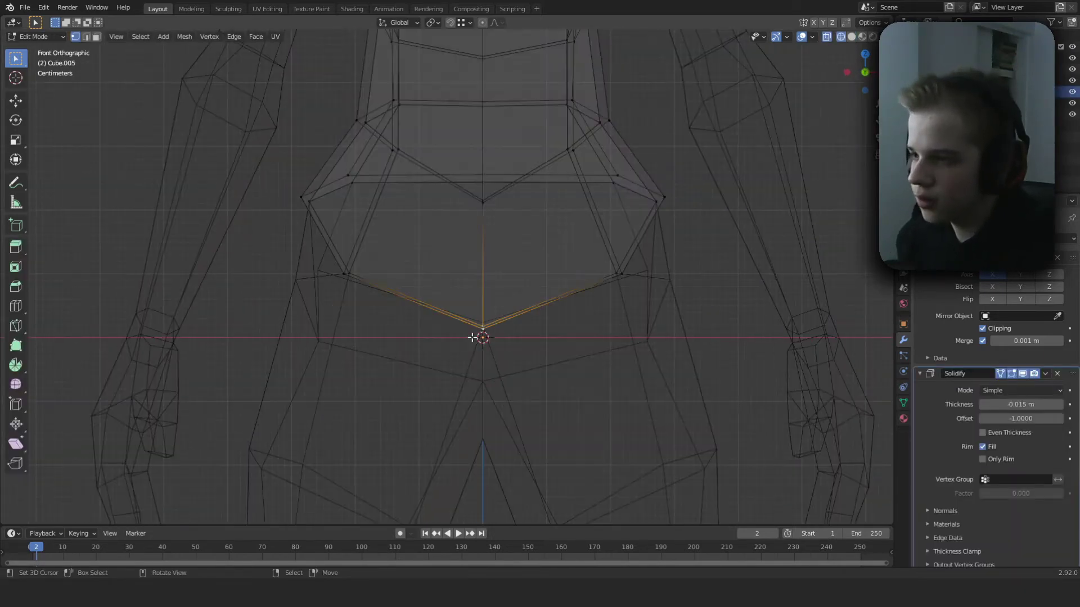
mouse_move(480, 173)
middle_down()
mouse_move(474, 229)
mouse_move(619, 243)
mouse_move(475, 218)
mouse_move(420, 285)
mouse_move(694, 280)
middle_up()
key(shift+z)
key(s)
click(568, 244)
scroll(419, 285, down, 4)
key(Tab)
scroll(483, 264, up, 4)
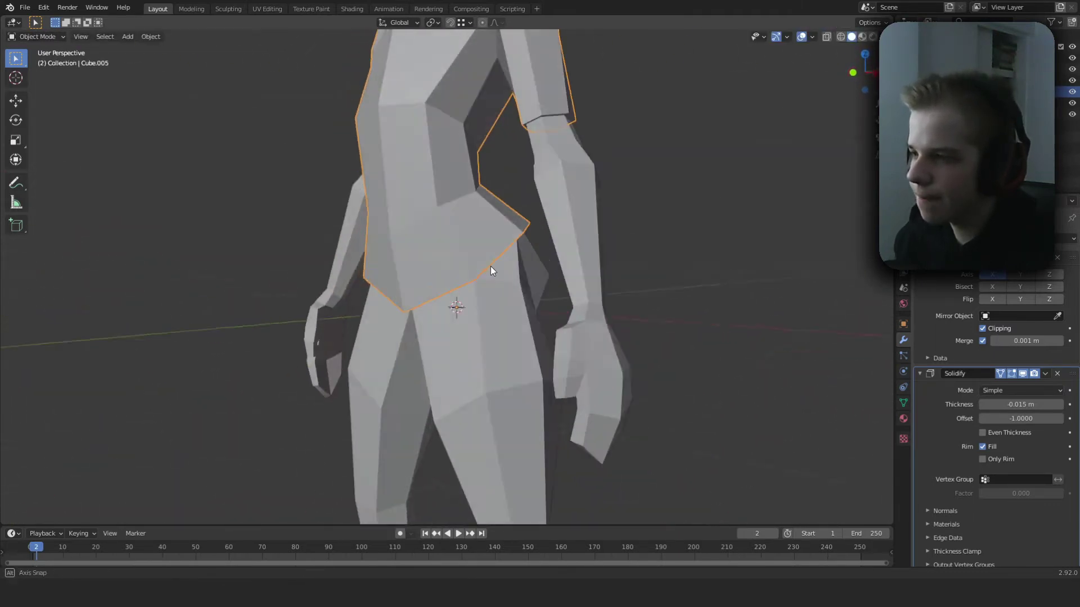
Add a Solidify modifier to the trousers mesh with a thickness of -0.016 m.
middle_drag(490, 266, 517, 273)
right_click(520, 274)
scroll(585, 301, down, 3)
middle_drag(599, 305, 563, 281)
key(shift+z)
key(shift+z)
middle_drag(507, 389, 720, 308)
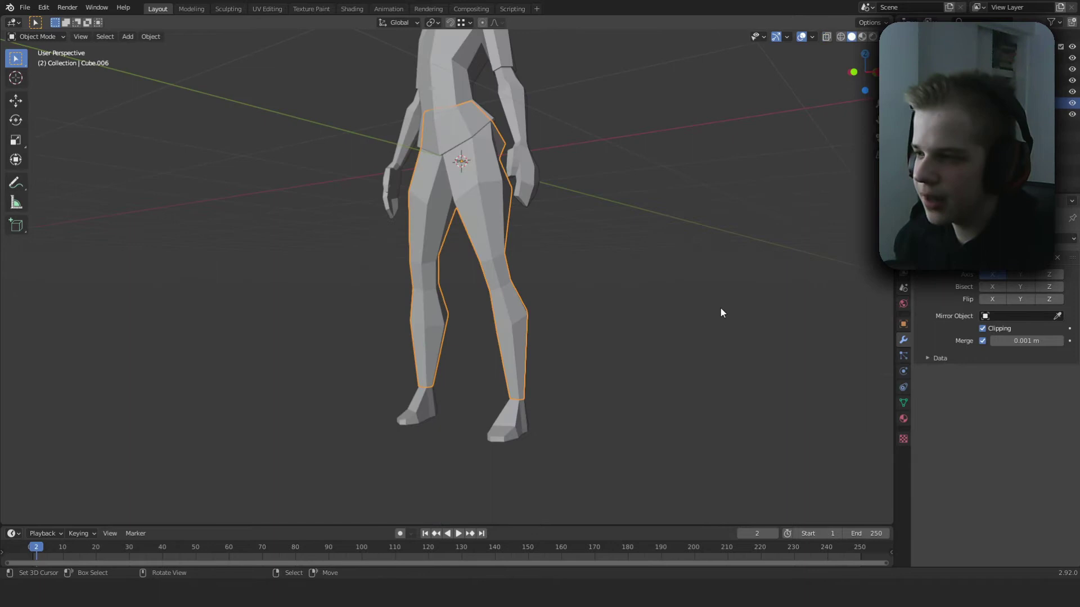
click(982, 239)
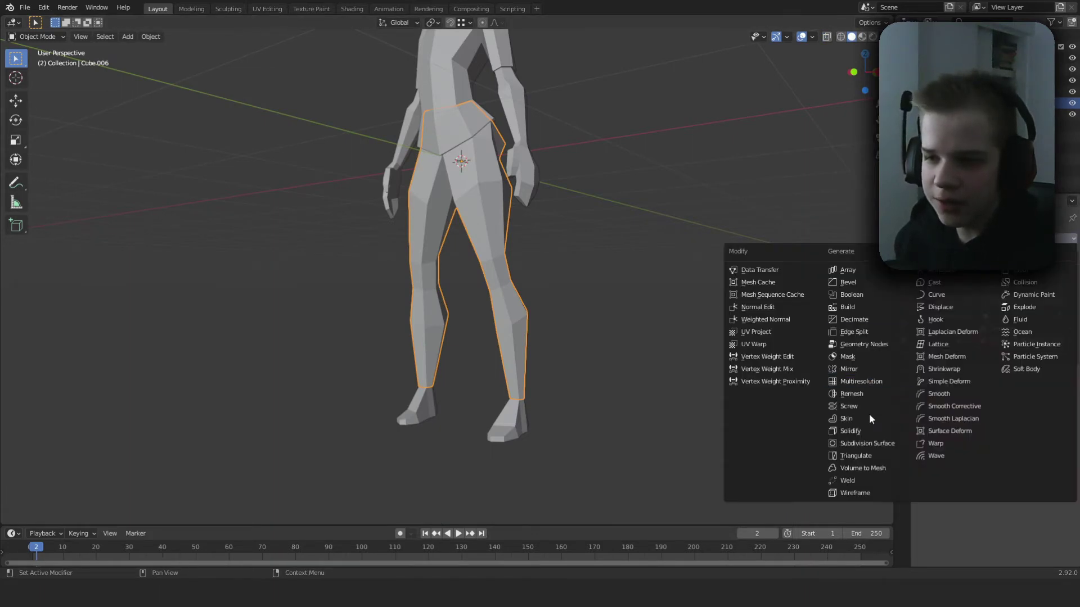
click(868, 431)
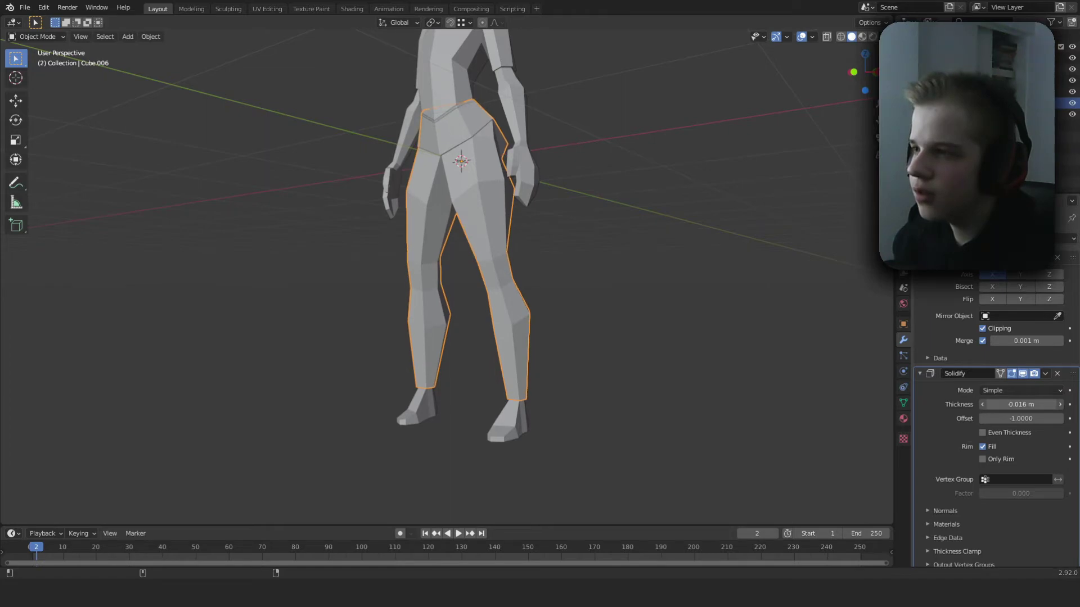
Examine how the shirt and trousers meshes overlap around the waist in wireframe and solid shading.
shift+middle_drag(508, 245, 524, 291)
key(z)
click(434, 292)
middle_drag(434, 293, 499, 283)
scroll(498, 283, up, 2)
key(z)
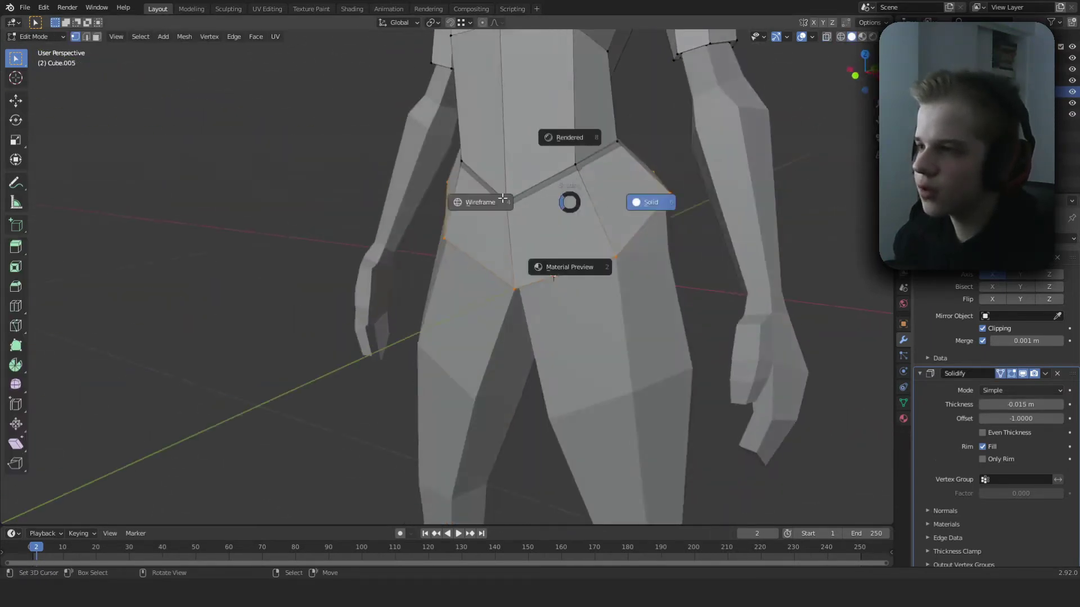
click(482, 201)
key(a)
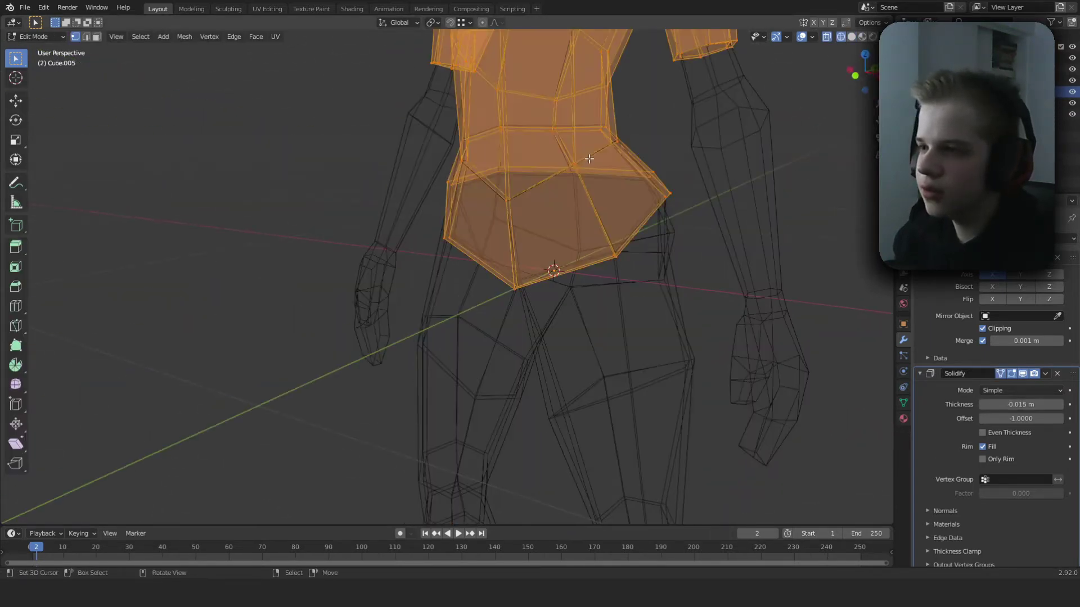
key(a)
key(Tab)
right_click(665, 256)
key(Tab)
key(z)
click(722, 249)
key(z)
click(635, 237)
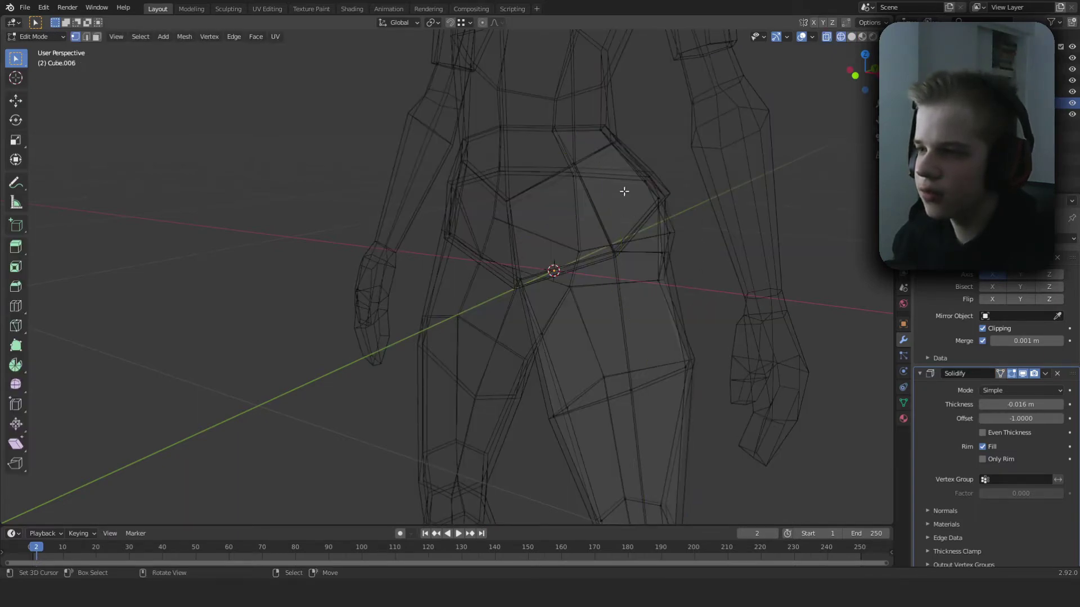
key(Tab)
key(shift+z)
Hide the shirt mesh to expose the top of the trousers.
click(639, 176)
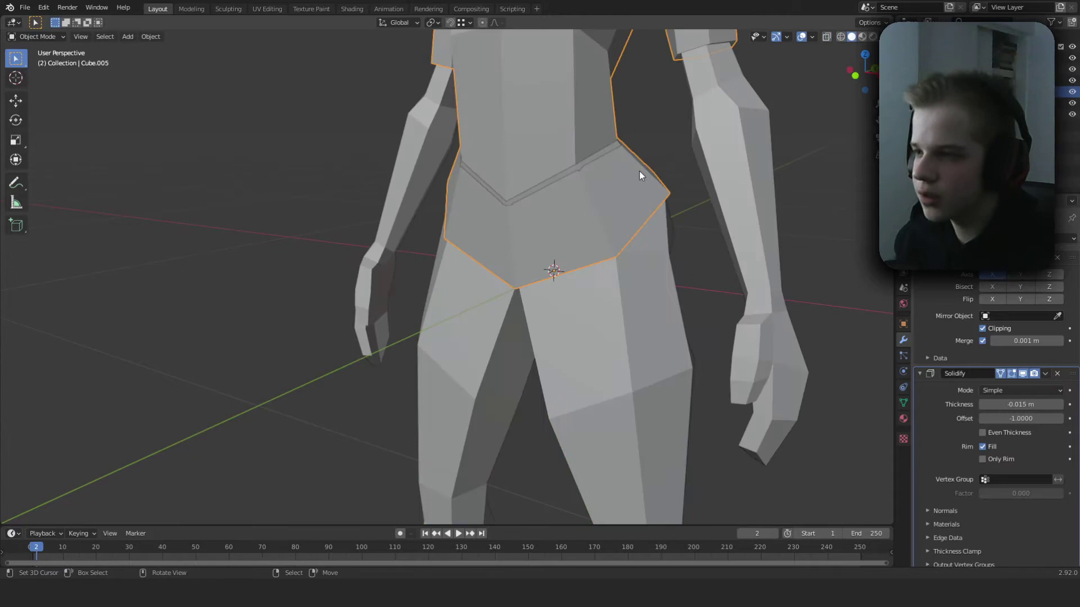
key(h)
right_click(640, 174)
key(Tab)
mouse_move(639, 172)
middle_down()
mouse_move(601, 241)
mouse_move(383, 244)
middle_up()
key(Tab)
Display the trousers' Solidify result on the edit cage and open the mesh for editing.
right_click(556, 239)
key(Tab)
scroll(383, 244, up, 3)
key(Tab)
key(shift+z)
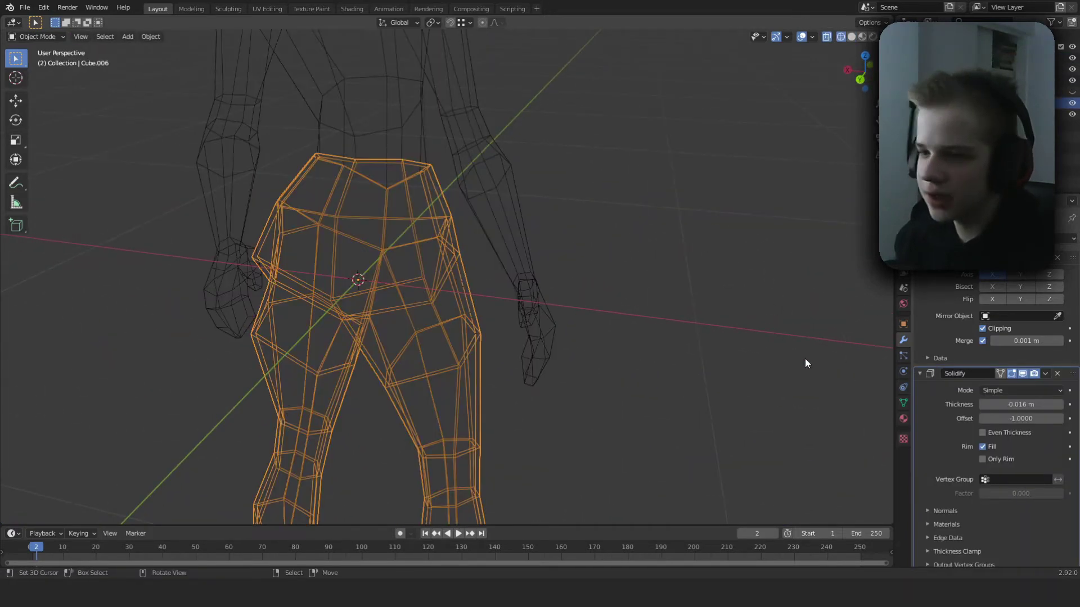
click(998, 375)
key(Tab)
key(shift+z)
Add a loop cut around the trousers' hips below the waistline and raise its front-centre vertex.
mouse_move(448, 280)
middle_down()
mouse_move(499, 260)
mouse_move(516, 269)
mouse_move(563, 242)
mouse_move(495, 214)
mouse_move(479, 216)
mouse_move(574, 263)
middle_up()
scroll(517, 269, up, 2)
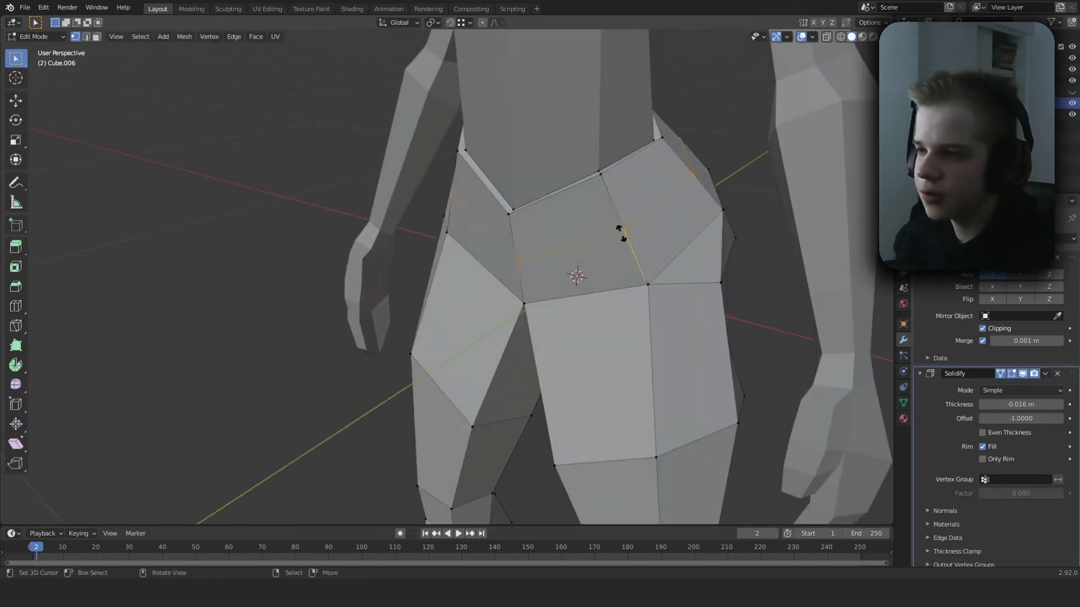
scroll(629, 171, down, 5)
scroll(518, 265, up, 5)
mouse_move(518, 265)
middle_down()
mouse_move(547, 265)
mouse_move(513, 268)
middle_up()
scroll(513, 268, down, 2)
key(shift+z)
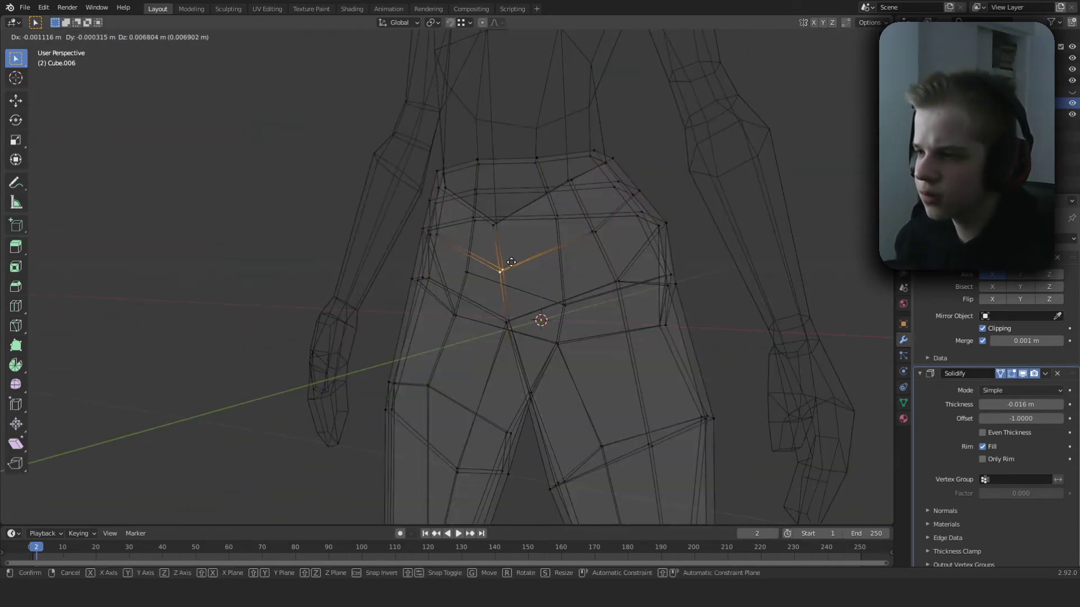
click(508, 249)
Delete the trousers' upper waist edge loop above the new cut.
key(shift+z)
mouse_move(587, 236)
middle_down()
mouse_move(401, 235)
mouse_move(488, 234)
mouse_move(645, 211)
mouse_move(641, 204)
mouse_move(599, 213)
mouse_move(593, 249)
mouse_move(454, 240)
mouse_move(569, 266)
mouse_move(514, 272)
mouse_move(548, 272)
middle_up()
alt+right_click(477, 223)
key(x)
click(401, 235)
key(Tab)
Unhide the shirt and check its fit over the trousers in wireframe and solid shading.
scroll(569, 266, down, 8)
key(shift+z)
scroll(573, 268, up, 5)
key(shift+z)
scroll(549, 274, up, 3)
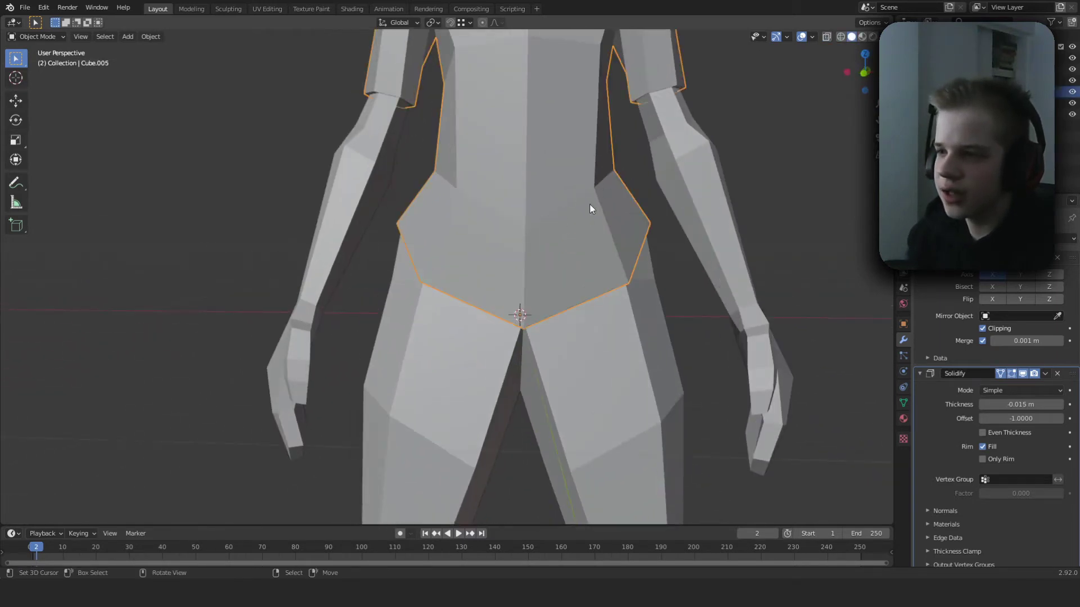
Move the shirt's front waist vertices beside the centre line to adjust the fit above the hips.
key(Tab)
scroll(589, 204, down, 1)
middle_drag(614, 207, 562, 215)
right_click(521, 216)
key(g)
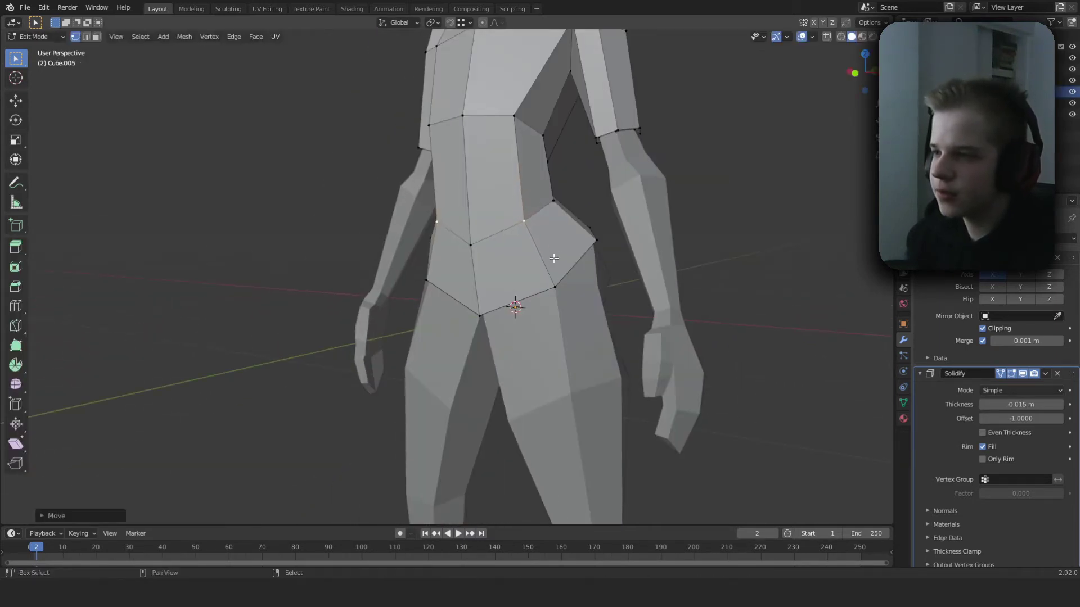
key(Tab)
scroll(554, 258, down, 5)
middle_drag(554, 259, 270, 258)
scroll(394, 259, up, 3)
middle_drag(401, 259, 509, 253)
shift+middle_drag(509, 253, 521, 183)
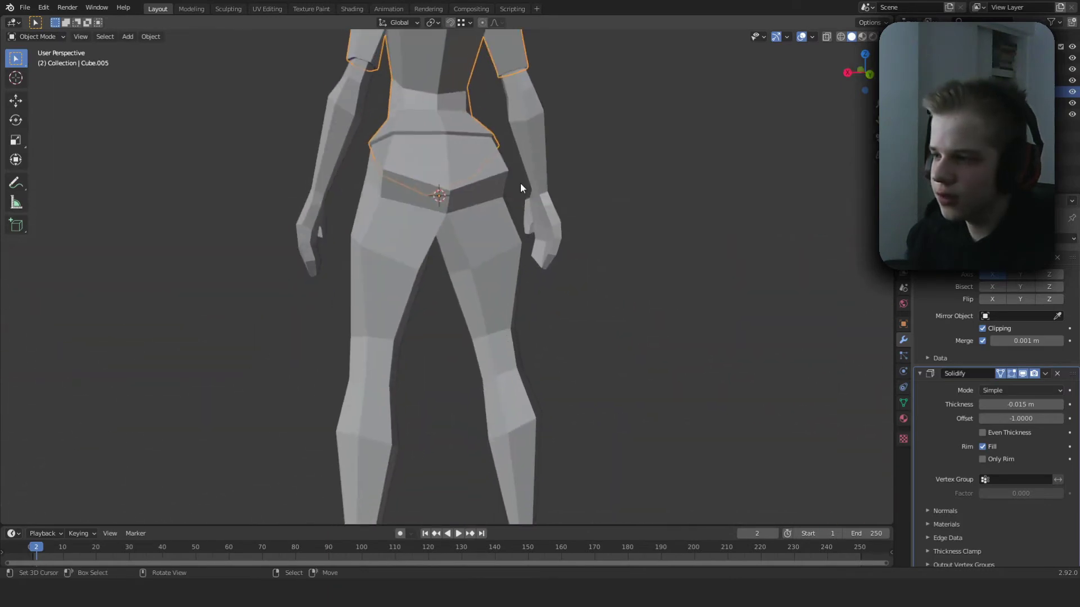
Move the trousers' rear vertices beneath the buttocks outward in side view.
key(KP_3)
key(Tab)
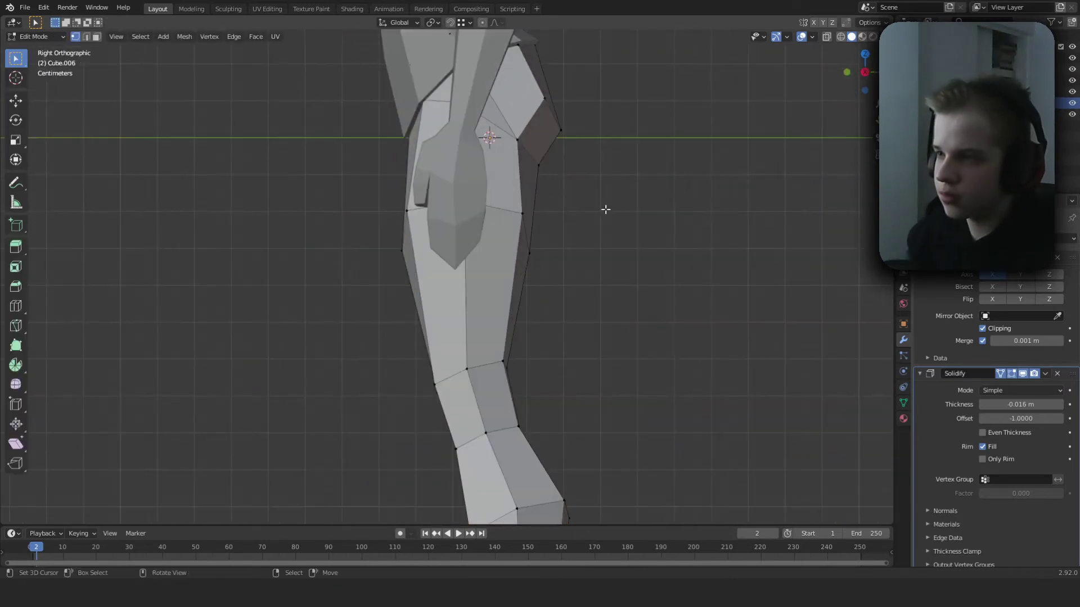
key(alt+z)
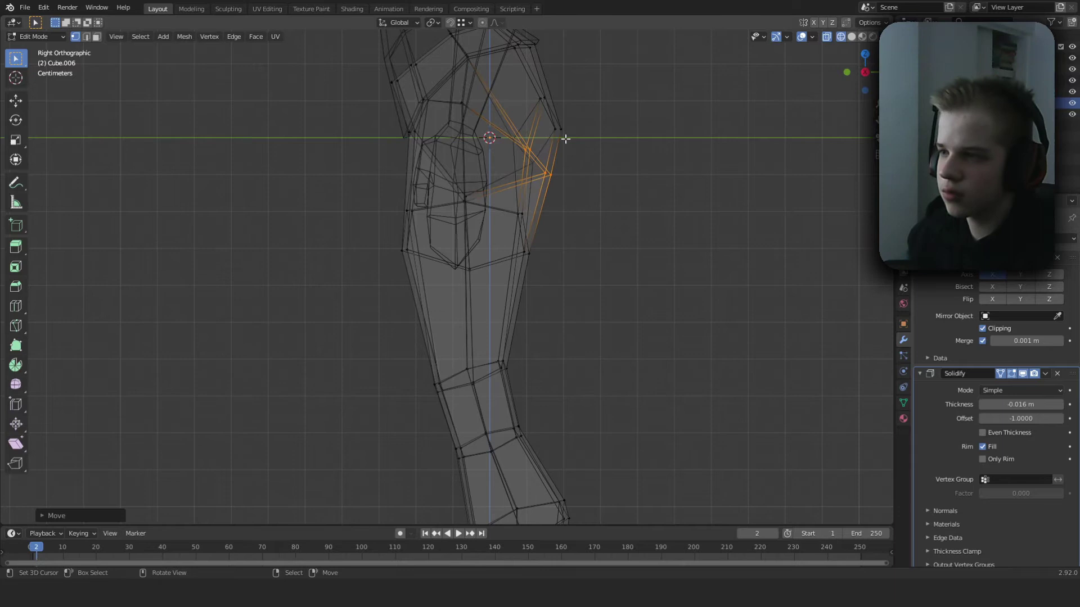
key(shift+z)
key(g)
click(604, 160)
shift+middle_drag(604, 158, 600, 249)
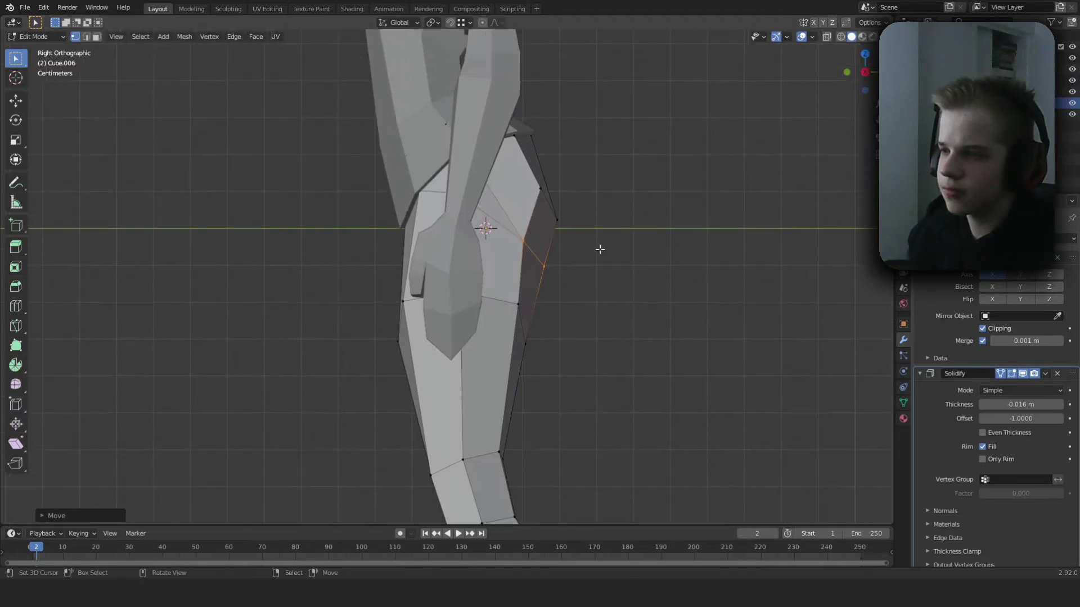
Adjust another vertex around the trousers' seat and check the fit on the whole figure.
click(599, 173)
middle_drag(599, 173, 430, 169)
click(393, 226)
key(g)
middle_drag(403, 225, 574, 279)
key(Tab)
scroll(434, 265, down, 5)
key(Tab)
scroll(438, 258, down, 3)
Move the trousers' inner-leg vertices above and at the knees toward the centre line in front view.
key(KP_1)
scroll(460, 299, up, 6)
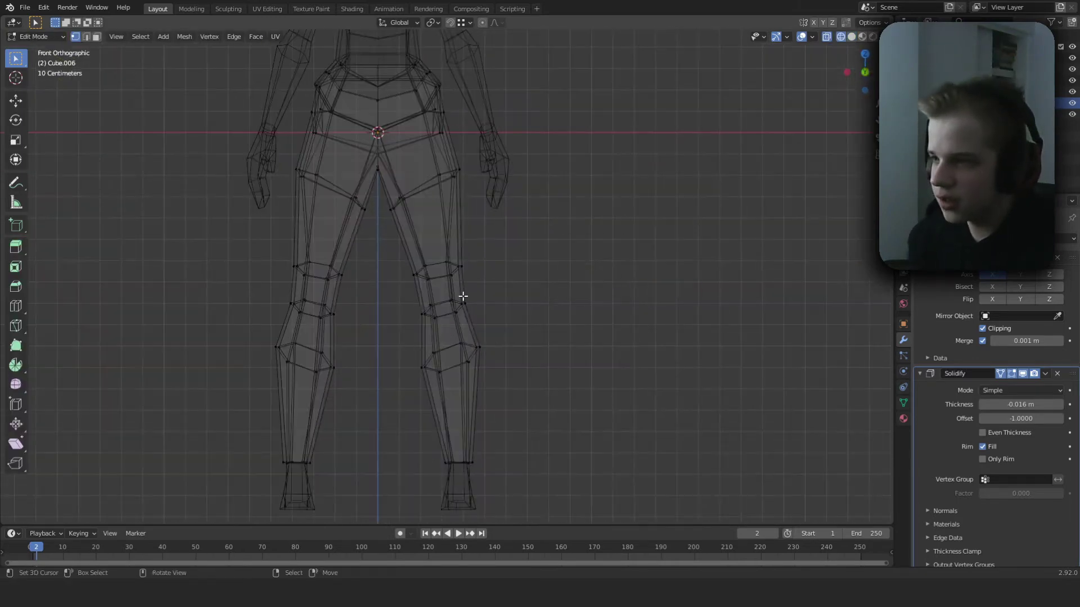
key(g)
click(427, 243)
key(alt+z)
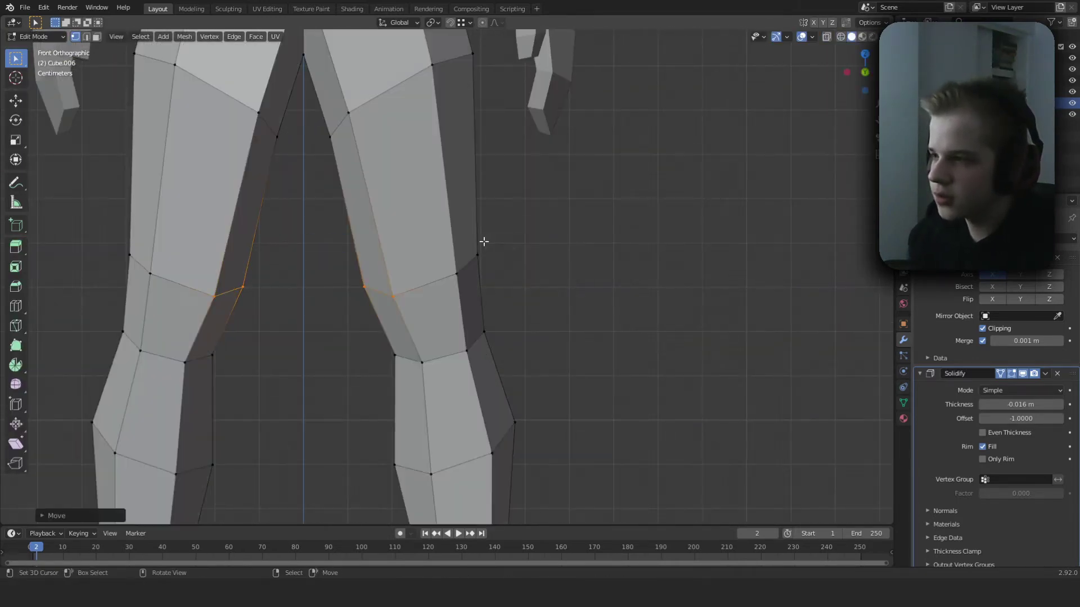
key(z)
drag(368, 389, 442, 331)
key(g)
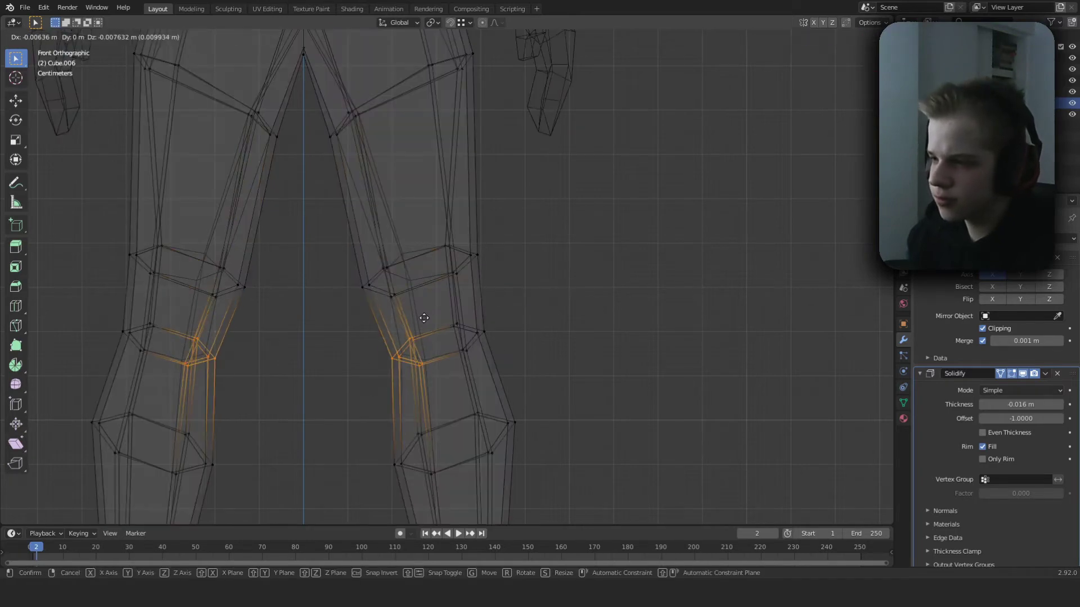
click(433, 339)
Add a loop cut around the trousers' lower legs and move it down close to the ankle hems.
key(z)
shift+middle_drag(555, 425, 553, 284)
key(z)
scroll(461, 348, down, 3)
shift+middle_drag(441, 385, 439, 323)
key(z)
scroll(500, 338, up, 5)
key(ctrl+r)
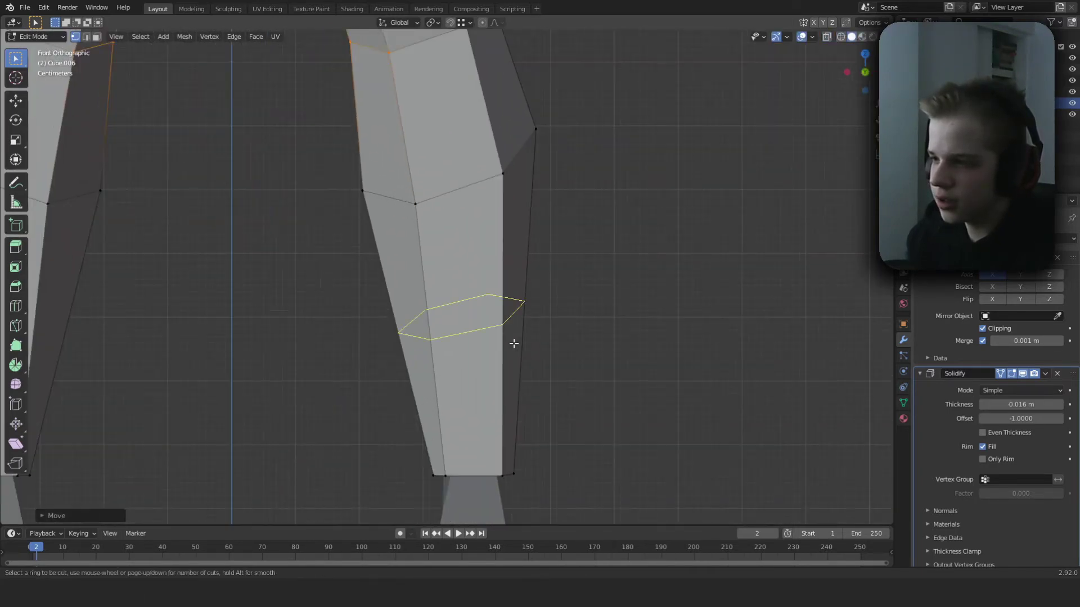
key(g)
click(588, 406)
Scale up the new loop above the trousers' hems and rotate it slightly to widen the lower legs.
key(s)
click(617, 403)
key(r)
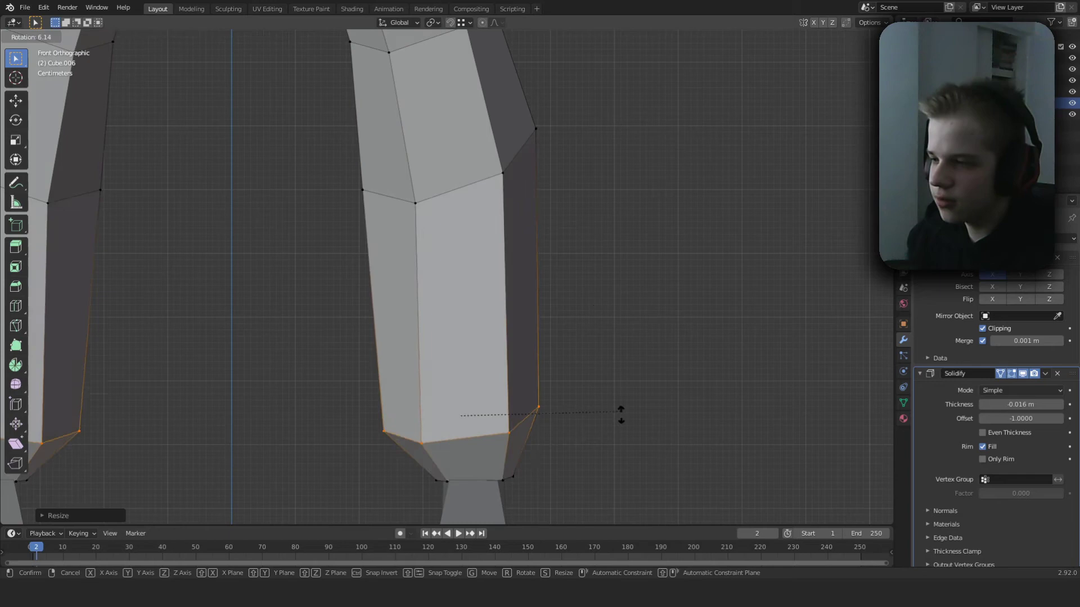
click(616, 442)
scroll(605, 369, down, 6)
key(Tab)
scroll(591, 332, down, 4)
middle_drag(591, 332, 369, 327)
scroll(409, 329, up, 3)
key(alt+a)
key(Tab)
Pull the trousers' back-of-thigh vertices above the knees rearward in side view.
key(KP_3)
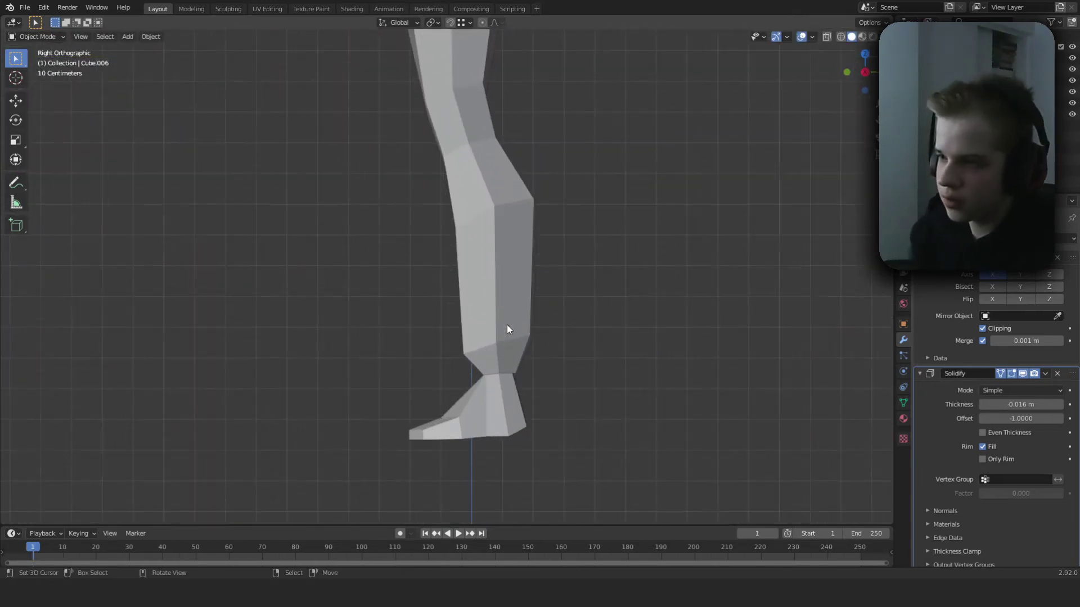
key(z)
click(425, 304)
shift+middle_drag(550, 146, 508, 336)
drag(459, 264, 483, 241)
key(g)
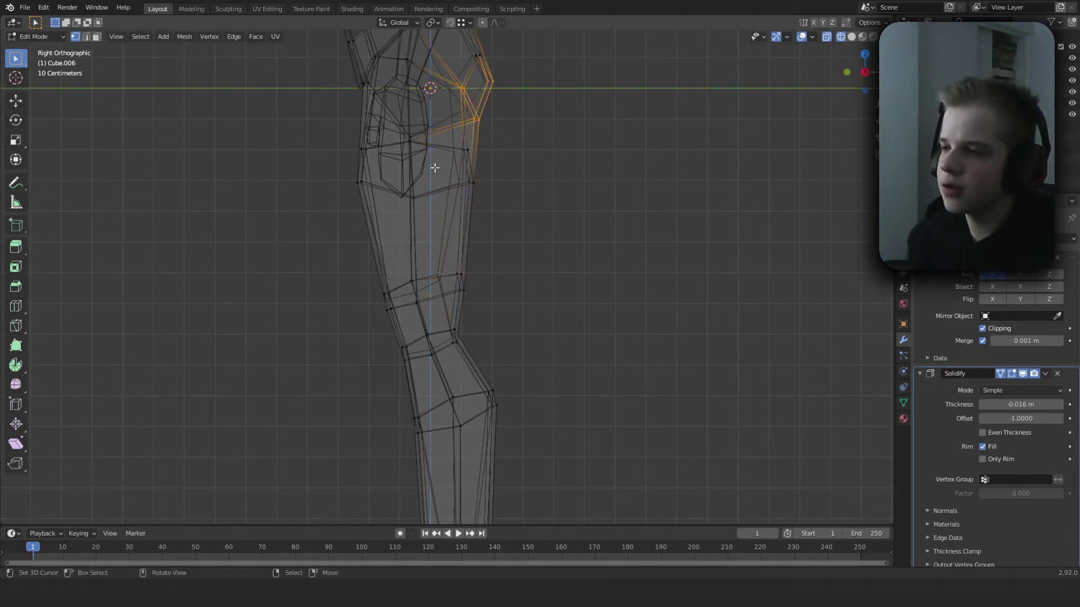
click(583, 307)
key(Tab)
scroll(532, 348, down, 4)
scroll(474, 342, up, 3)
scroll(478, 342, down, 3)
scroll(431, 340, up, 3)
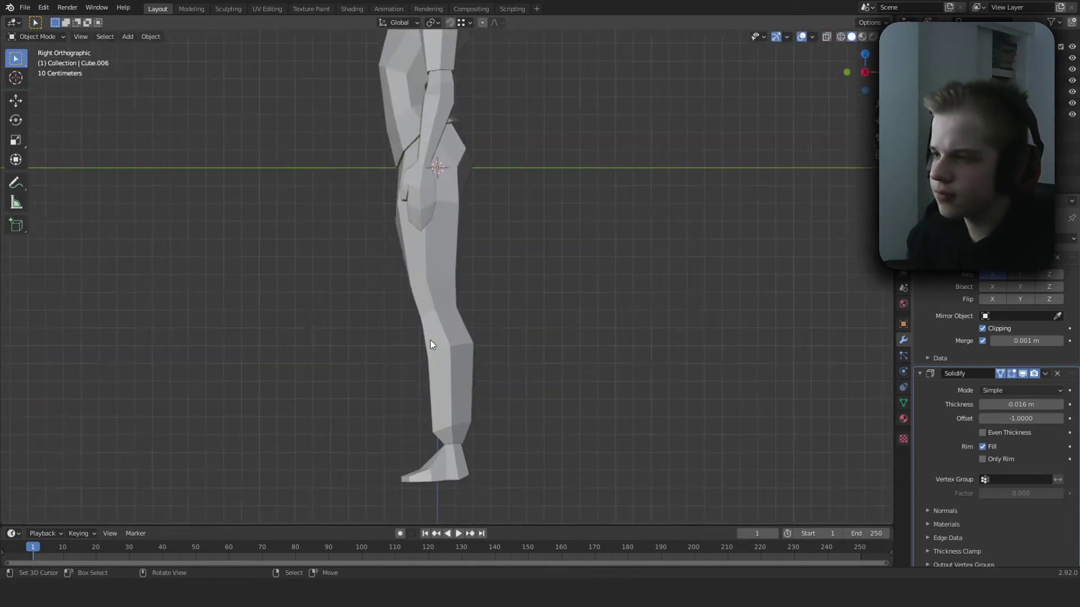
Move the trousers' front vertices just above the knees forward in side view.
key(Tab)
scroll(430, 340, up, 1)
key(alt+z)
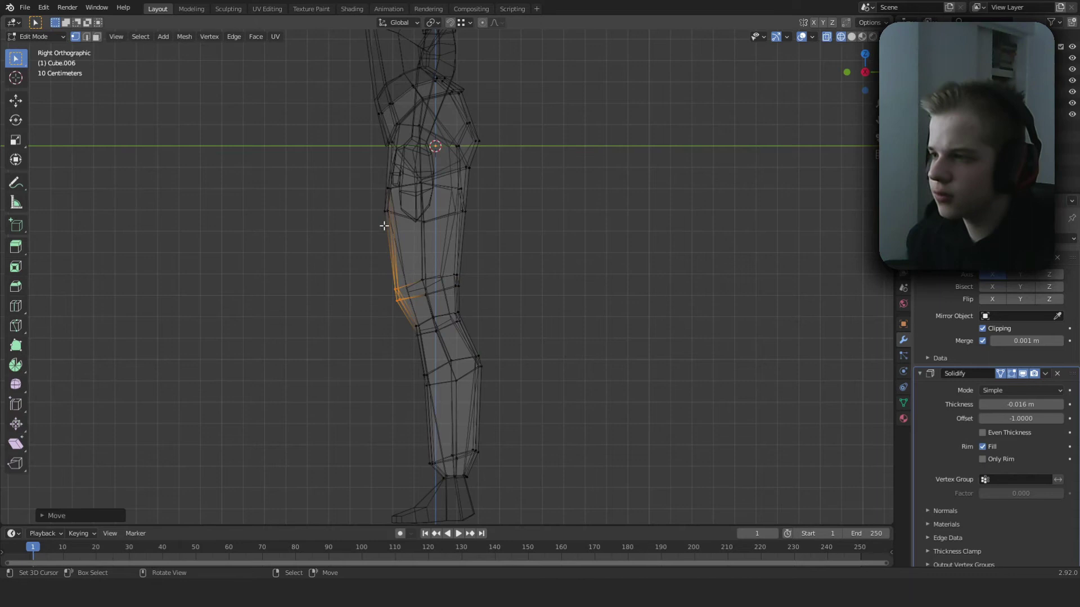
key(alt+z)
key(alt+z)
drag(404, 349, 423, 317)
key(z)
key(Tab)
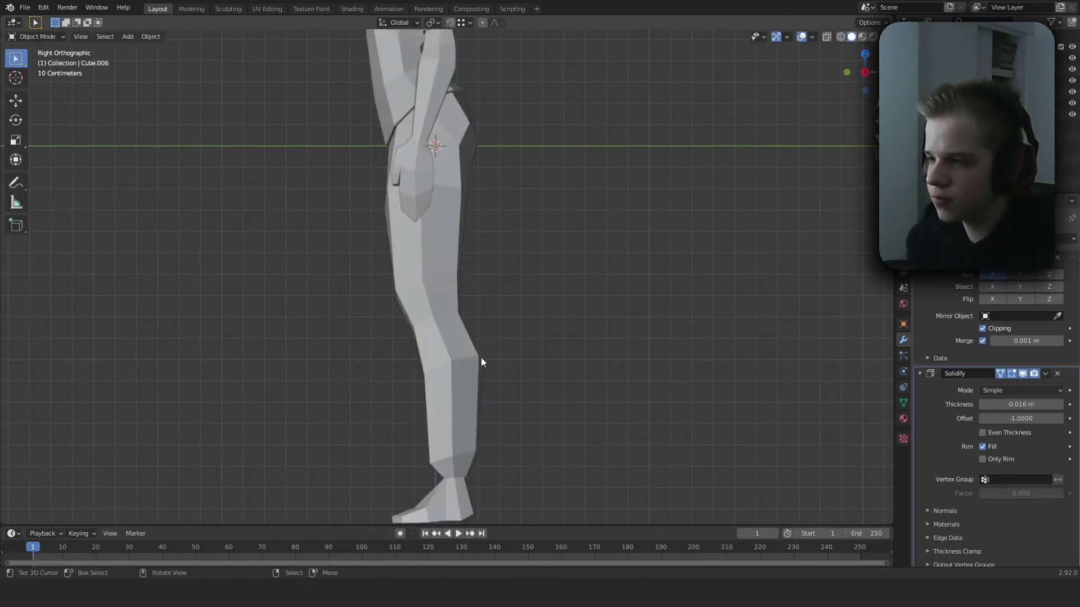
Check the whole outfit from several angles and open the shirt's mesh for editing in wireframe.
scroll(481, 358, down, 4)
middle_drag(481, 358, 579, 312)
scroll(637, 354, up, 4)
scroll(437, 349, down, 4)
scroll(579, 315, up, 1)
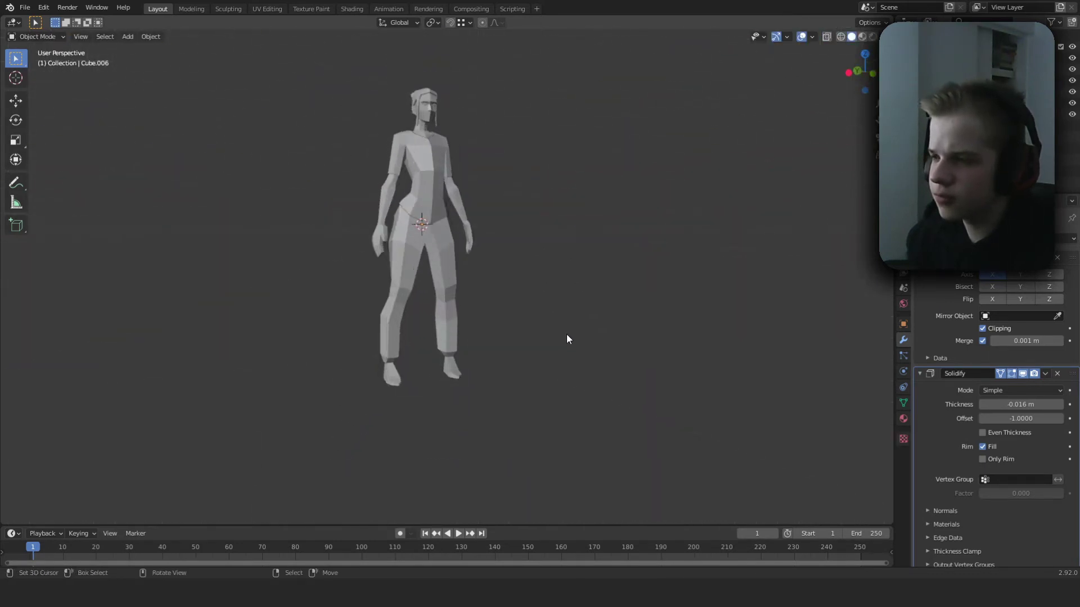
key(KP_1)
click(424, 197)
scroll(424, 198, down, 1)
scroll(548, 232, down, 3)
middle_drag(549, 232, 490, 324)
scroll(501, 256, up, 4)
scroll(484, 315, up, 4)
key(Tab)
scroll(451, 261, up, 5)
key(z)
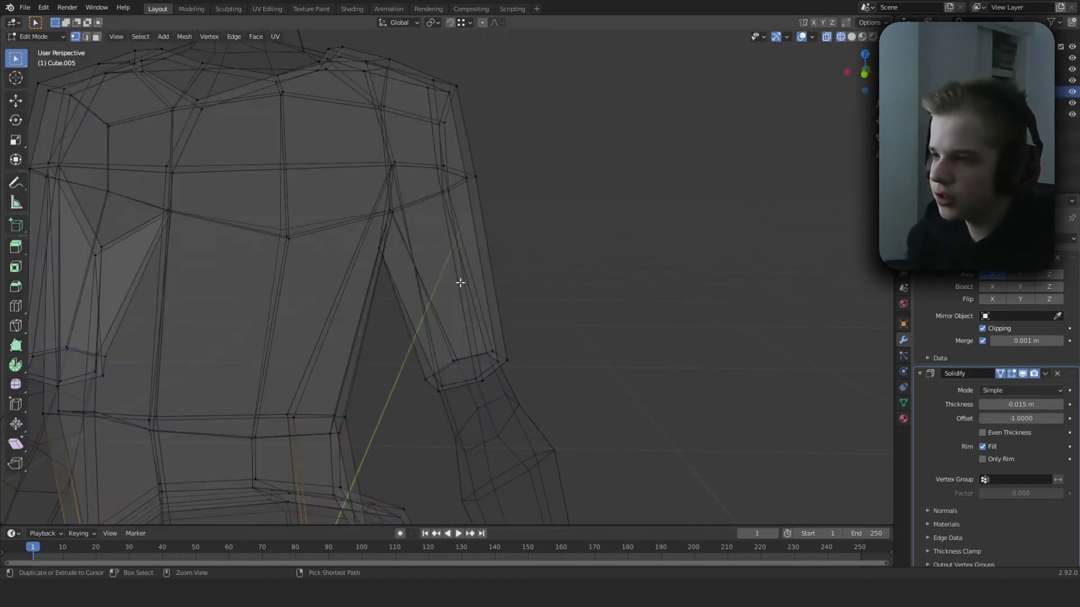
Try to add a loop cut around the middle of the shirt's sleeves.
key(ctrl+r)
click(469, 286)
click(471, 286)
key(z)
scroll(678, 303, down, 7)
key(ctrl+z)
shift+middle_drag(459, 206, 448, 164)
scroll(449, 165, up, 1)
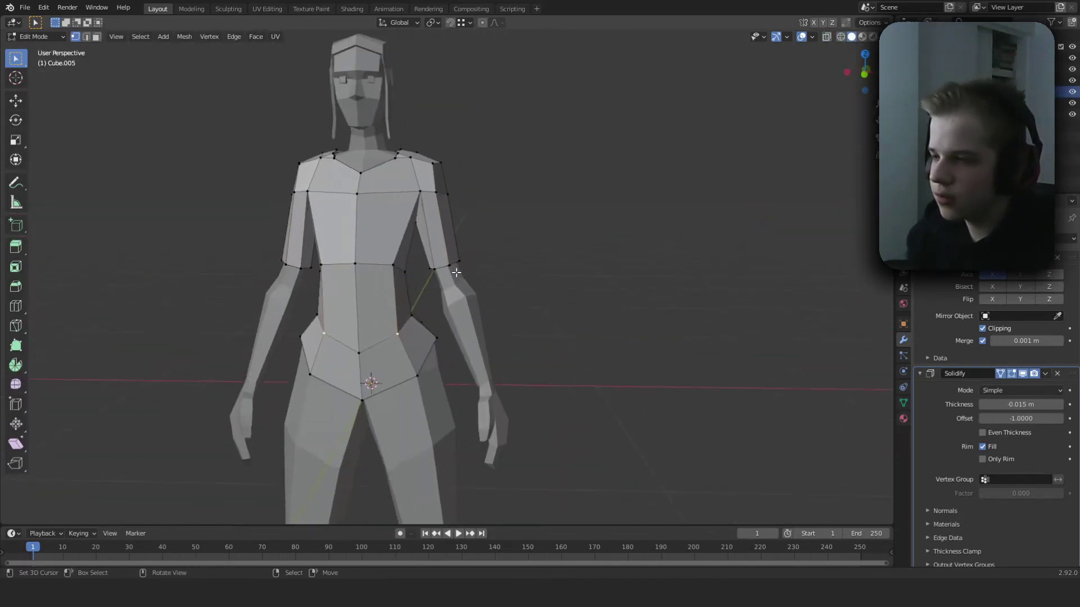
Add a loop cut around the shirt's sleeves just below the armpits.
key(z)
scroll(448, 163, up, 5)
scroll(448, 191, down, 6)
shift+middle_drag(448, 212, 457, 270)
scroll(458, 273, up, 4)
key(alt+a)
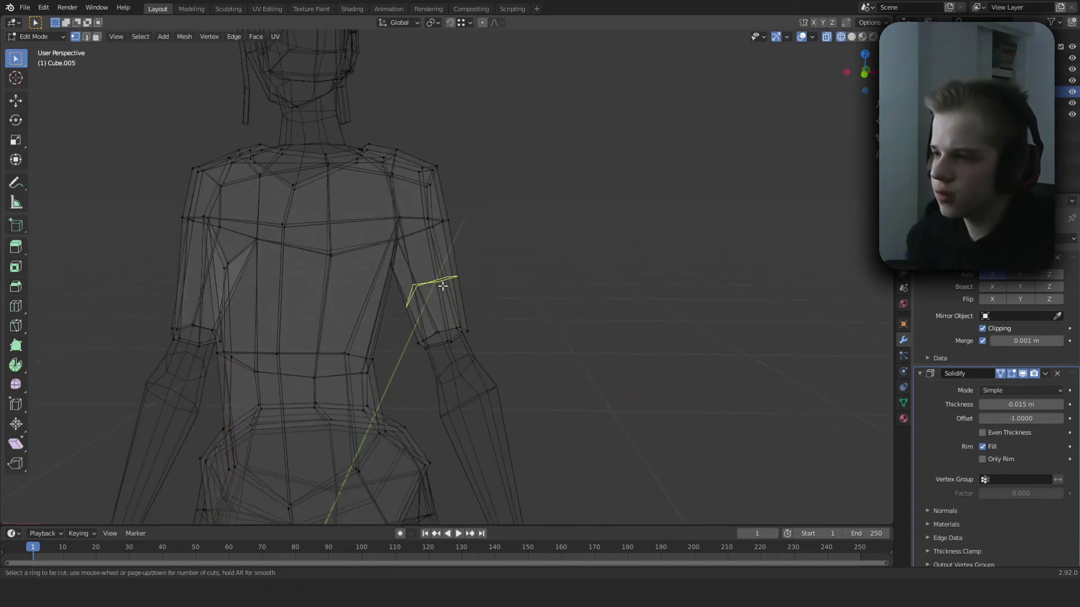
click(440, 259)
key(alt+z)
Delete the vertices of the sleeves' lower hem loop to shorten the sleeves to the new cut.
alt+right_click(441, 343)
scroll(441, 342, down, 2)
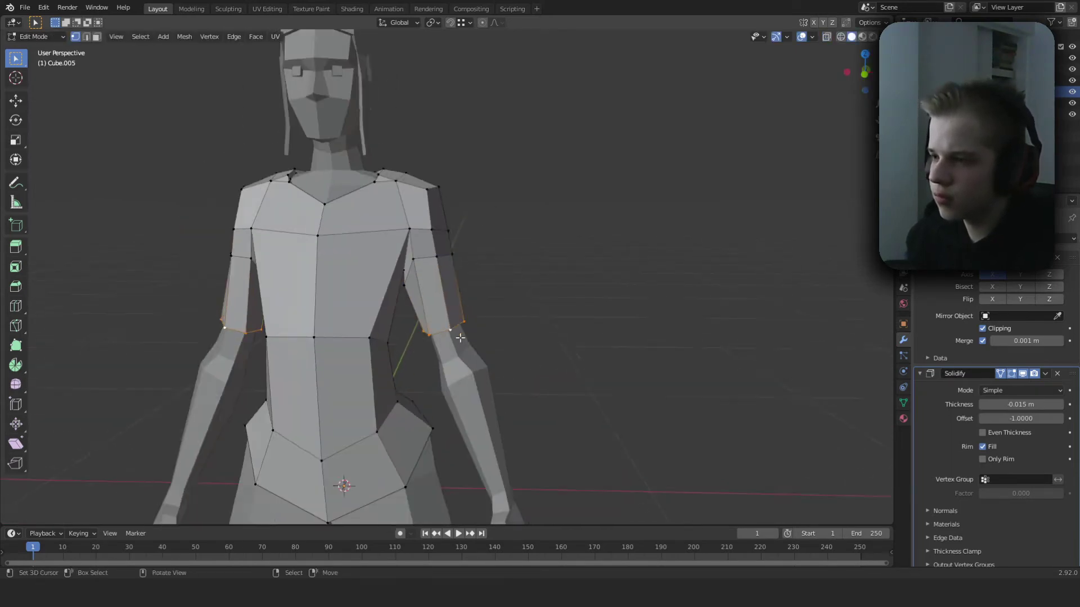
middle_drag(445, 338, 465, 322)
scroll(465, 322, up, 3)
key(alt+z)
key(x)
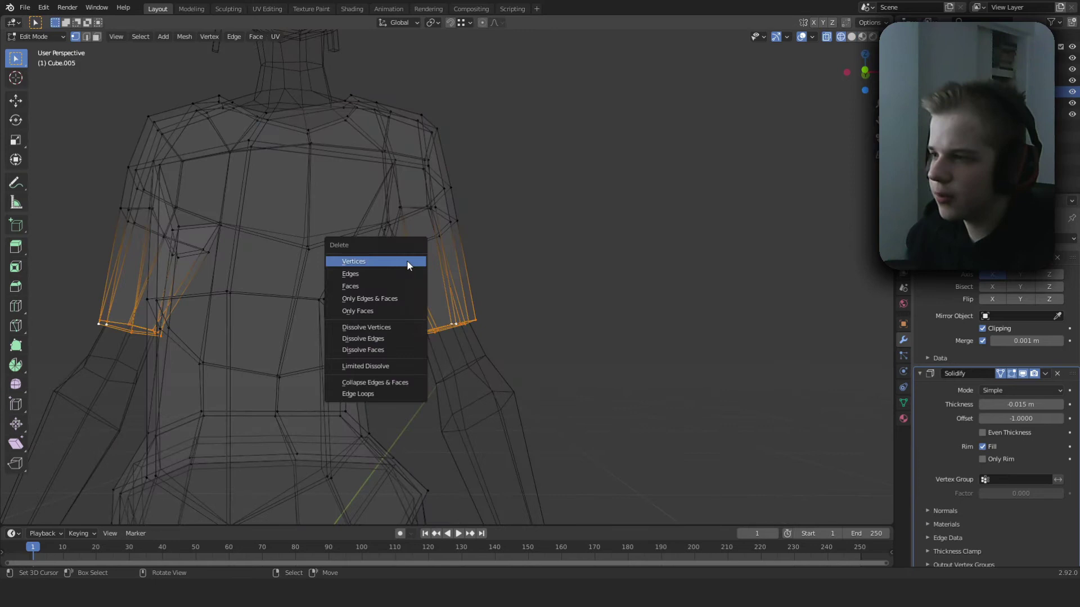
click(408, 261)
Slide the underarm and back vertices of the shortened sleeve openings along their edges.
key(alt+z)
scroll(397, 246, up, 2)
key(alt+z)
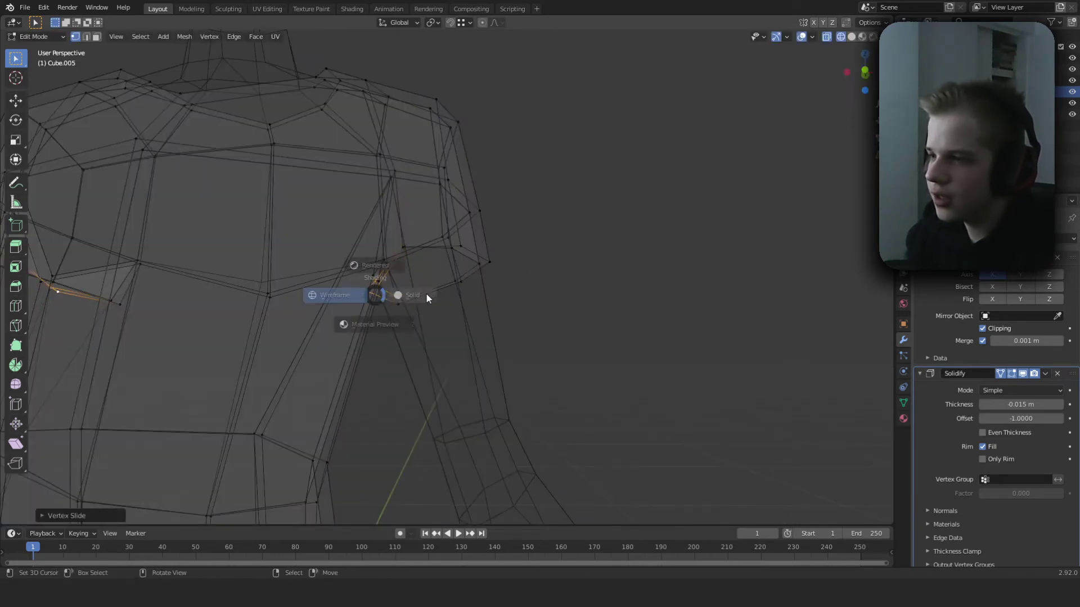
click(427, 298)
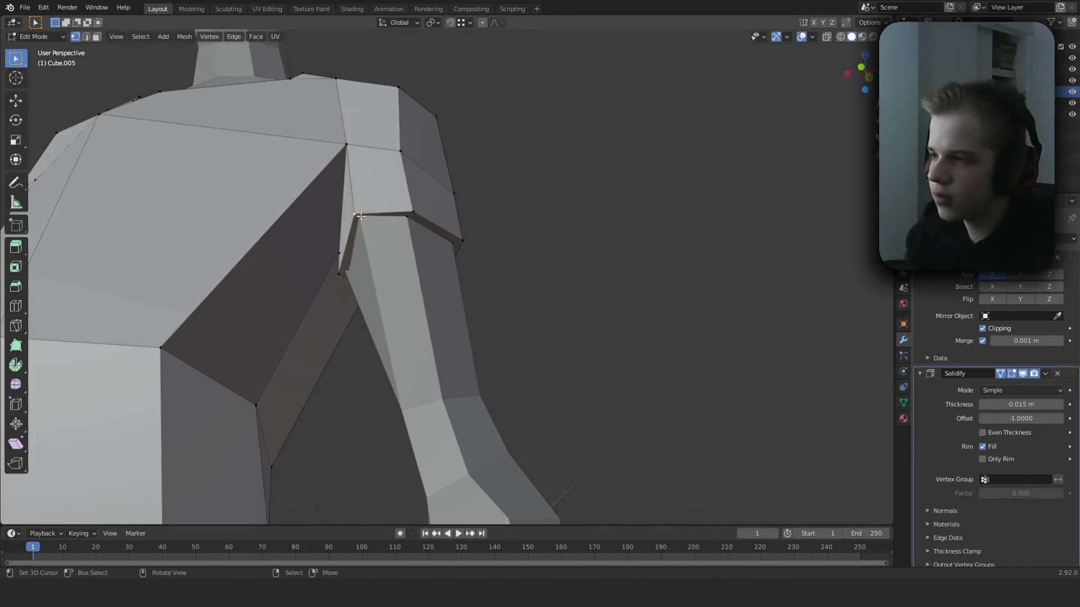
middle_drag(361, 216, 382, 263)
key(g)
key(g)
Reposition the shirt's back vertices at the armpits to refine the fit behind the sleeves.
middle_drag(444, 296, 517, 338)
key(g)
scroll(477, 216, down, 3)
scroll(517, 338, up, 2)
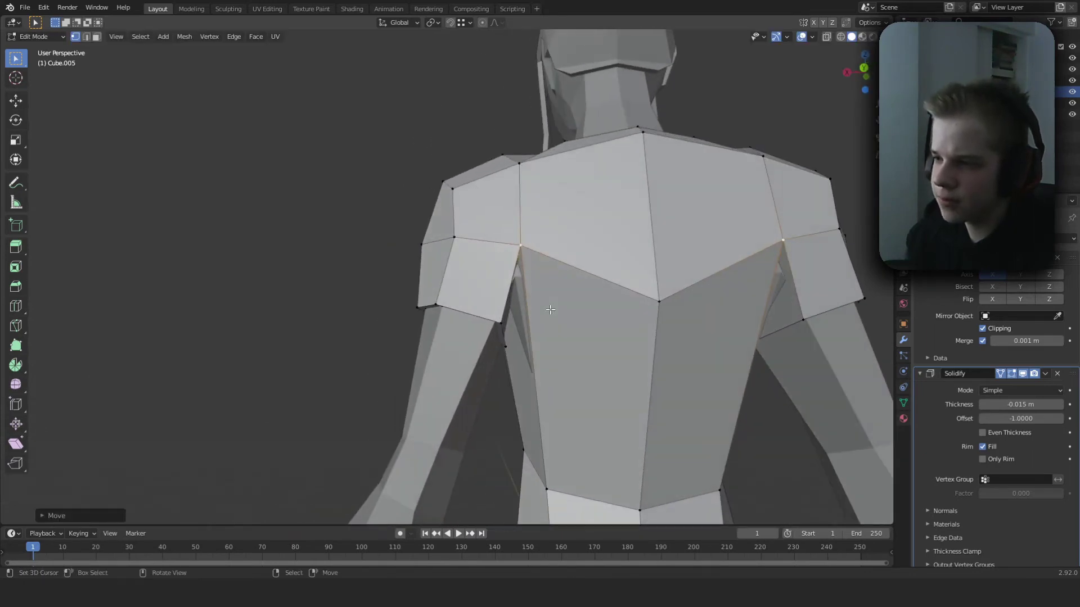
key(g)
click(553, 128)
Examine the shirt's shoulders and short sleeves from the back and side in solid and wireframe shading.
key(Tab)
scroll(528, 180, down, 3)
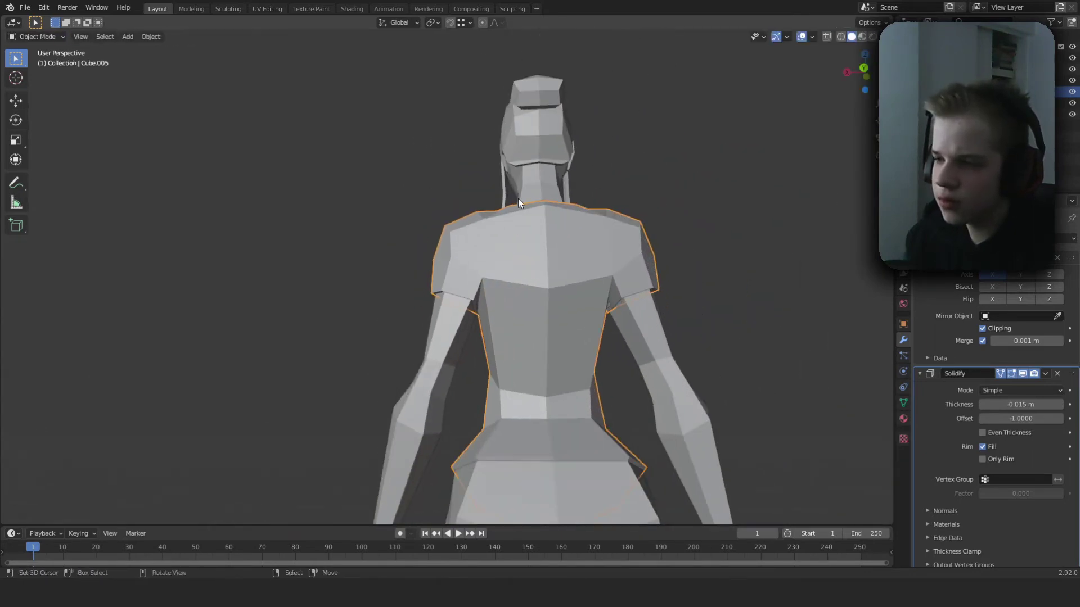
middle_drag(518, 198, 652, 227)
key(alt+a)
key(KP_3)
scroll(591, 224, up, 3)
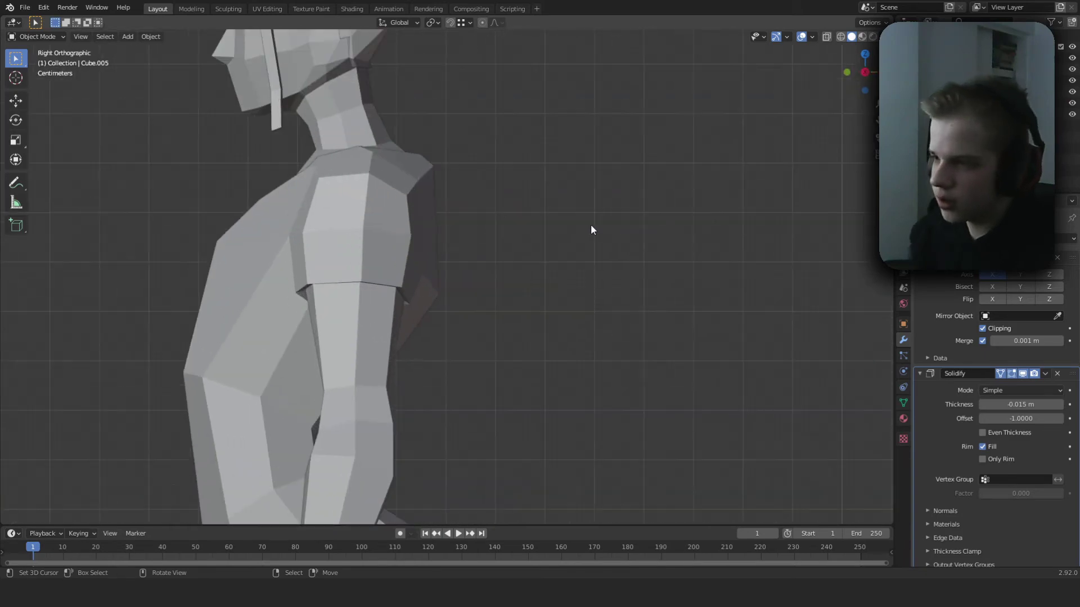
key(Tab)
key(shift+z)
middle_drag(354, 180, 367, 241)
key(alt+a)
key(alt+z)
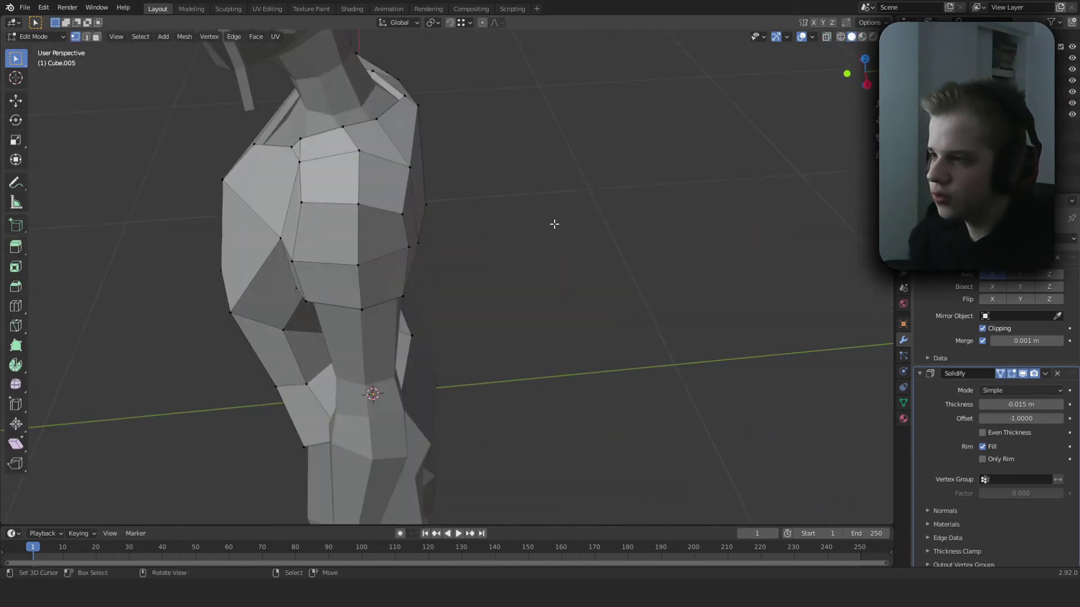
Try to move the shirt's outer shoulder vertices inward and down in front view.
key(KP_1)
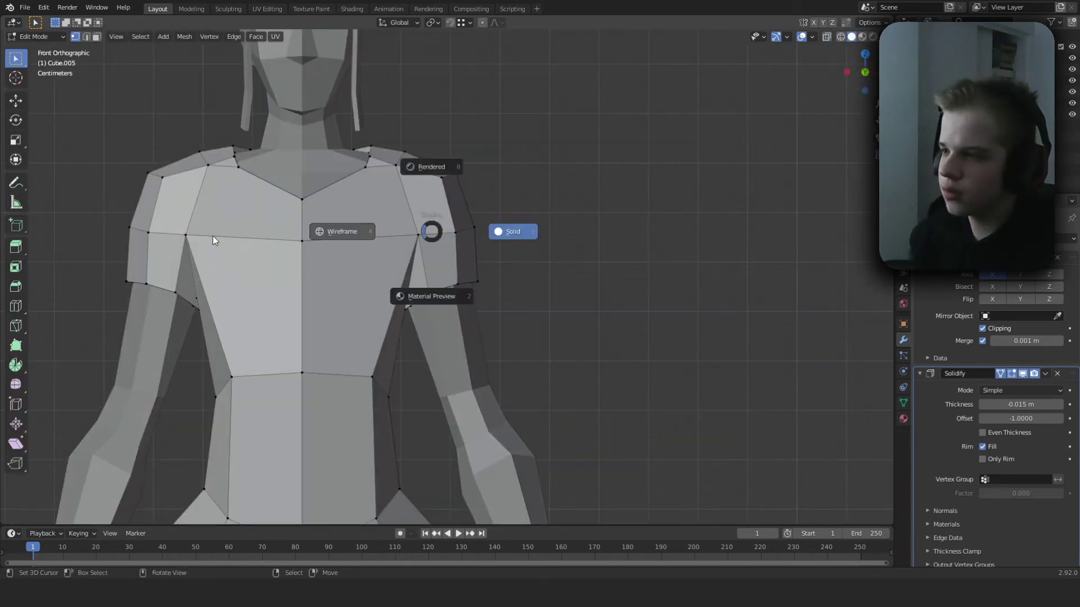
click(214, 241)
scroll(432, 303, up, 4)
click(518, 214)
key(z)
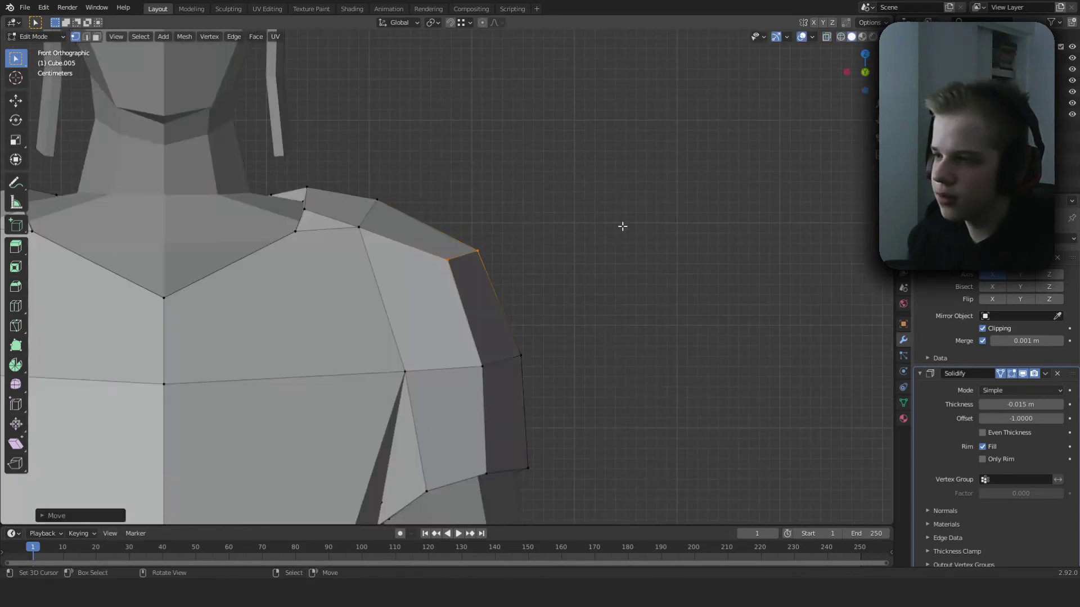
key(Tab)
key(ctrl+z)
key(ctrl+z)
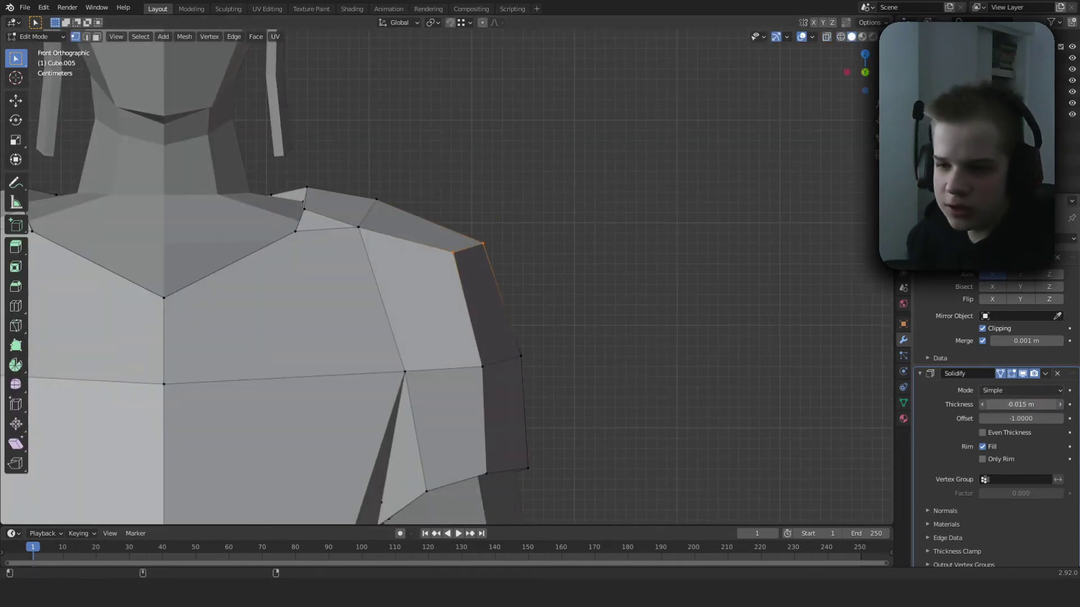
Set the shirt's Solidify thickness to -0.004 m and view the result on the body.
drag(1021, 404, 1026, 404)
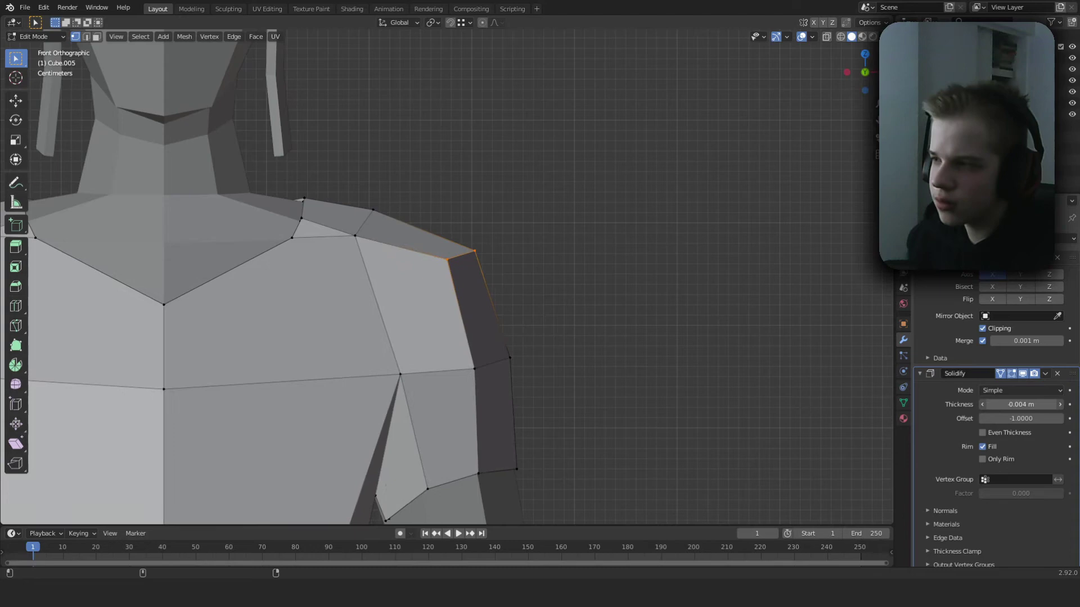
key(Tab)
mouse_move(436, 389)
middle_down()
mouse_move(518, 404)
mouse_move(401, 377)
mouse_move(449, 352)
mouse_move(521, 244)
mouse_move(446, 290)
mouse_move(451, 311)
mouse_move(546, 330)
mouse_move(528, 335)
mouse_move(340, 212)
mouse_move(431, 291)
mouse_move(484, 272)
middle_up()
Select the shirt's sleeve hem loops and scale them up slightly around the arms.
key(Tab)
key(alt+z)
right_click(473, 289)
key(shift+z)
click(568, 338)
key(Tab)
scroll(340, 212, up, 5)
key(Tab)
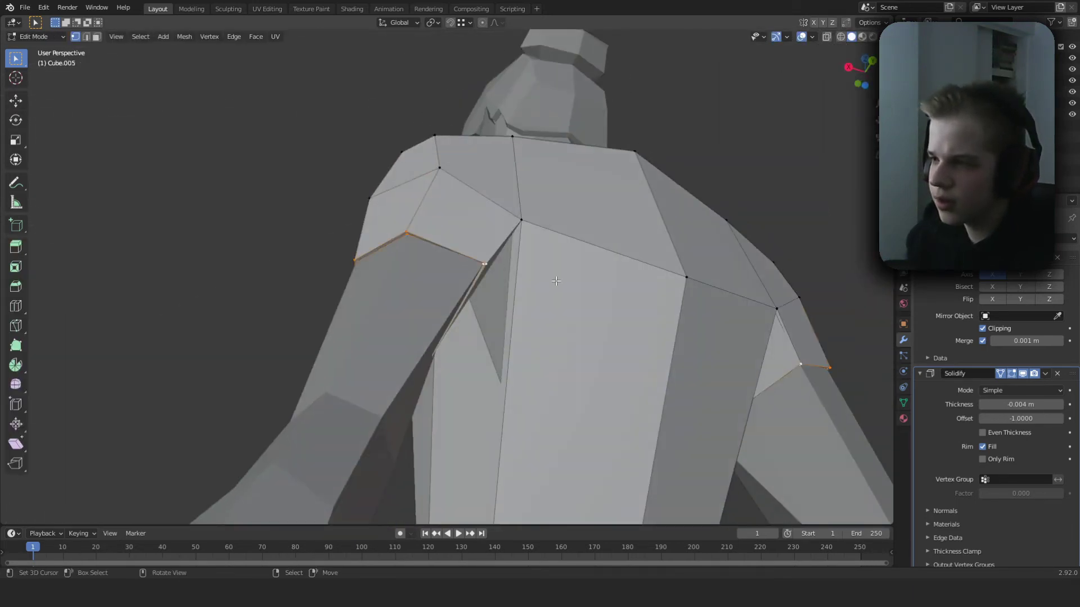
scroll(556, 281, up, 1)
key(alt+z)
key(s)
click(647, 291)
key(alt+z)
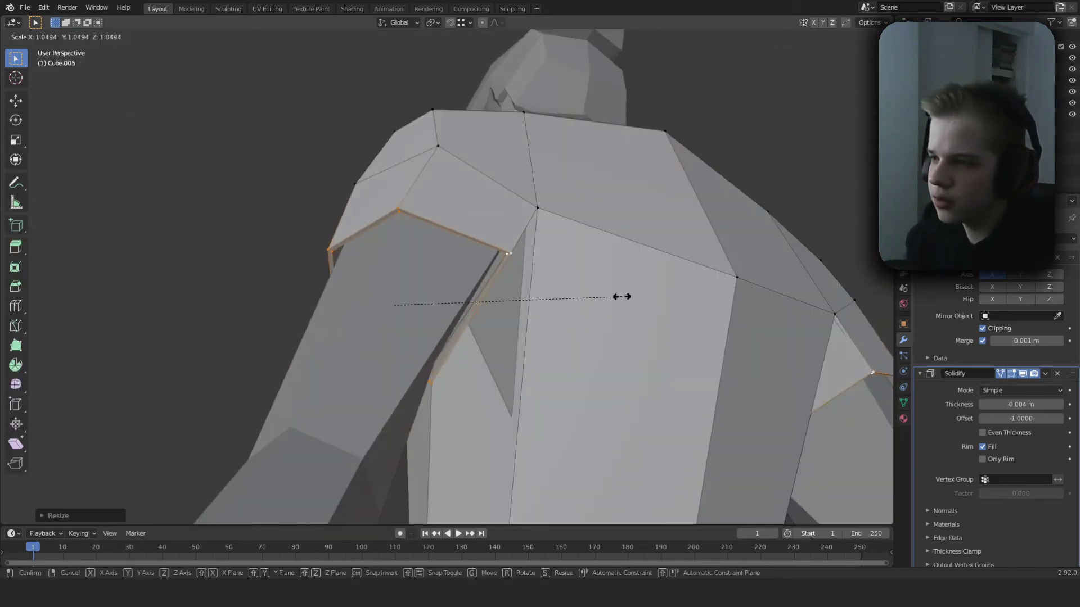
Move the shirt's vertex at the back of the armpit slightly to adjust the fit behind the arm.
middle_drag(532, 214, 478, 298)
key(g)
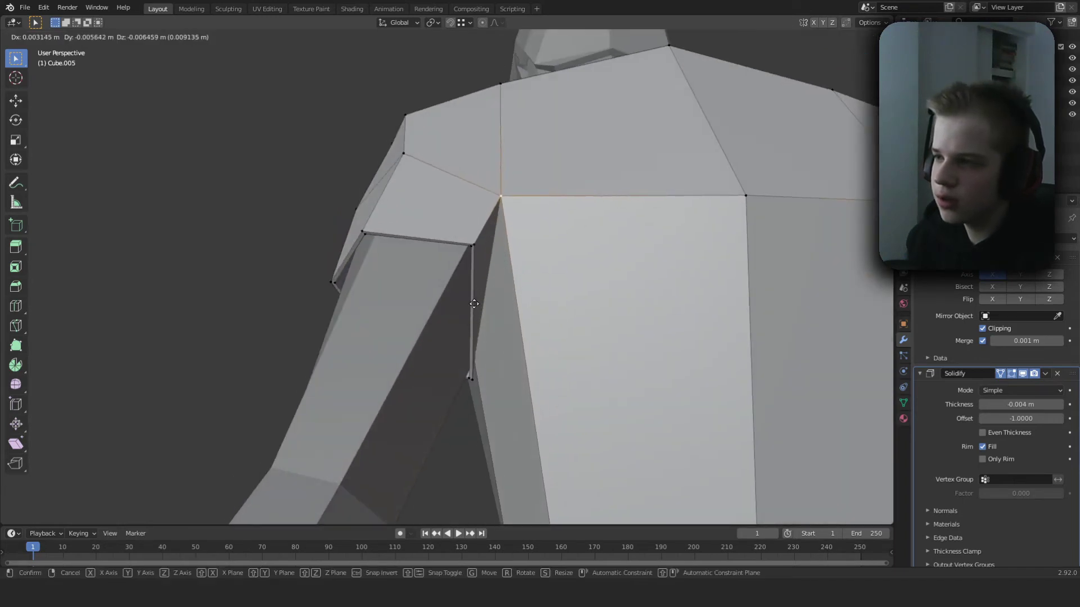
key(Tab)
Examine the hips where the shirt's hem overlaps the waist of the trousers.
scroll(478, 343, down, 10)
middle_drag(465, 358, 532, 286)
scroll(519, 345, up, 5)
scroll(523, 349, down, 4)
scroll(541, 248, up, 5)
scroll(531, 286, up, 2)
right_click(531, 286)
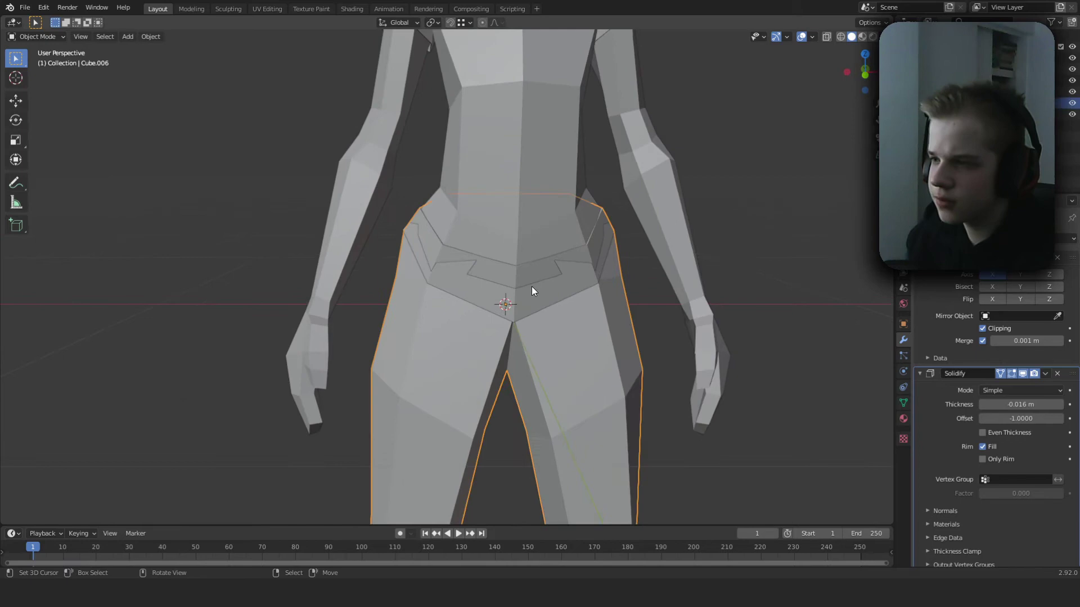
key(Tab)
key(Tab)
Select the shirt's bottom hem loop and scale it to fit over the trousers around the hips.
click(592, 280)
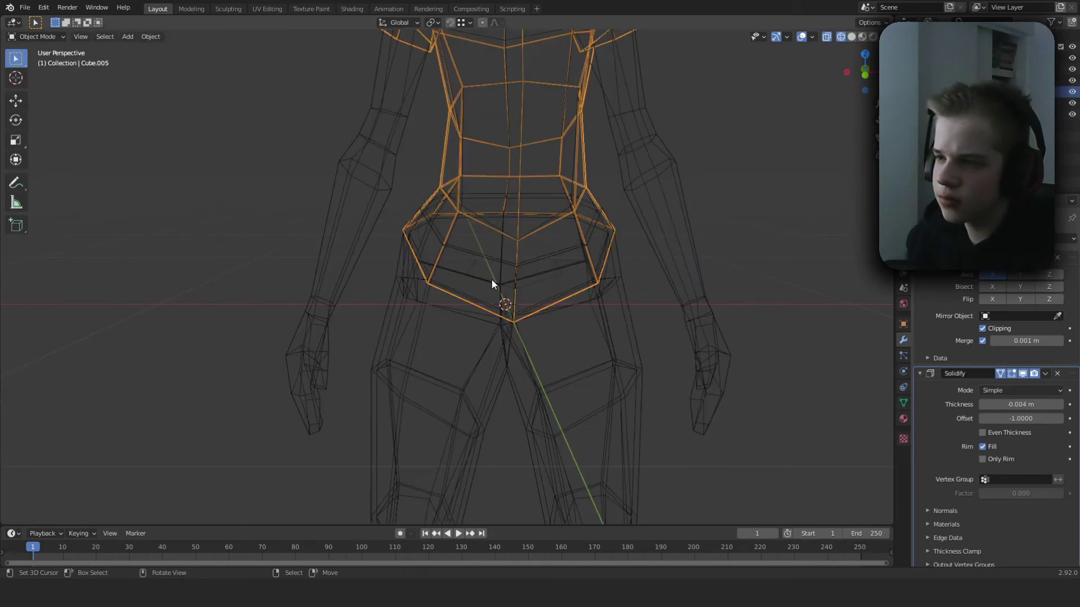
key(Tab)
scroll(569, 291, down, 4)
middle_drag(569, 290, 513, 301)
scroll(597, 292, up, 5)
middle_drag(641, 298, 598, 292)
key(shift+z)
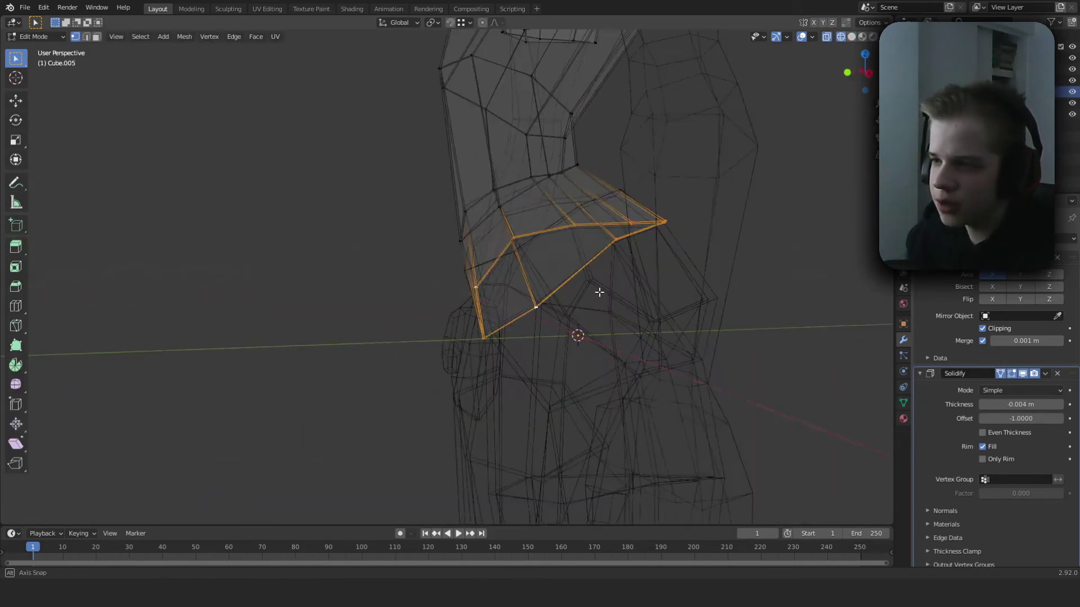
middle_drag(742, 284, 682, 288)
key(shift+z)
key(KP_3)
scroll(684, 287, up, 2)
key(s)
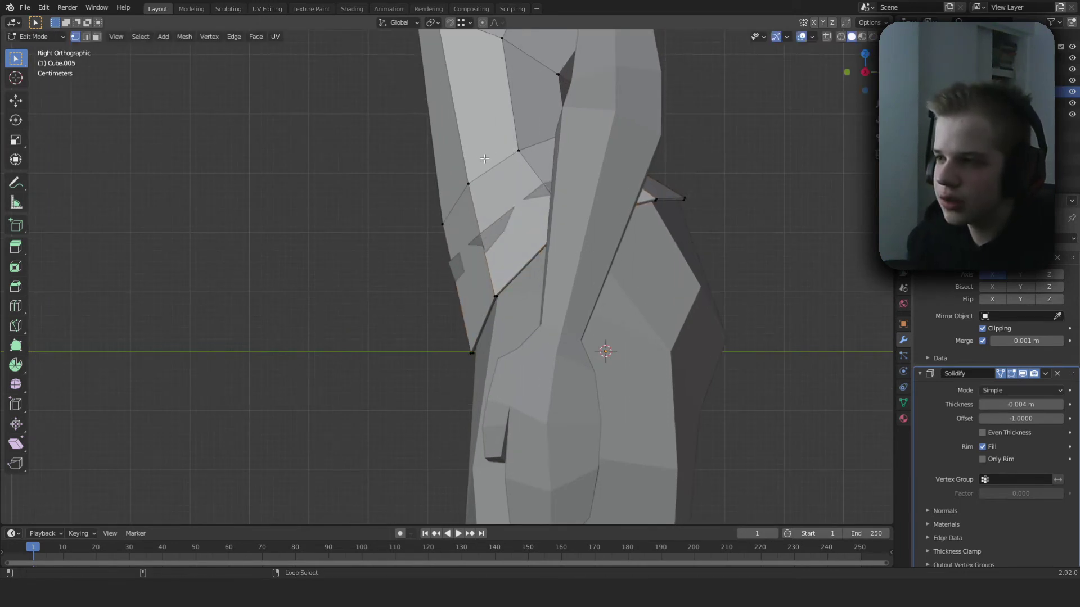
Scale up the shirt's edge loop just above the hem slightly so it covers the trousers.
shift+middle_drag(647, 247, 638, 296)
key(s)
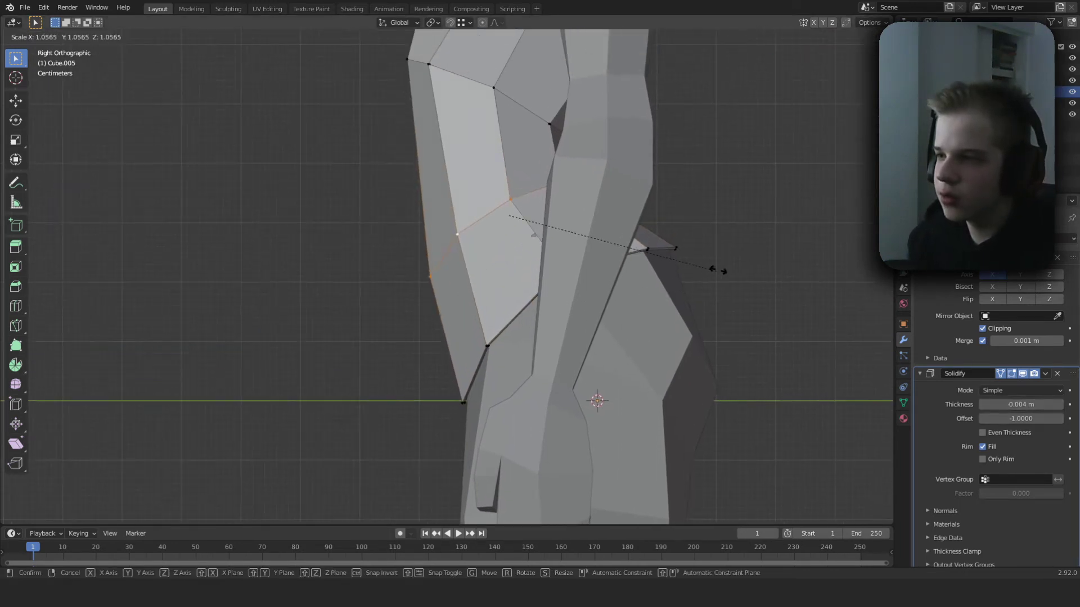
key(Tab)
Select the shoe mesh and frame the feet in wireframe shading.
middle_drag(785, 264, 636, 298)
scroll(514, 302, down, 7)
middle_drag(514, 302, 568, 174)
scroll(532, 360, up, 6)
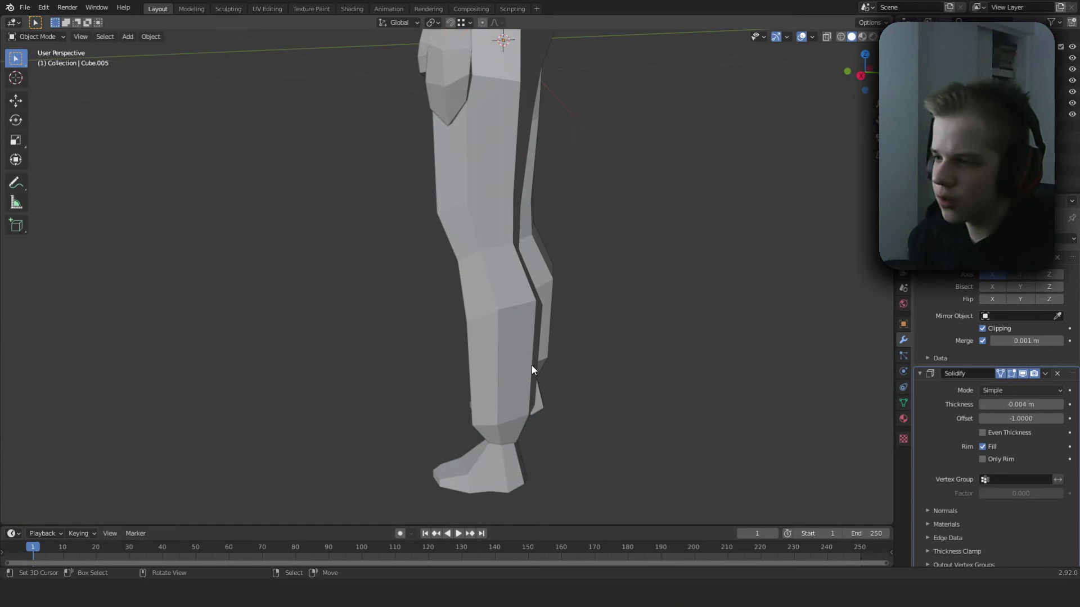
shift+middle_drag(531, 365, 539, 253)
click(481, 342)
key(shift+z)
key(KP_Decimal)
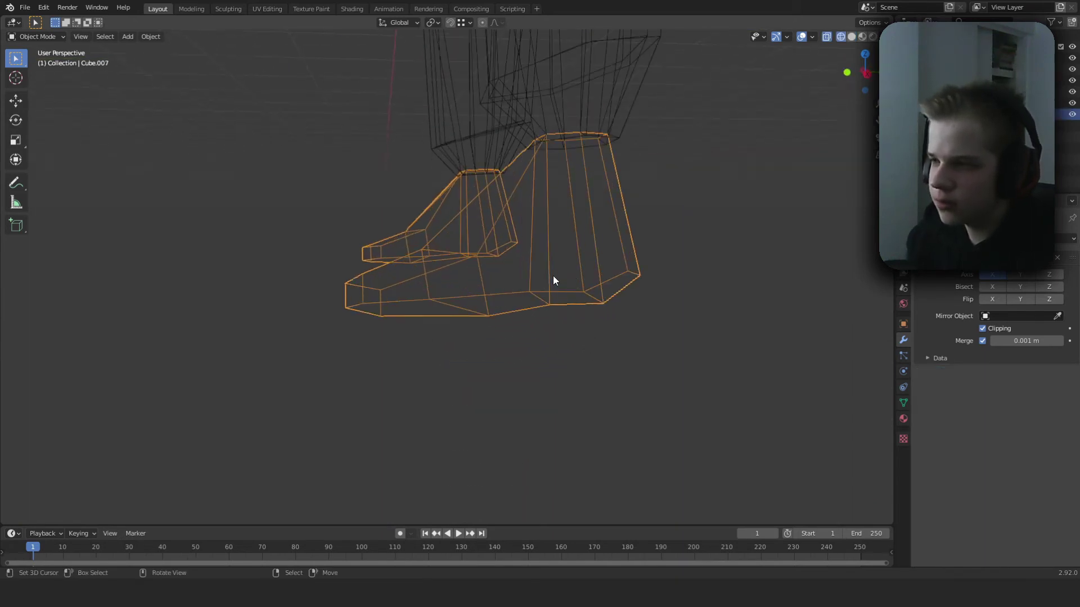
key(shift+d)
click(663, 290)
key(ctrl+z)
key(shift+z)
scroll(595, 294, down, 5)
key(Tab)
mouse_move(495, 293)
middle_down()
mouse_move(718, 302)
mouse_move(647, 309)
middle_up()
key(Tab)
click(981, 238)
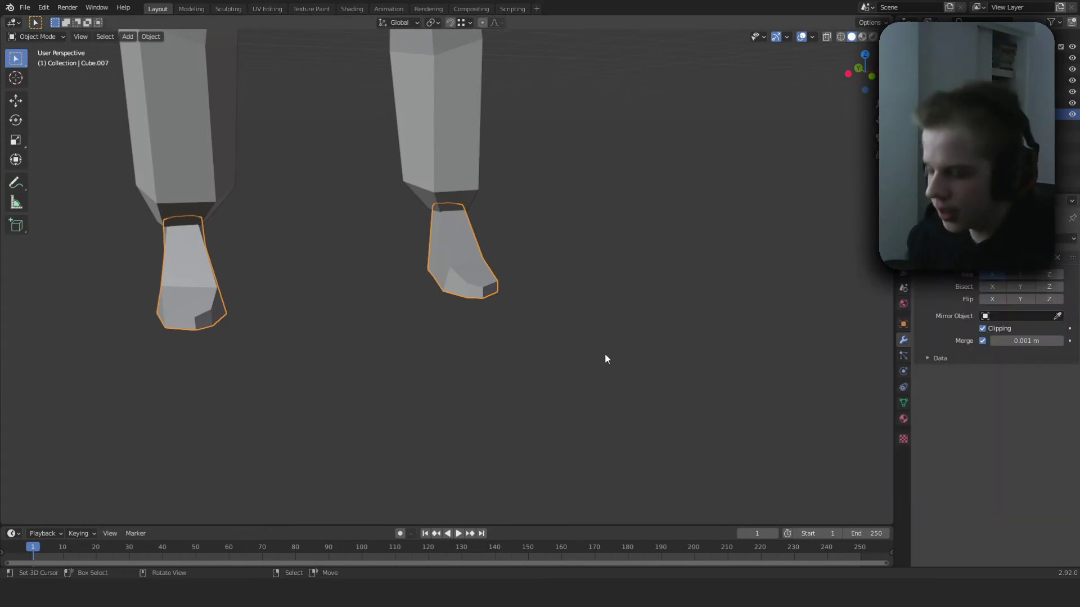
Select all of the shoe mesh's geometry and widen it slightly along the X axis in front view.
key(KP_1)
key(Tab)
scroll(605, 357, up, 3)
key(shift+z)
key(a)
key(s)
key(x)
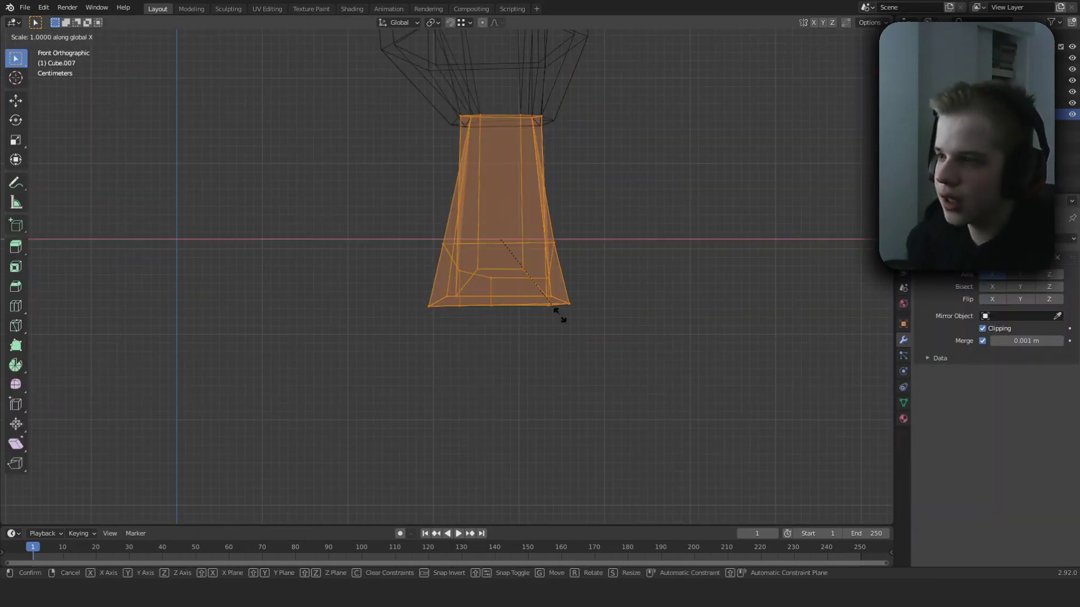
click(582, 320)
key(shift+z)
key(Tab)
mouse_move(583, 321)
middle_down()
mouse_move(632, 332)
mouse_move(549, 340)
mouse_move(603, 345)
middle_up()
Select the body mesh and hide it so only the hair and clothing remain visible.
key(shift+z)
right_click(555, 211)
key(shift+z)
scroll(644, 220, down, 10)
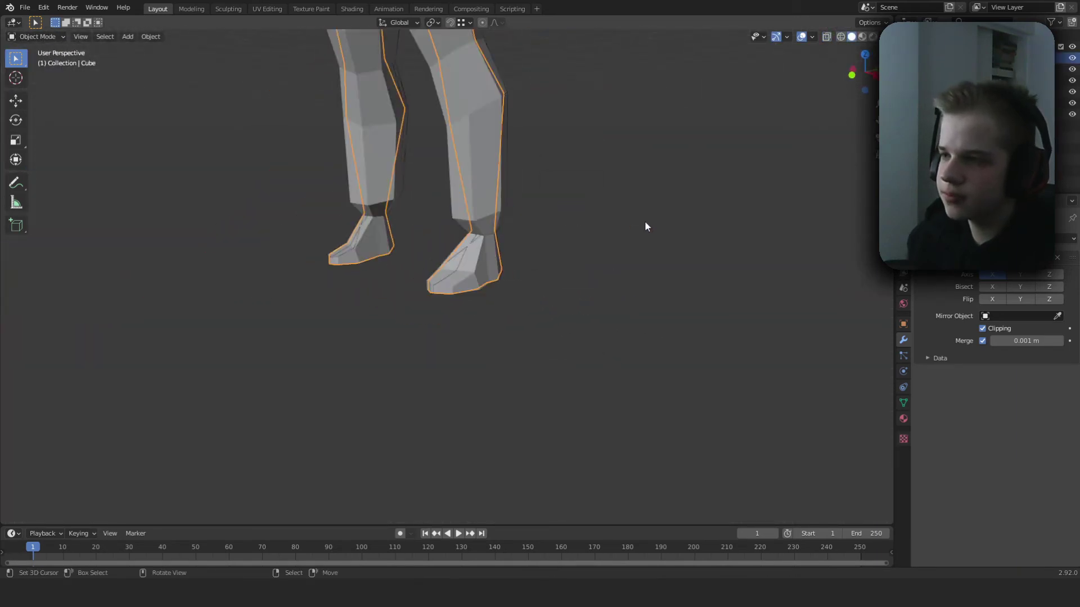
mouse_move(529, 233)
shift+middle_down()
mouse_move(535, 278)
mouse_move(609, 290)
shift+middle_up()
scroll(542, 281, up, 2)
key(h)
Open the shoe mesh for editing, clear its selection and look at the shoe from several sides.
shift+middle_drag(433, 291, 421, 235)
scroll(423, 241, up, 4)
click(515, 276)
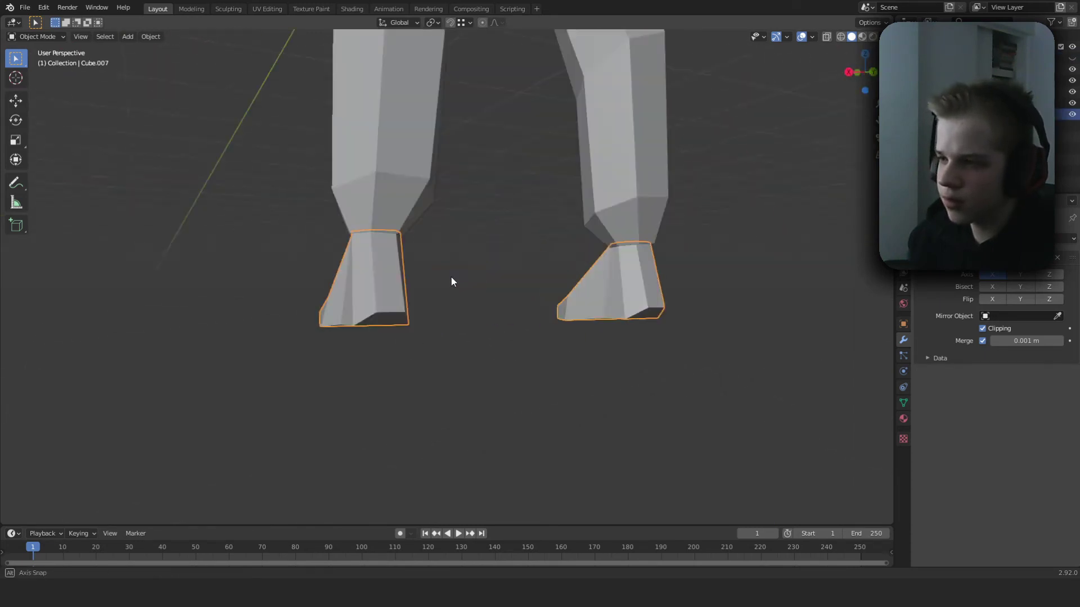
key(Tab)
scroll(517, 269, up, 2)
shift+middle_drag(517, 268, 562, 271)
scroll(562, 271, up, 4)
middle_drag(562, 271, 451, 277)
key(alt+a)
middle_drag(635, 282, 411, 314)
mouse_move(412, 313)
shift+middle_down()
mouse_move(438, 265)
mouse_move(429, 260)
shift+middle_up()
Reposition the shoe's toe in side view, lowering its bottom vertices to sole level and moving its top vertices upward.
key(KP_3)
scroll(438, 265, up, 4)
key(shift+z)
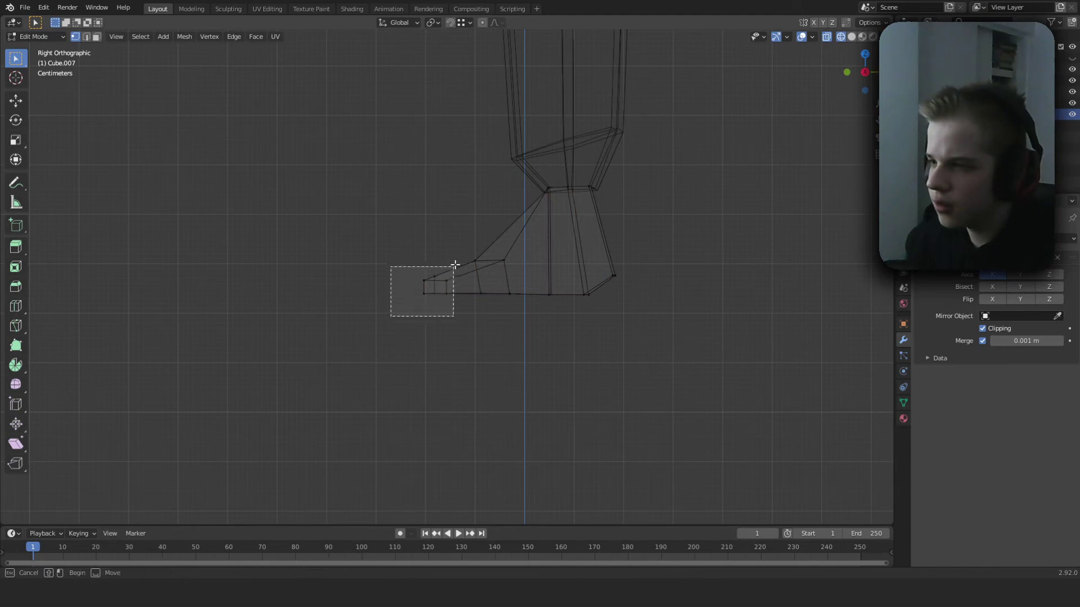
scroll(441, 277, up, 4)
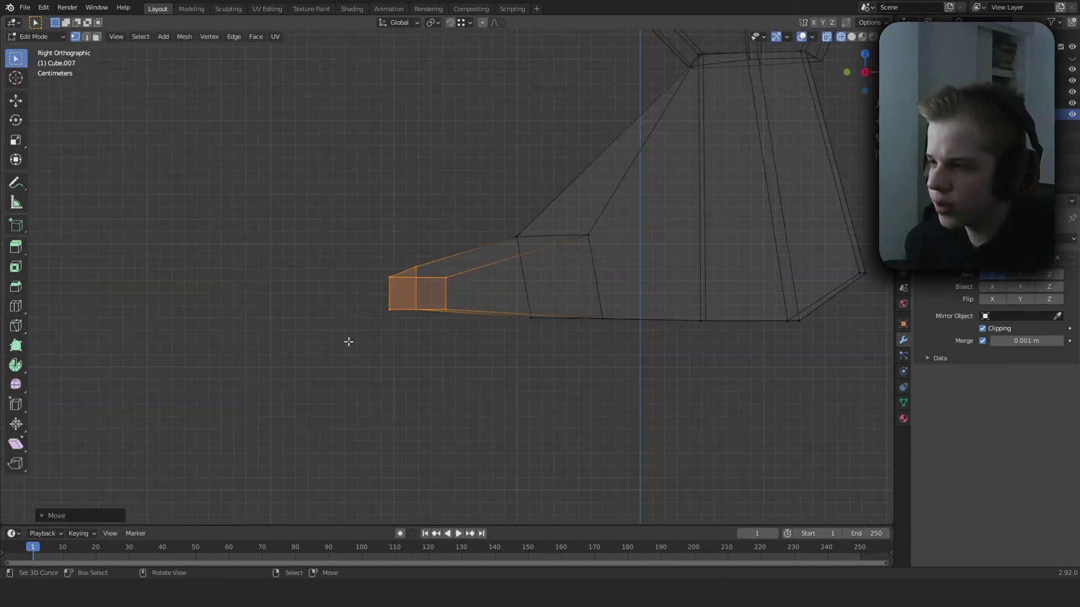
click(357, 301)
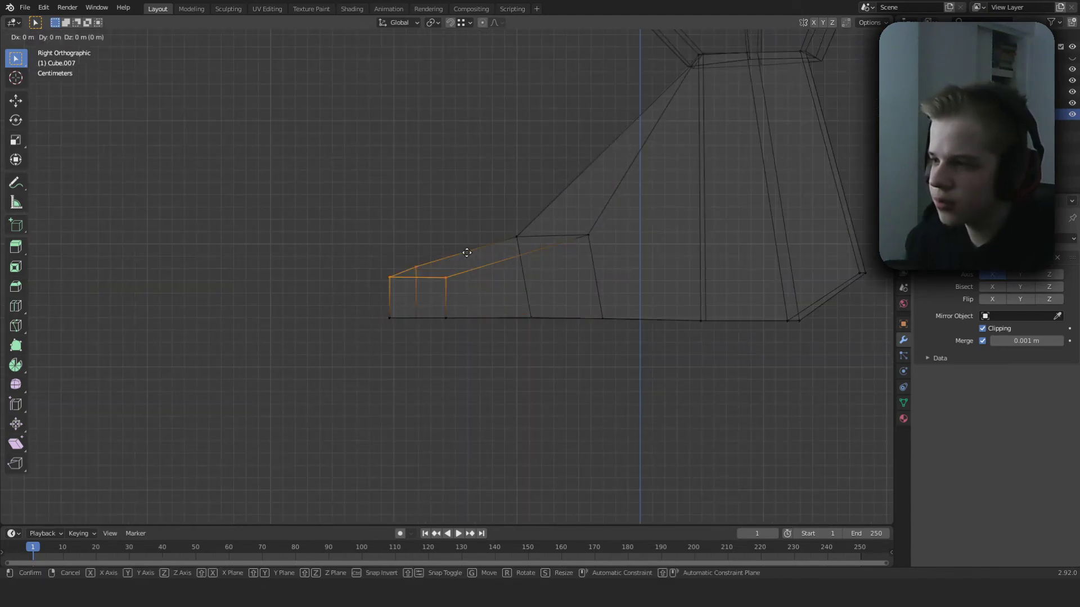
key(shift+z)
key(Tab)
Select the bottom edges of the shoe's toe from below and raise them slightly above sole level.
scroll(563, 264, down, 6)
middle_drag(619, 280, 745, 311)
mouse_move(428, 295)
middle_down()
mouse_move(571, 304)
mouse_move(338, 295)
mouse_move(272, 251)
middle_up()
key(Tab)
scroll(441, 284, up, 5)
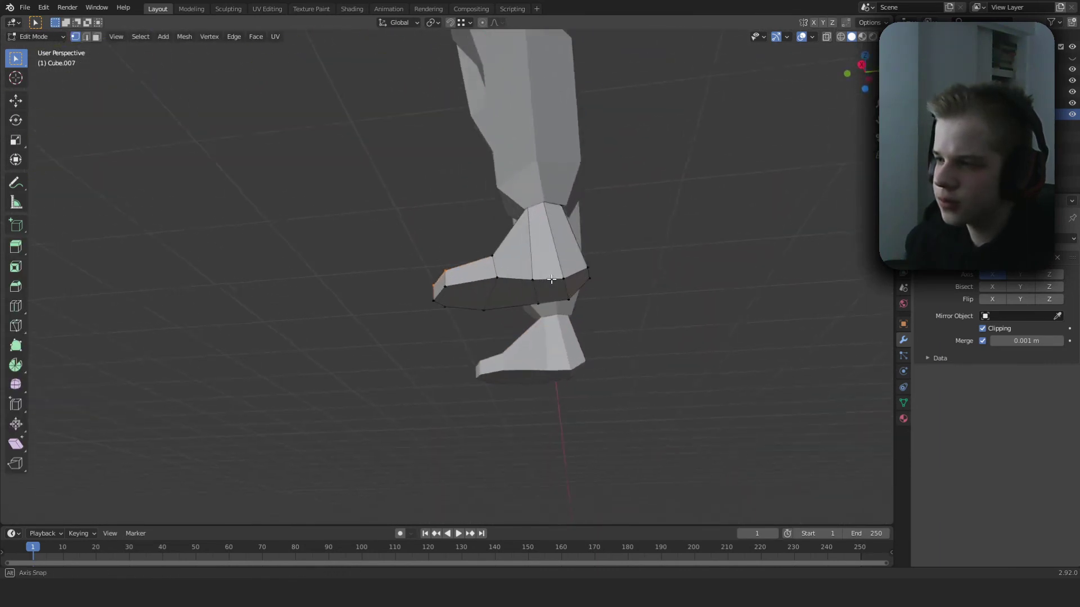
middle_drag(431, 297, 474, 288)
key(g)
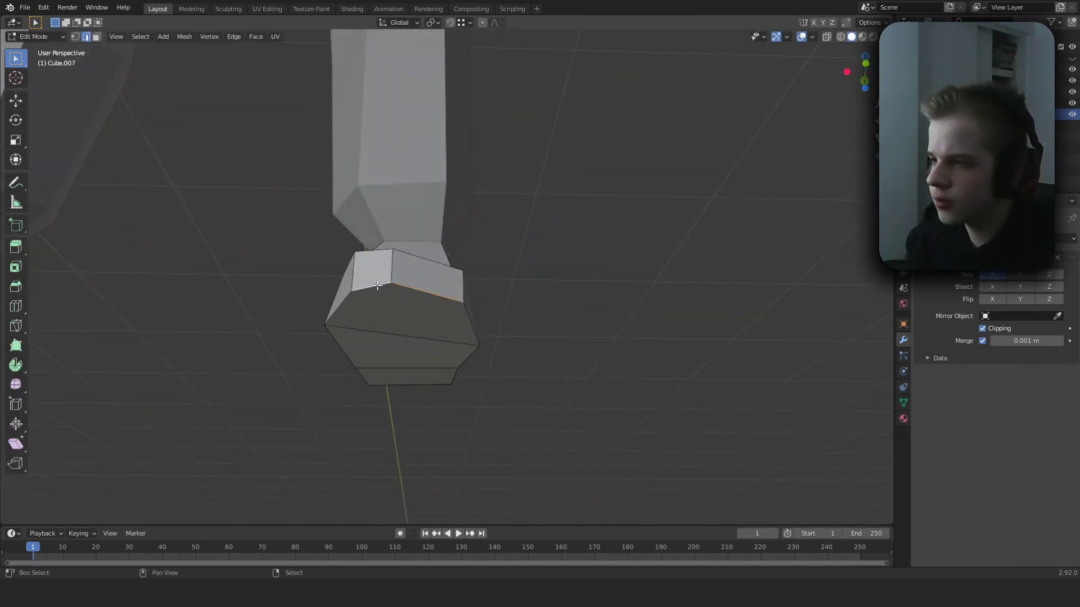
key(Tab)
middle_drag(509, 220, 423, 316)
Raise the top edges of the shoe's toe and the instep behind it vertically in side view.
key(KP_3)
scroll(498, 270, up, 3)
key(Tab)
key(alt+z)
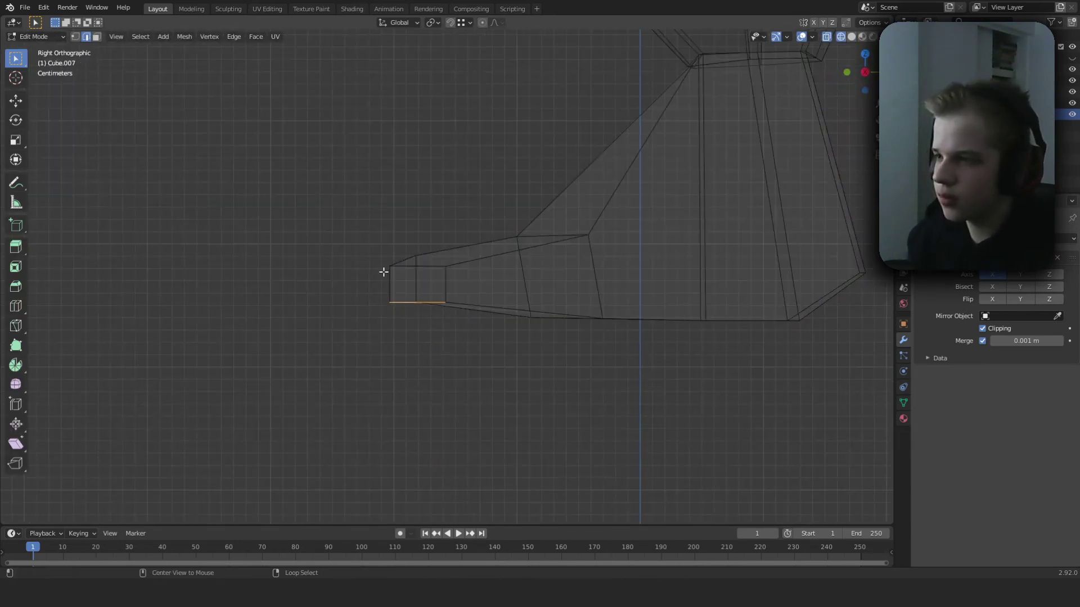
click(503, 250)
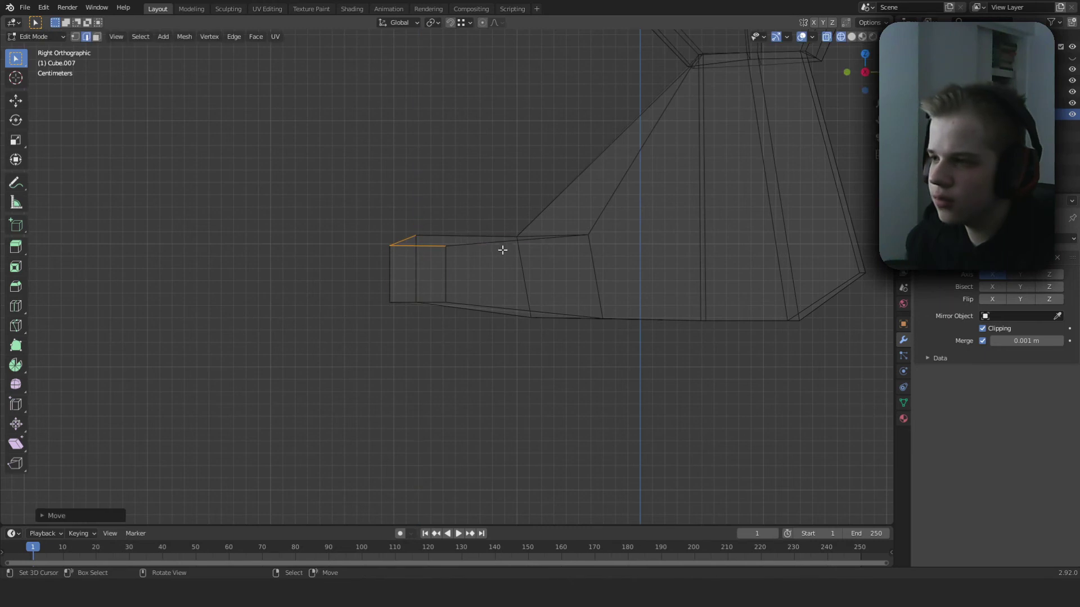
drag(625, 186, 632, 175)
key(g)
key(z)
click(647, 123)
key(Tab)
key(shift+z)
Review the clothing on the whole character and unhide the body mesh.
middle_drag(801, 174, 566, 327)
scroll(567, 299, down, 4)
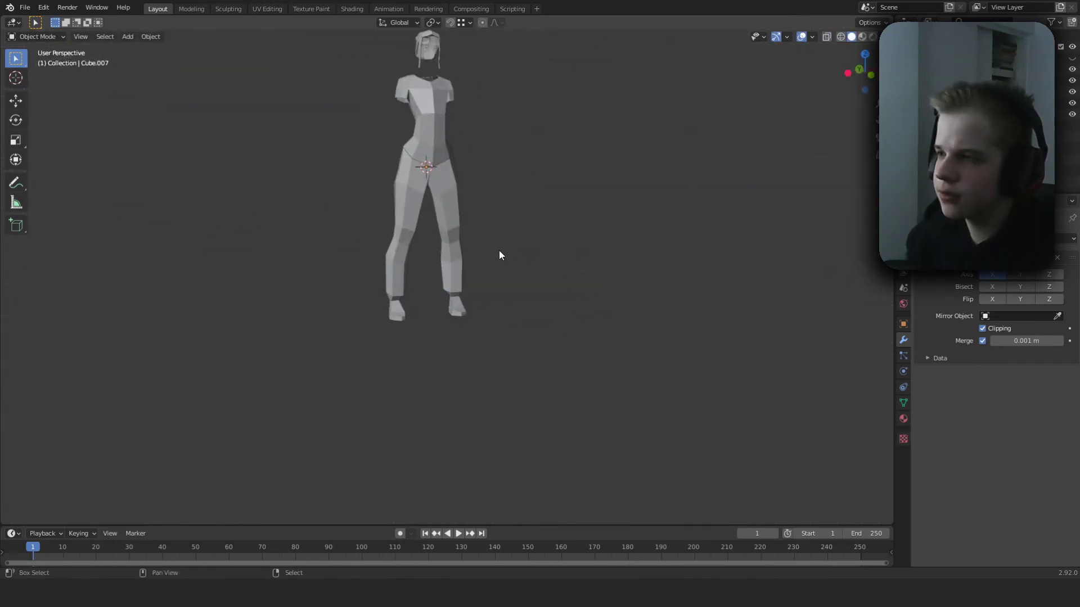
shift+middle_drag(498, 250, 522, 375)
scroll(522, 374, up, 3)
middle_drag(413, 304, 495, 327)
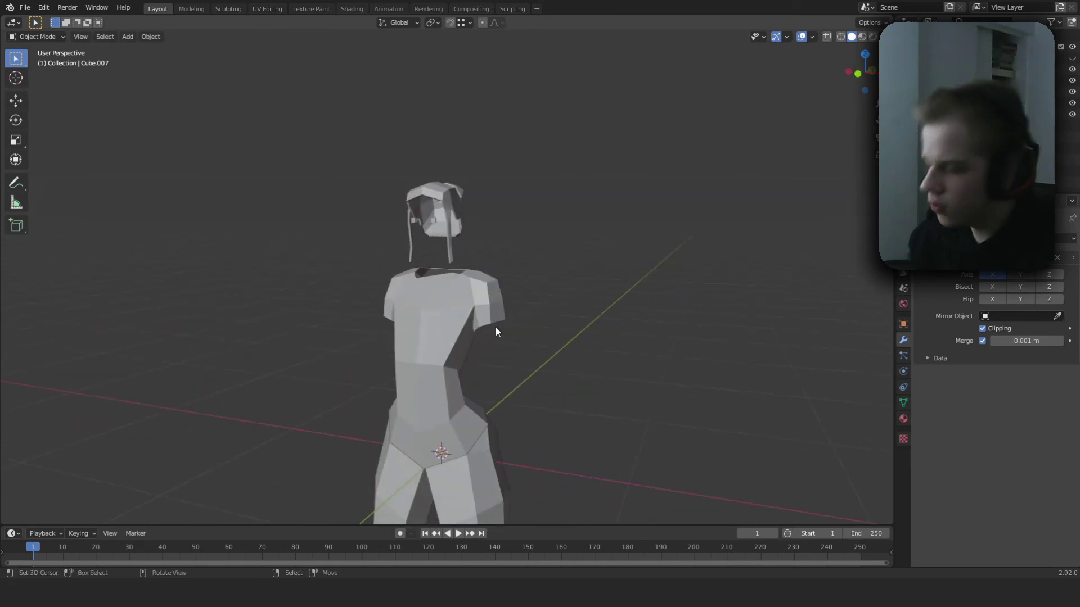
click(494, 322)
scroll(555, 251, up, 2)
key(alt+a)
Inspect the body mesh's feet inside the shoes in solid and wireframe shading.
shift+middle_drag(549, 369, 548, 282)
shift+middle_drag(549, 445, 526, 268)
scroll(549, 304, up, 6)
right_click(529, 226)
middle_drag(528, 226, 471, 282)
scroll(472, 282, down, 3)
key(Tab)
key(z)
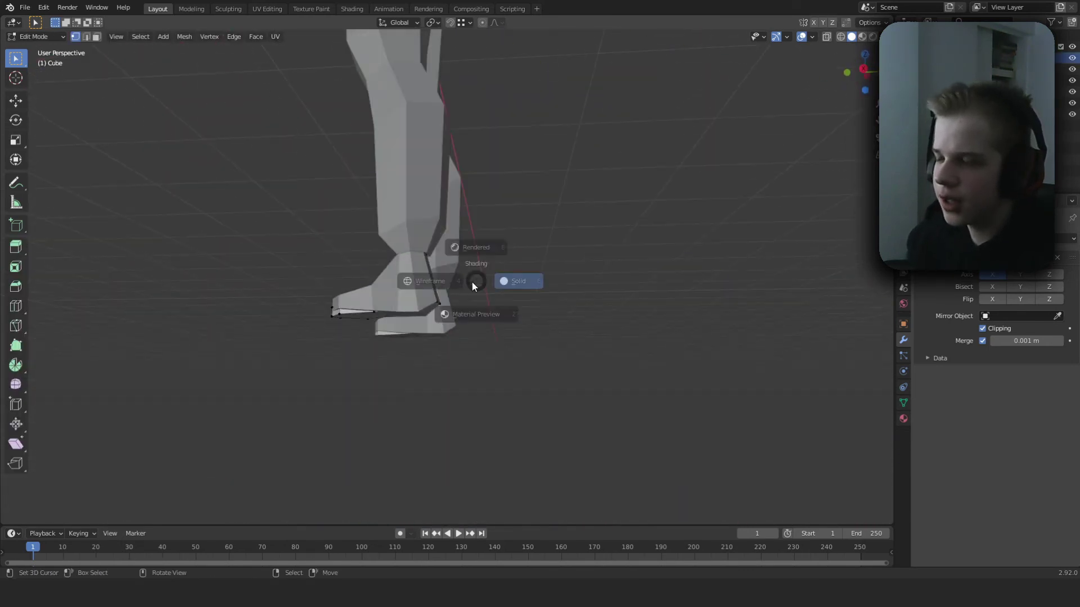
click(413, 292)
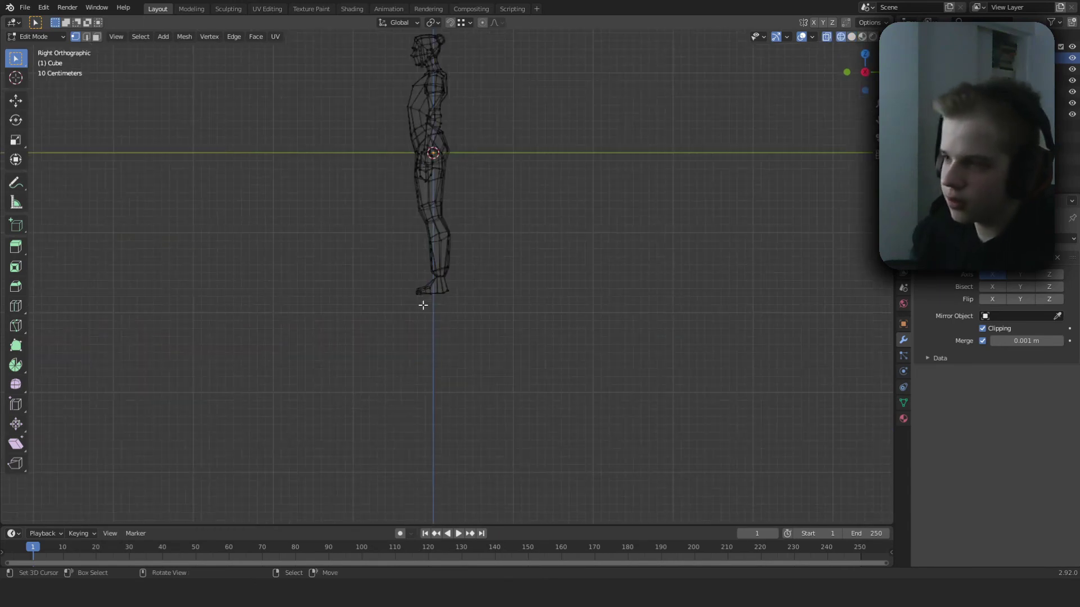
key(z)
middle_drag(388, 365, 441, 364)
key(Tab)
Duplicate the body mesh in place and hide the copy.
shift+middle_drag(481, 264, 523, 303)
scroll(506, 332, up, 4)
scroll(517, 376, down, 5)
key(shift+d)
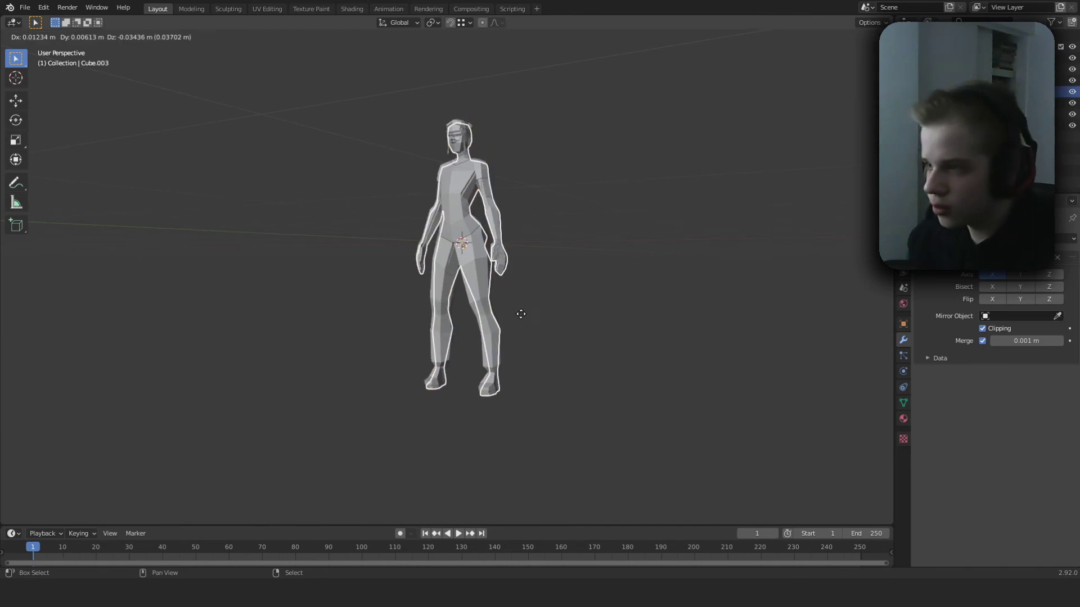
right_click(673, 279)
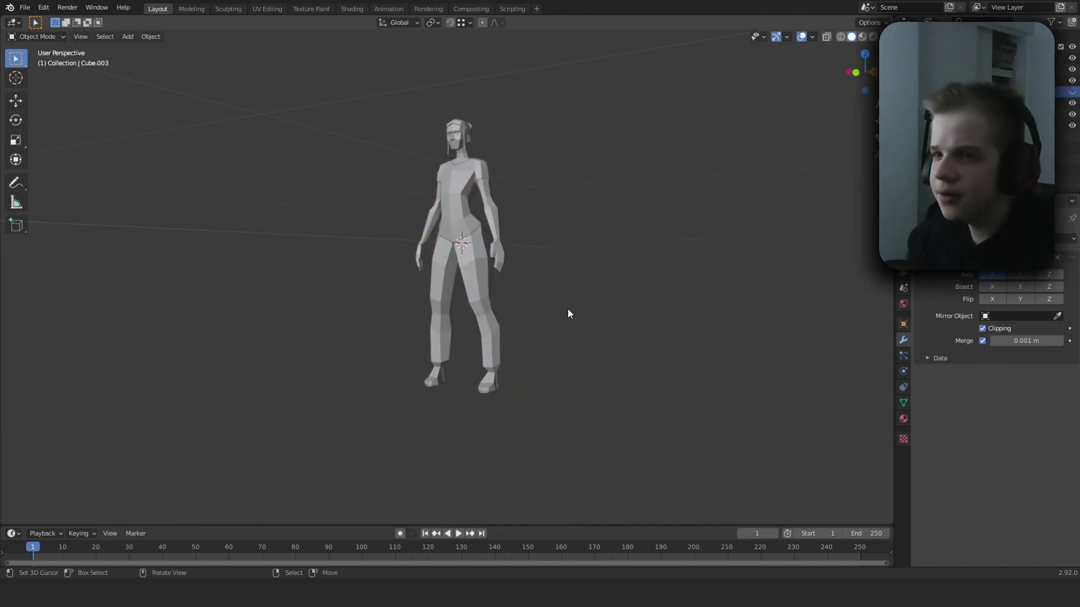
Open the original body mesh for editing and box-select its foot and lower leg vertices in front wireframe view.
shift+middle_drag(568, 308, 556, 377)
scroll(546, 348, up, 5)
right_click(513, 284)
key(Tab)
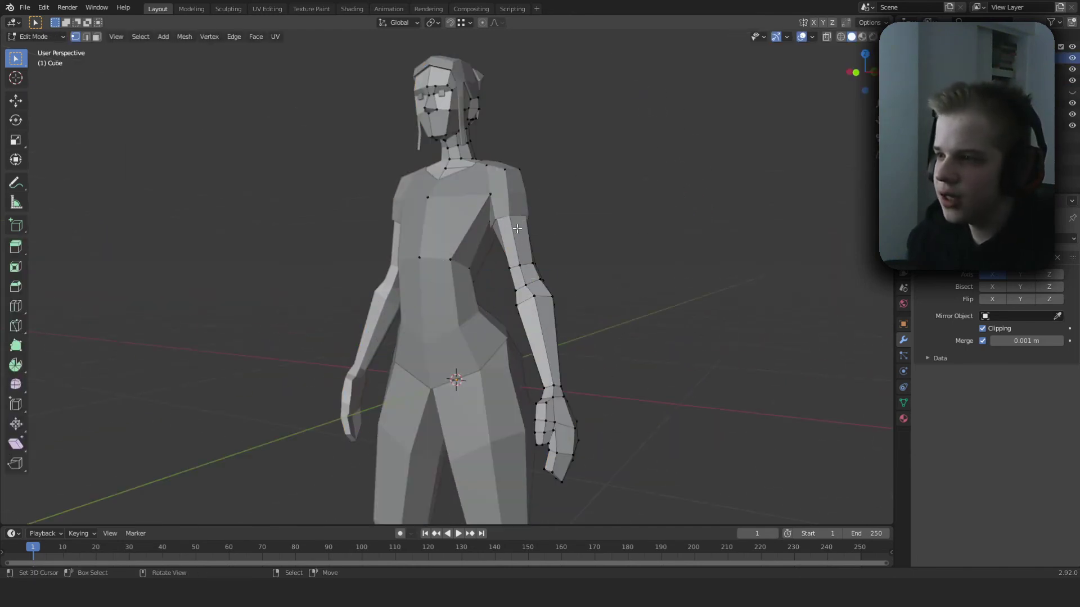
scroll(450, 332, down, 1)
shift+middle_drag(441, 346, 455, 237)
key(KP_1)
key(Tab)
key(shift+z)
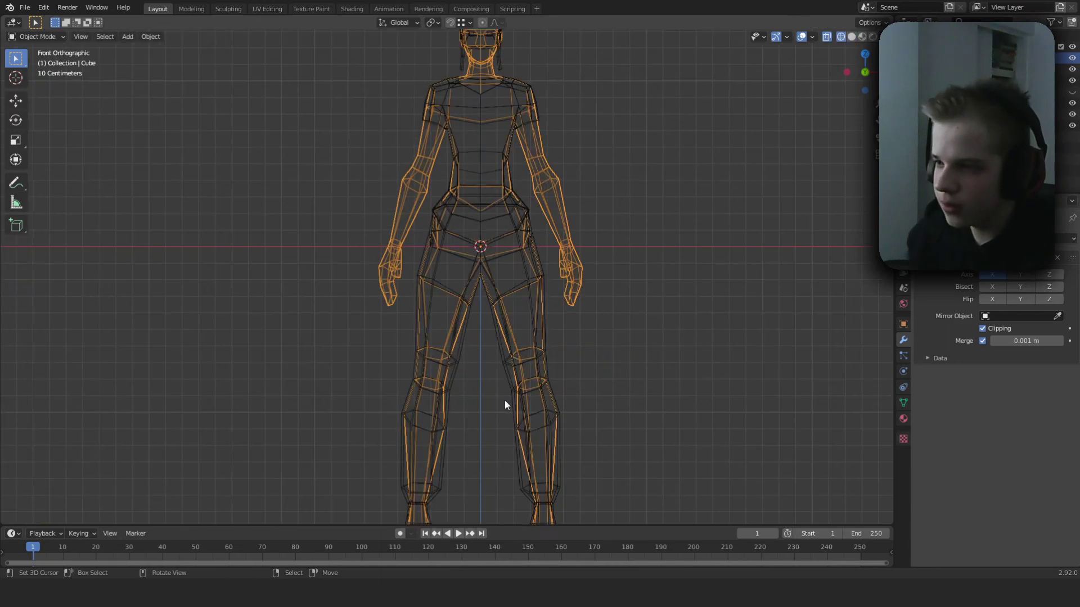
key(Tab)
shift+middle_drag(525, 427, 508, 303)
drag(585, 317, 613, 228)
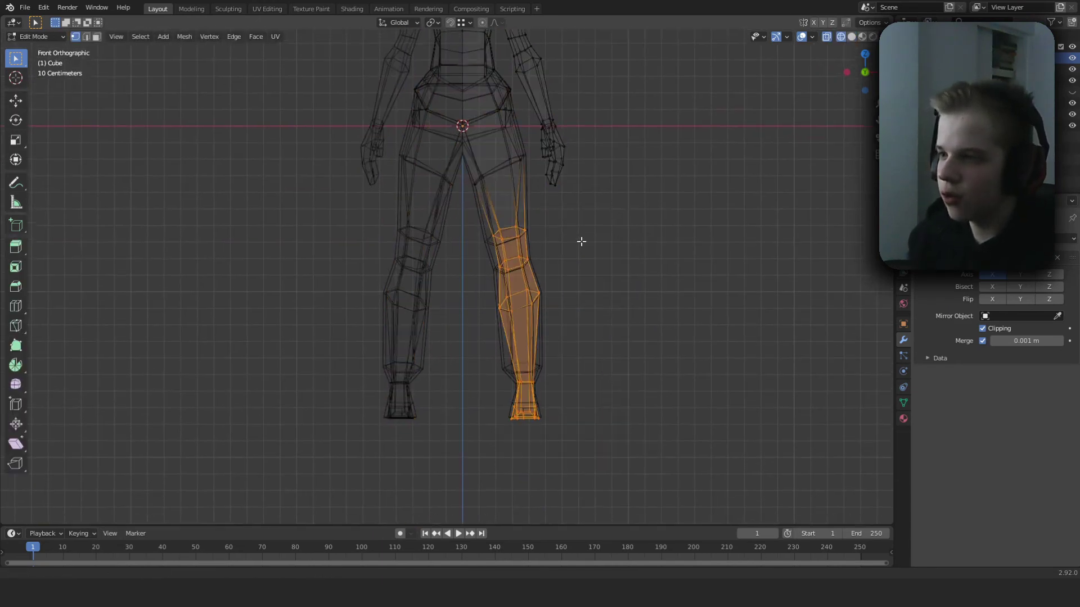
Add the body's thigh and hip vertices to the selection with Circle Select.
scroll(487, 366, up, 4)
key(c)
scroll(487, 342, up, 3)
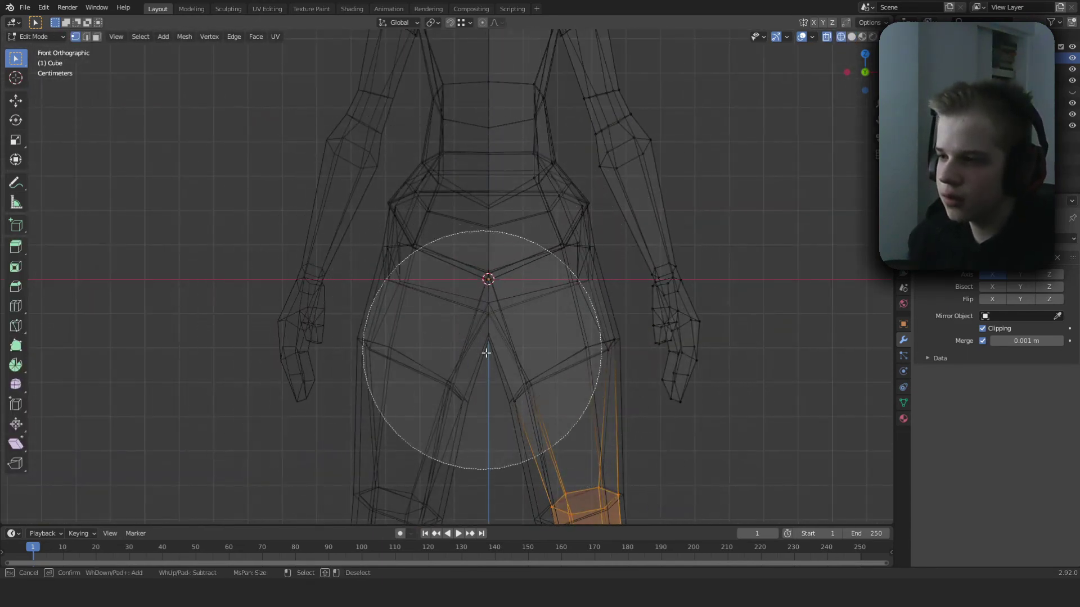
mouse_move(487, 342)
mouse_down()
mouse_move(511, 313)
mouse_move(473, 207)
mouse_up()
right_click(474, 207)
shift+middle_drag(492, 172, 470, 412)
Extend the selection over the waist and lower torso and delete the body geometry hidden beneath the clothes.
key(shift+z)
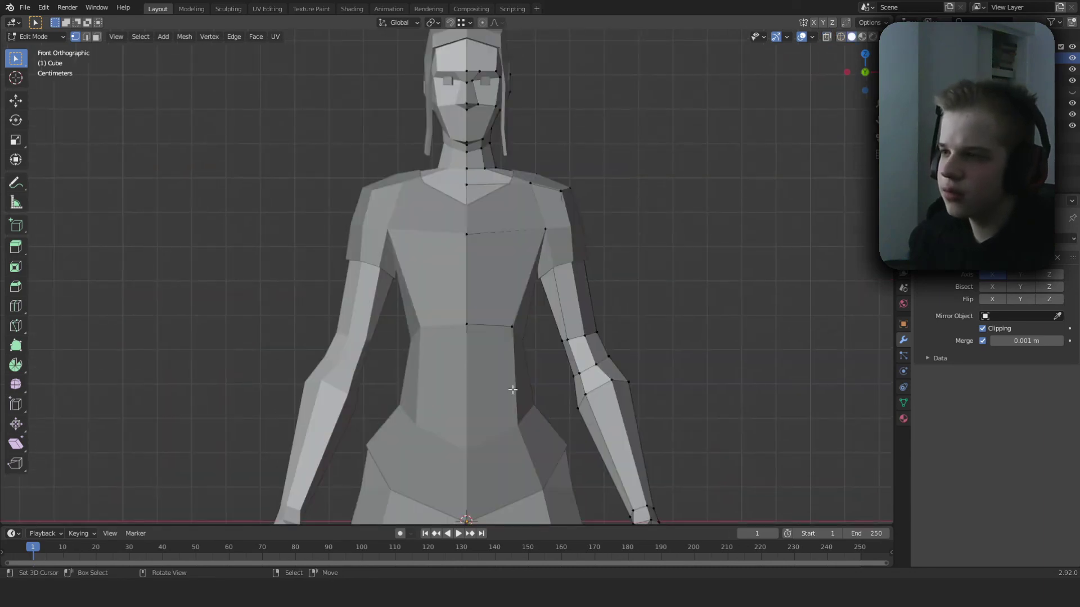
key(shift+z)
scroll(439, 393, up, 1)
key(c)
click(465, 388)
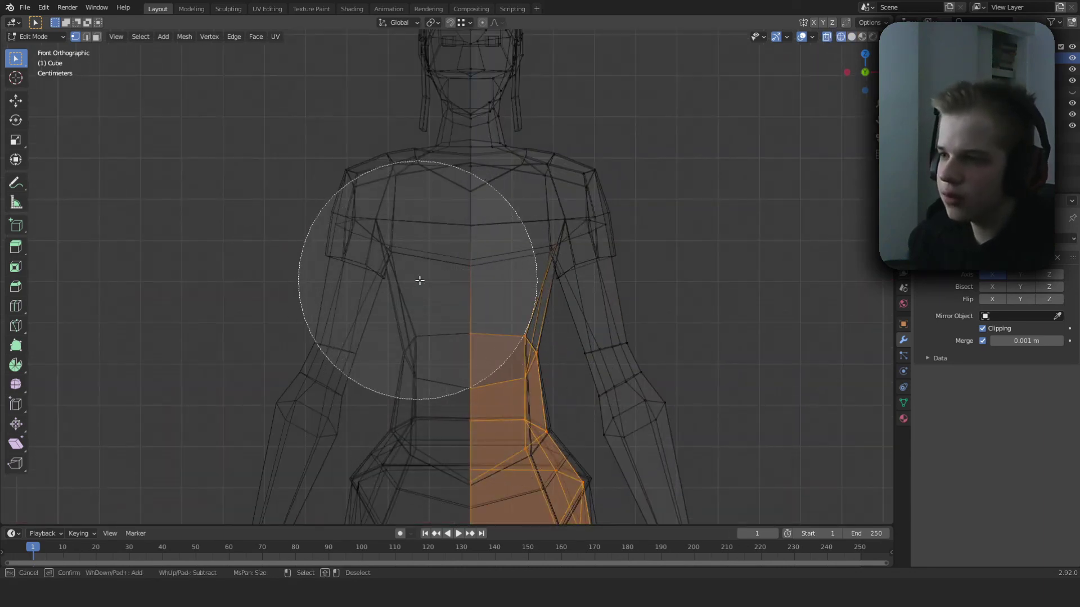
right_click(419, 280)
scroll(438, 270, up, 3)
key(shift+z)
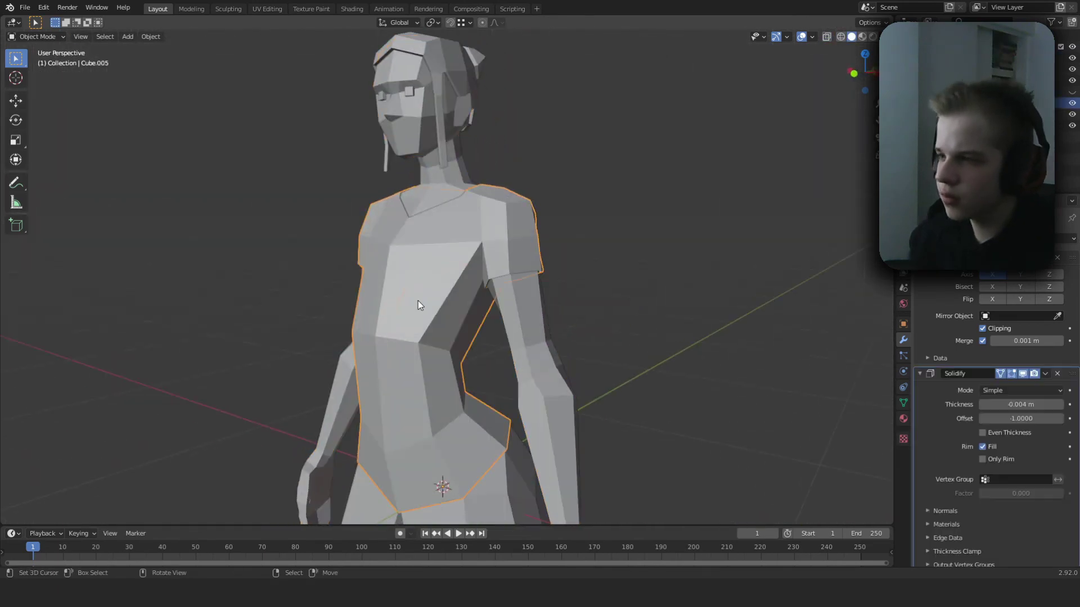
Compare the shirt's chest and neckline with the remaining body mesh in solid and wireframe shading.
middle_drag(422, 299, 491, 331)
scroll(491, 330, up, 2)
key(shift+z)
key(shift+z)
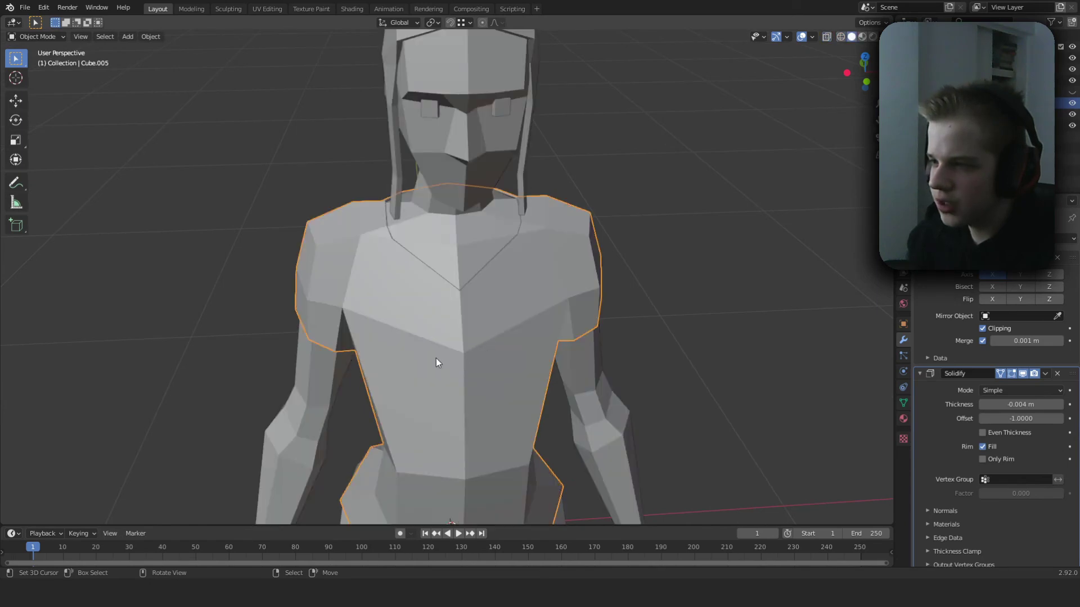
click(471, 256)
key(shift+z)
key(shift+z)
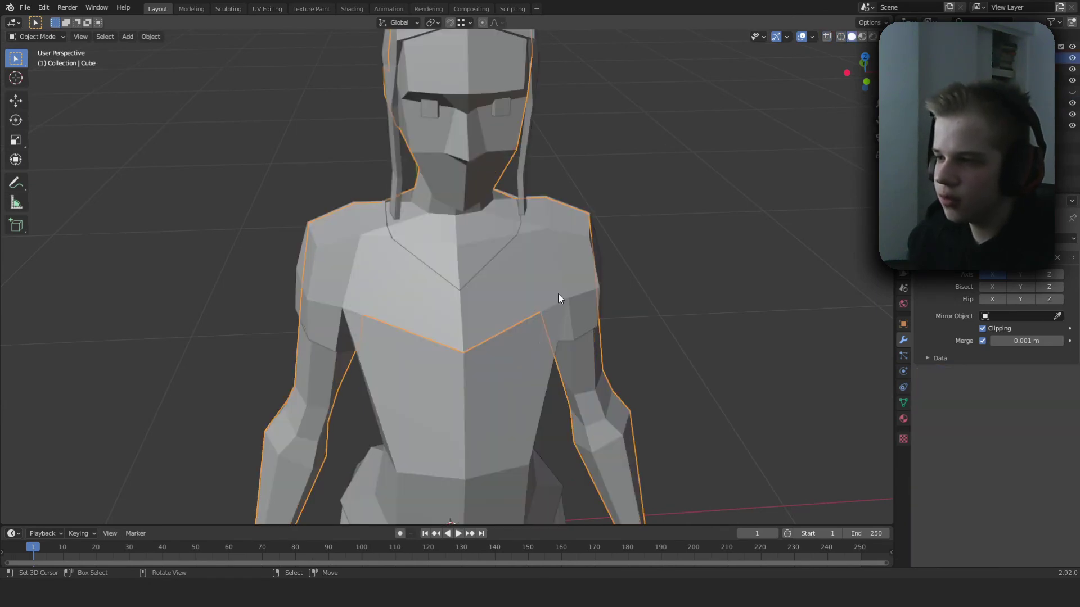
Examine the body mesh beneath the shirt's shoulders and sleeves in Edit Mode, comparing solid and wireframe shading.
scroll(527, 297, down, 2)
key(Tab)
scroll(441, 287, up, 4)
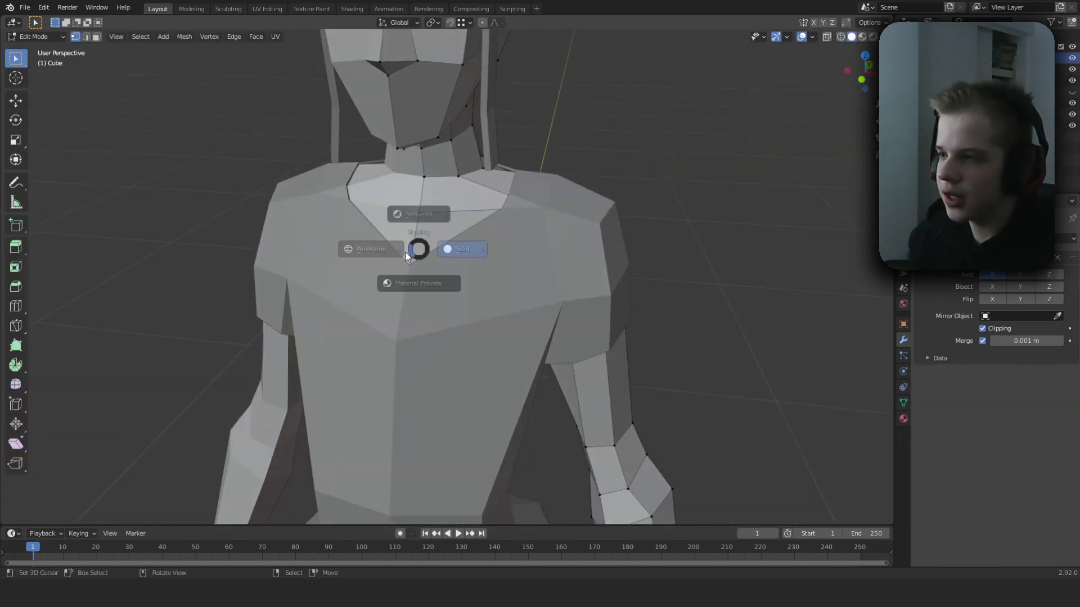
click(407, 252)
key(shift+z)
scroll(540, 293, down, 3)
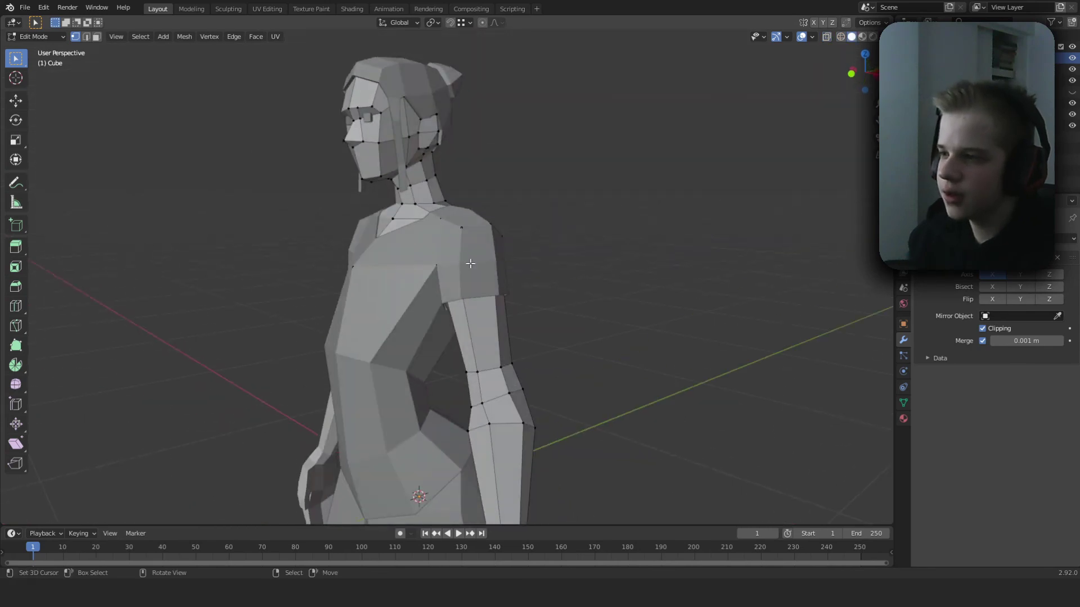
key(shift+z)
key(shift+z)
scroll(531, 281, up, 3)
mouse_move(533, 280)
middle_down()
mouse_move(489, 321)
mouse_move(523, 301)
middle_up()
key(shift+z)
scroll(523, 301, up, 1)
key(z)
click(581, 305)
key(Tab)
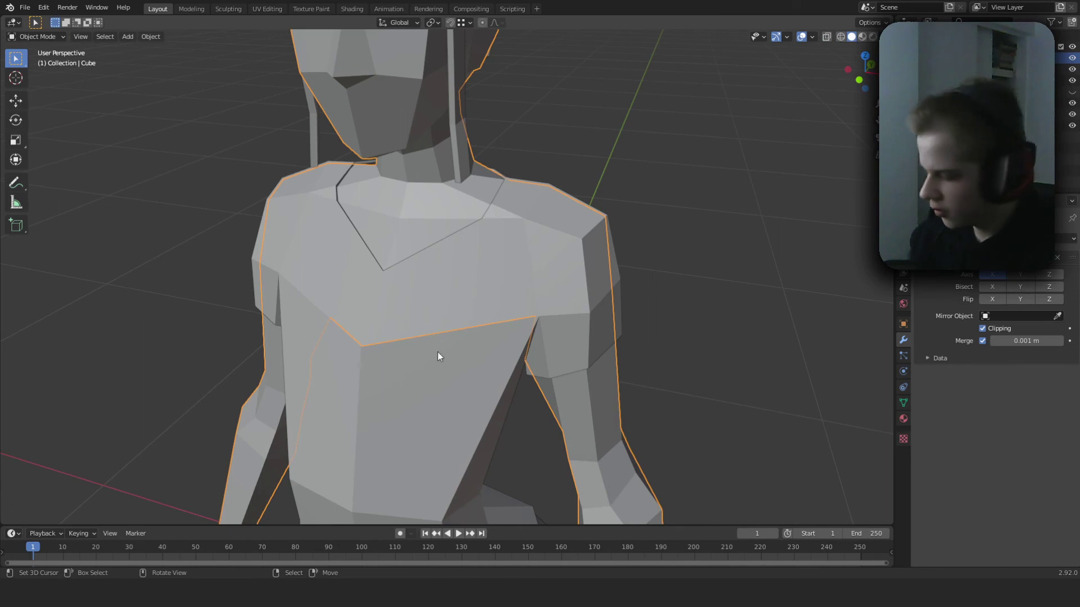
Hide the shirt object to expose the remaining upper body mesh.
scroll(439, 356, down, 4)
click(453, 339)
key(h)
middle_drag(470, 311, 482, 338)
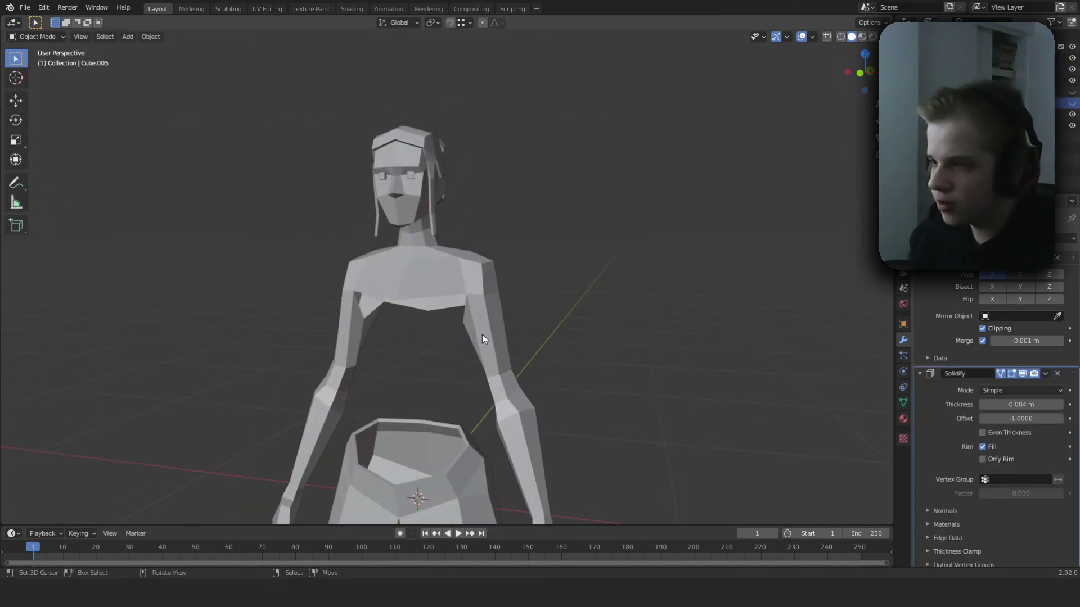
Delete the body's shoulder faces that lie beneath the shirt sleeve and return to Object Mode.
scroll(482, 335, up, 2)
right_click(482, 326)
key(Tab)
key(3)
middle_drag(480, 277, 407, 300)
shift+right_click(401, 290)
shift+right_click(368, 292)
scroll(366, 312, down, 2)
key(x)
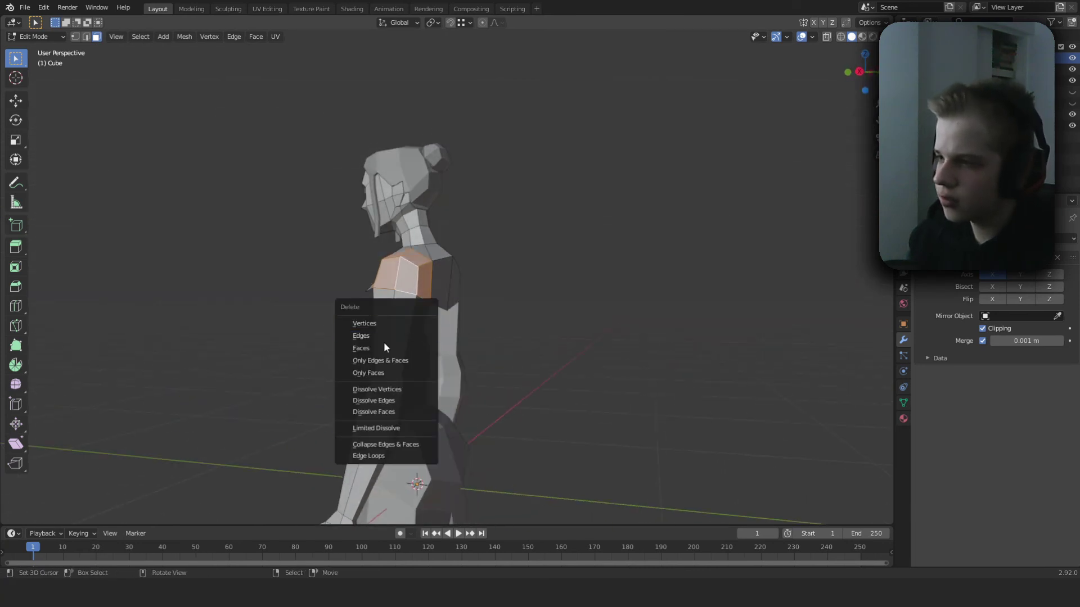
scroll(406, 344, up, 2)
middle_drag(455, 338, 538, 343)
scroll(406, 345, down, 5)
scroll(462, 366, up, 4)
key(Tab)
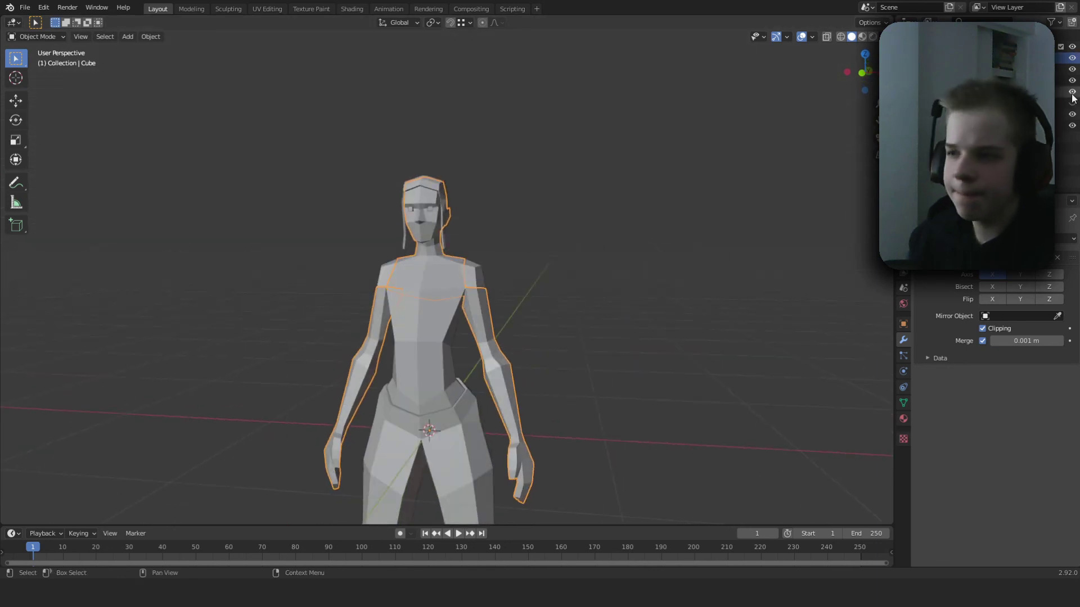
Make the shirt visible again over the trimmed body and deselect everything.
scroll(629, 294, up, 3)
key(alt+a)
scroll(629, 294, down, 3)
middle_drag(629, 295, 581, 303)
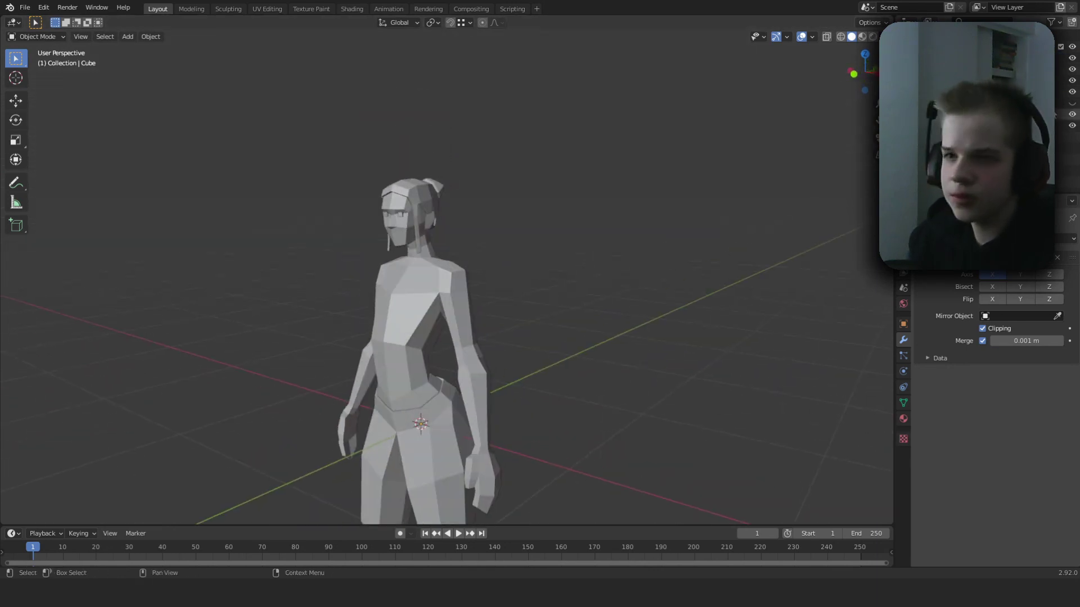
middle_drag(568, 237, 613, 240)
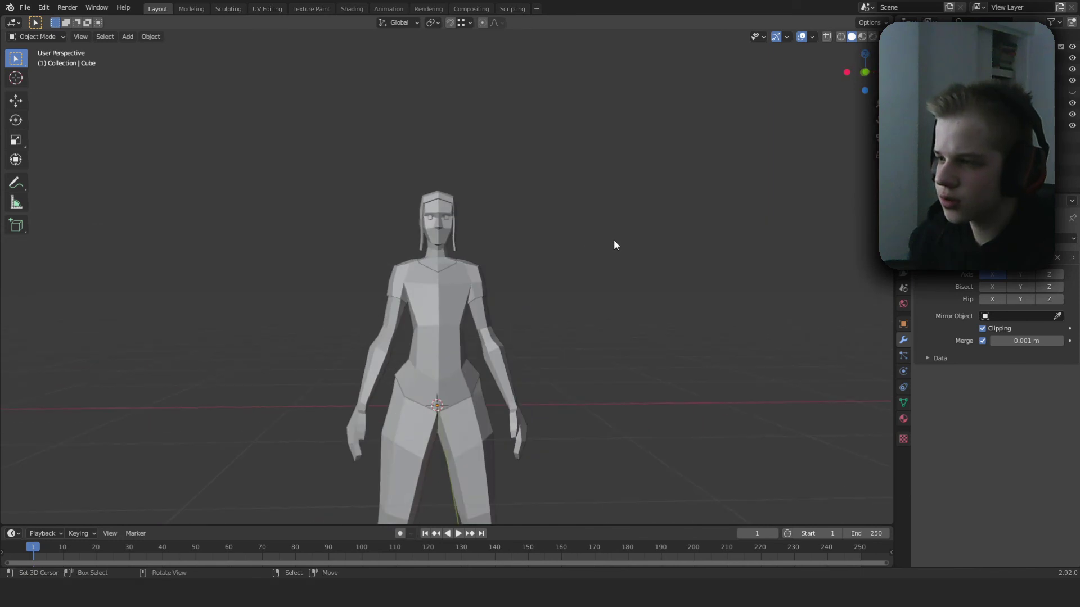
Check how the shirt covers the trimmed body at the shoulders, sleeves and torso from several angles.
scroll(602, 254, up, 5)
key(shift+z)
middle_drag(549, 301, 555, 239)
scroll(538, 267, down, 2)
key(shift+z)
scroll(538, 267, down, 5)
scroll(556, 238, up, 1)
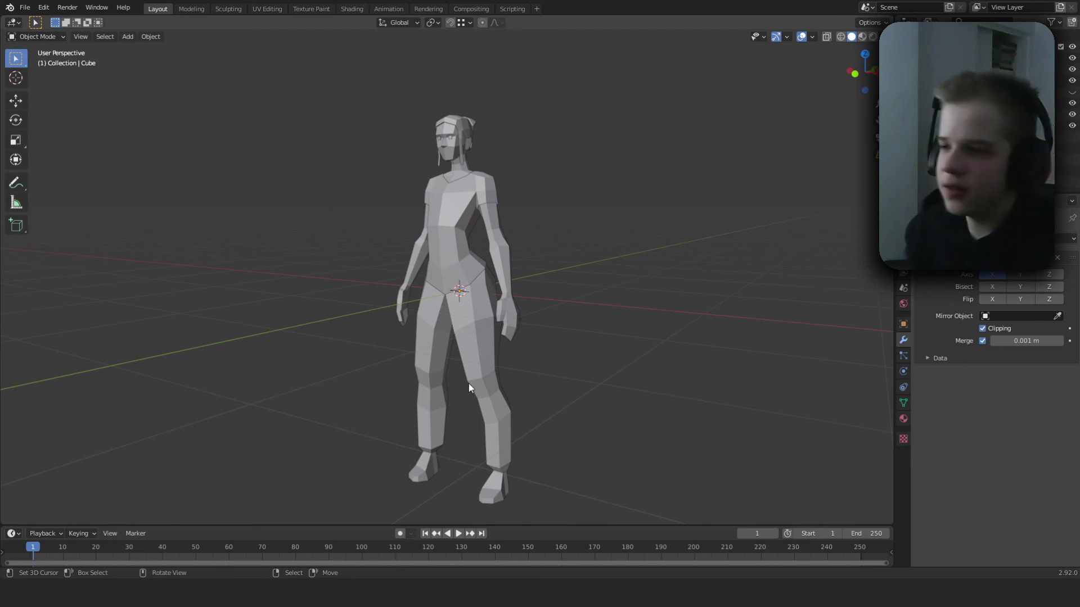
scroll(618, 233, up, 5)
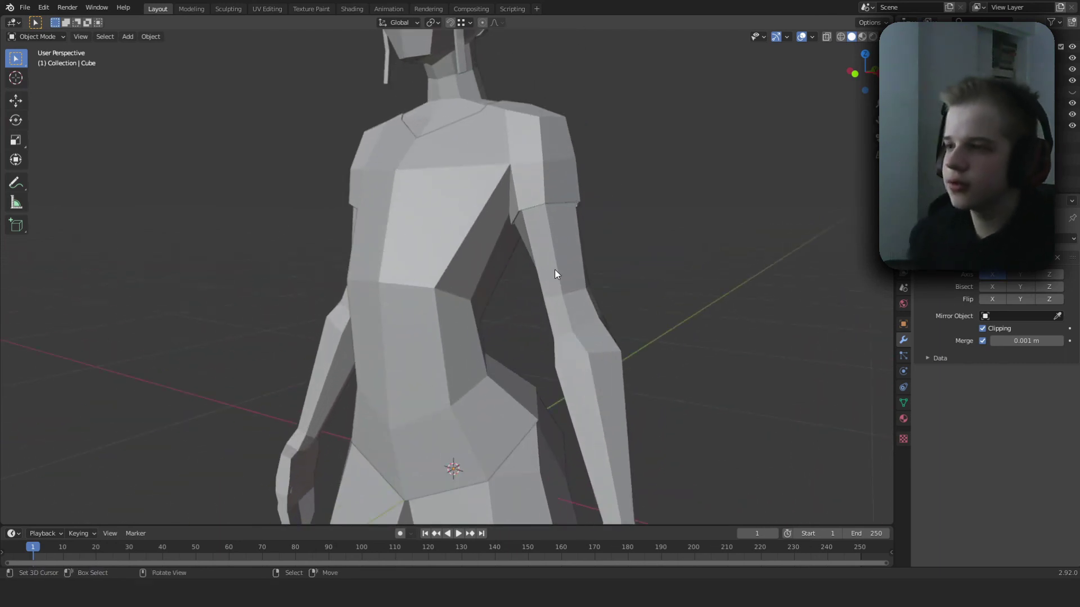
key(Tab)
key(Tab)
scroll(481, 260, down, 3)
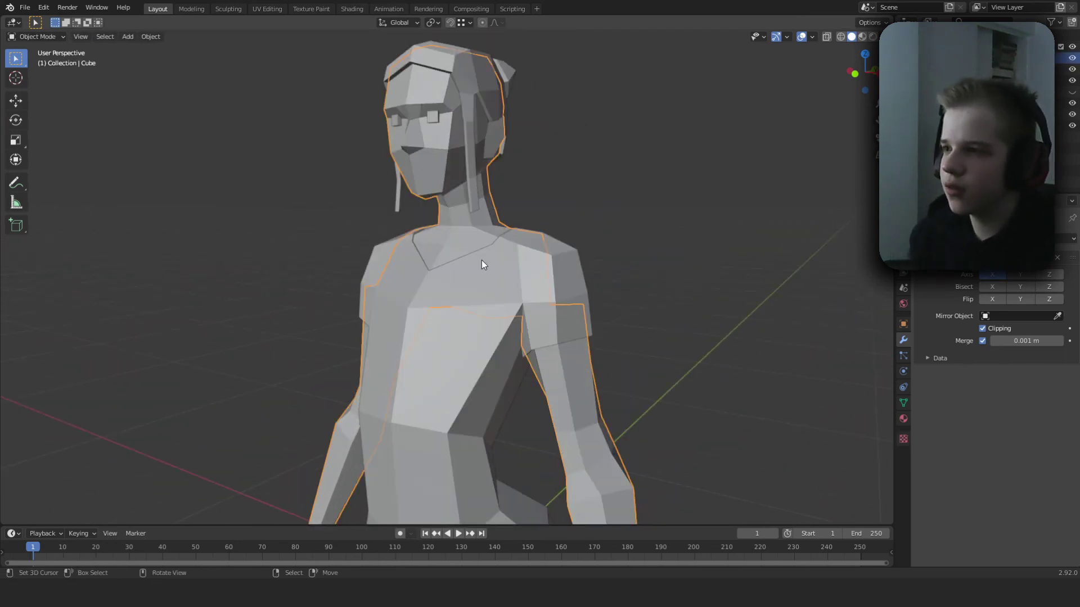
middle_drag(482, 260, 555, 369)
scroll(548, 358, up, 3)
scroll(549, 358, down, 4)
middle_drag(380, 372, 487, 320)
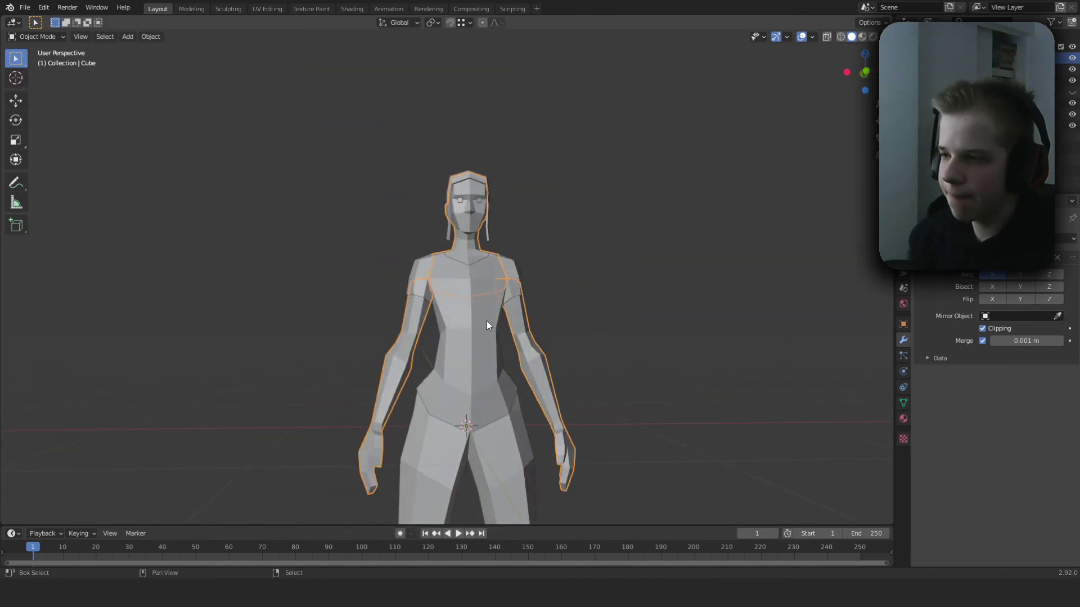
Select the shirt and inspect its overlap with the body in wireframe, finishing with the whole clothed character in solid shading.
shift+click(488, 320)
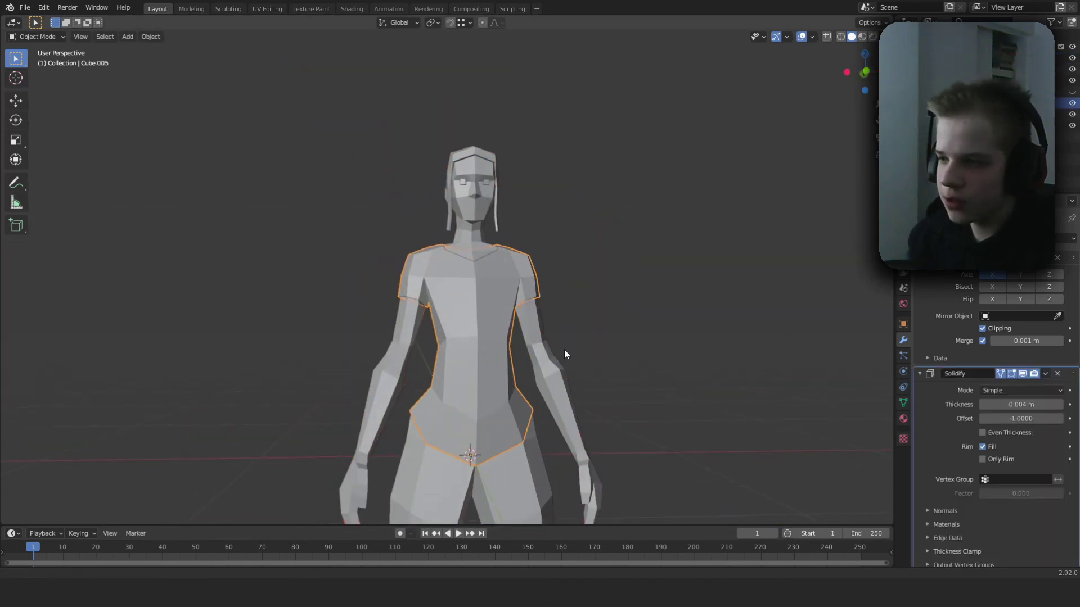
shift+middle_drag(493, 371, 473, 306)
key(shift+z)
scroll(477, 305, up, 3)
middle_drag(572, 295, 454, 280)
scroll(579, 335, down, 4)
key(alt+a)
key(shift+z)
scroll(494, 316, down, 6)
scroll(465, 331, up, 6)
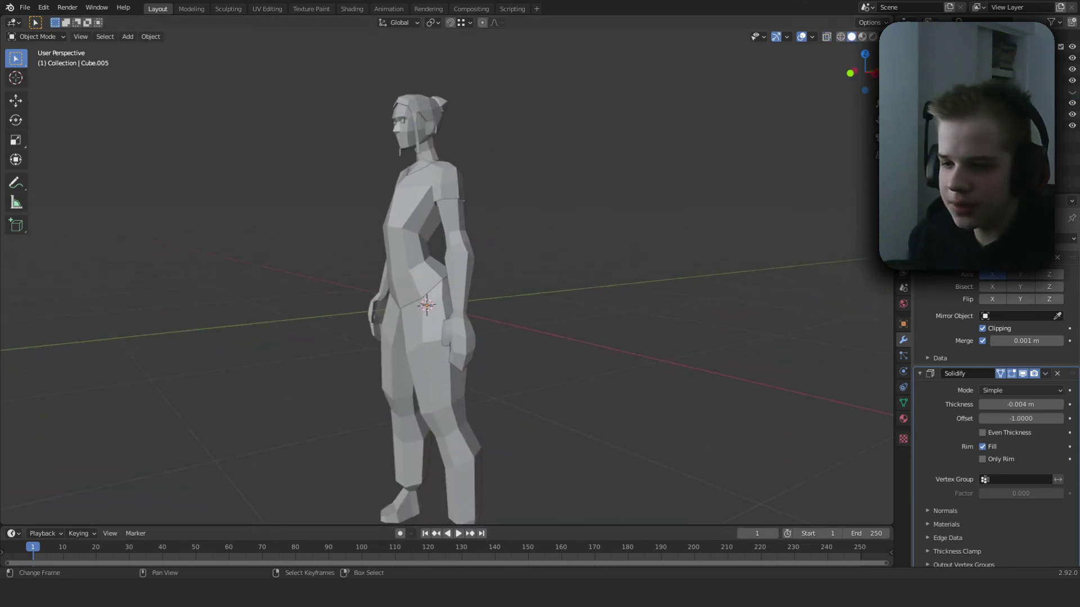